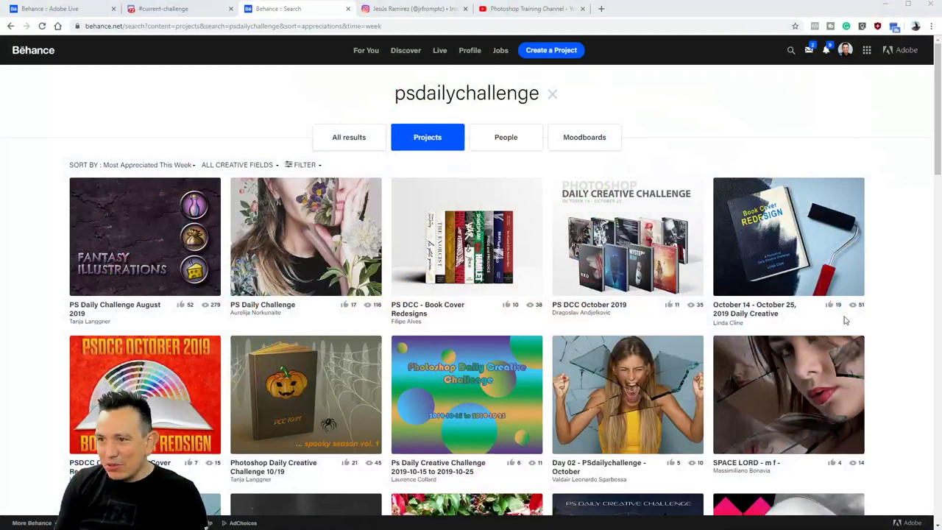
Go to behance.net and load the Photoshop Daily Creative Challenge page from the address-bar suggestion.
{"action": "left_click", "coordinate": [64, 12]}
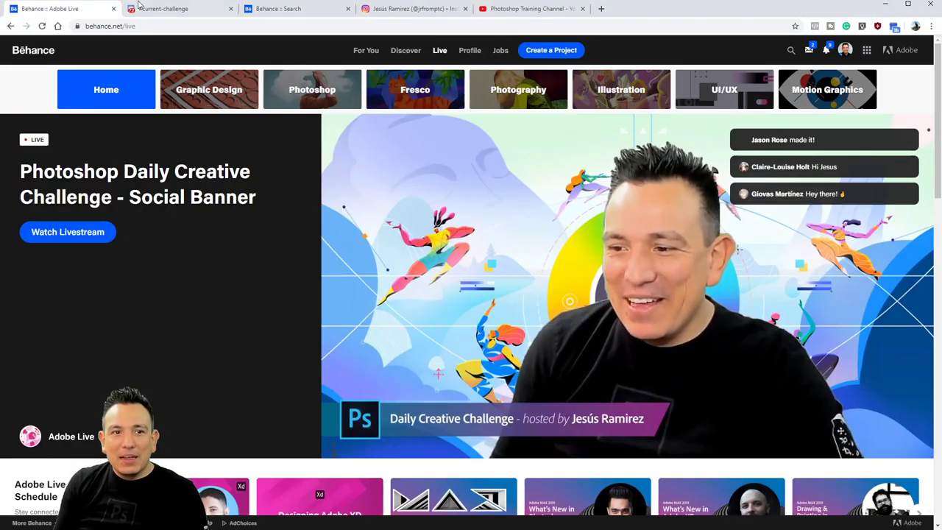
{"action": "left_click", "coordinate": [166, 9]}
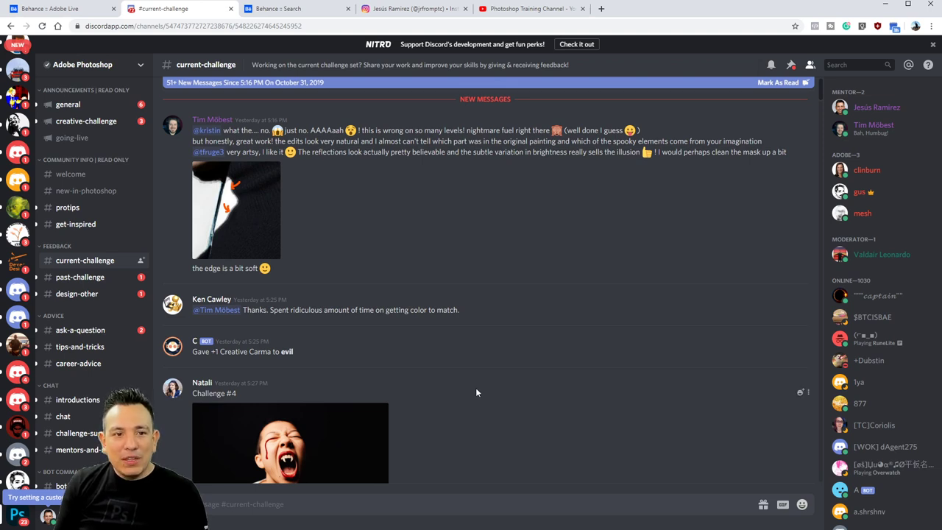
{"action": "left_click", "coordinate": [175, 26]}
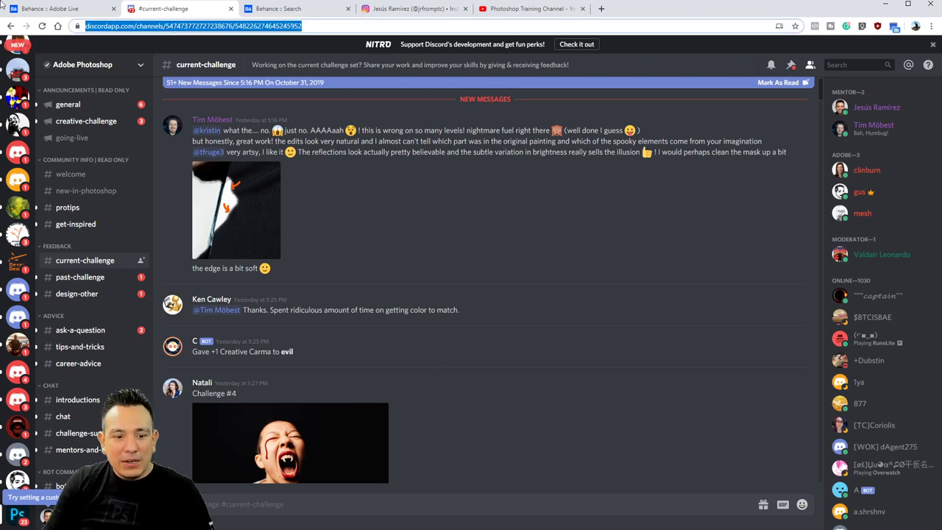
{"action": "type", "text": "beh"}
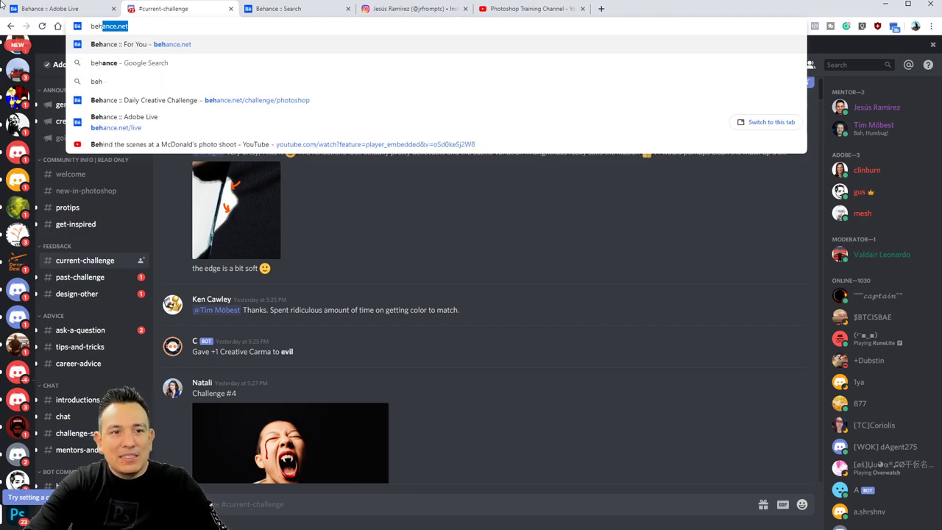
{"action": "type", "text": "ance.net/"}
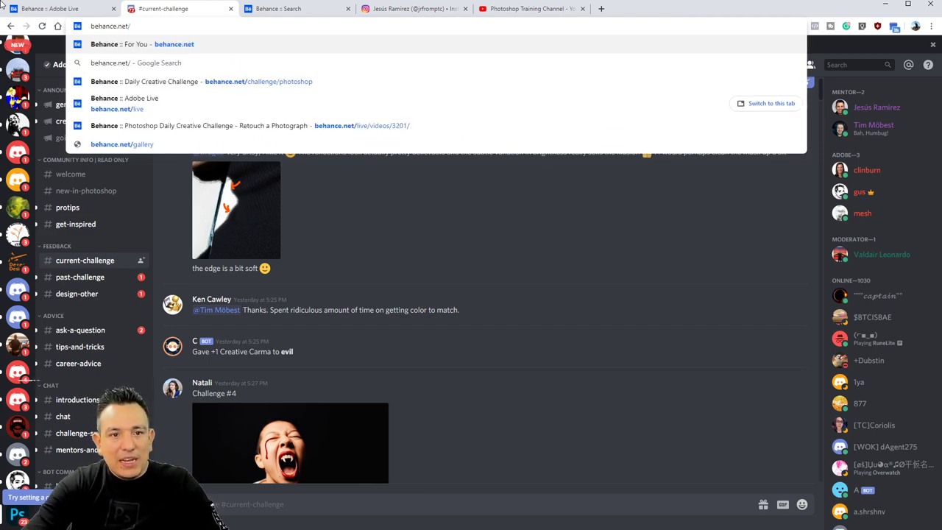
{"action": "key", "text": "Down"}
{"action": "key", "text": "Down"}
{"action": "key", "text": "Return"}
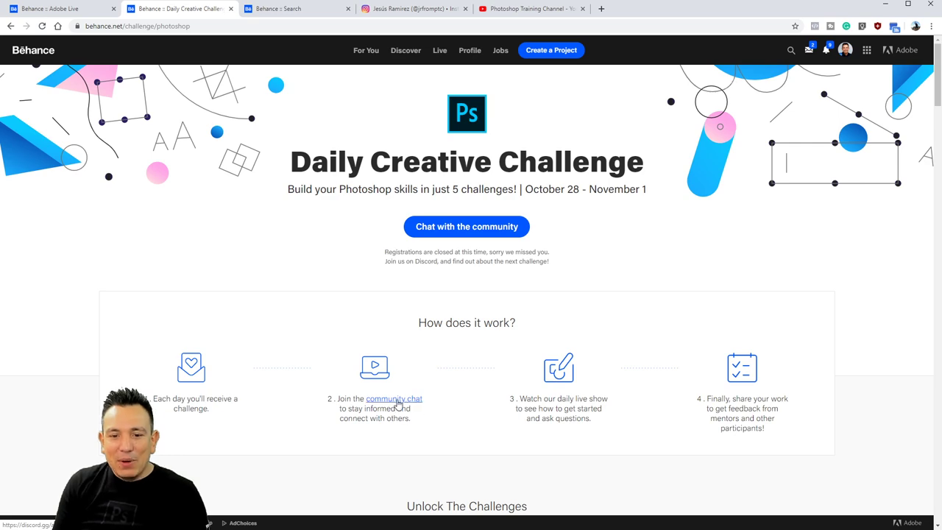
{"action": "scroll", "coordinate": [436, 408], "scroll_direction": "down", "scroll_amount": 4}
Scroll the Daily Creative Challenge page down to the Unlock The Challenges cards.
{"action": "scroll", "coordinate": [434, 406], "scroll_direction": "down", "scroll_amount": 5}
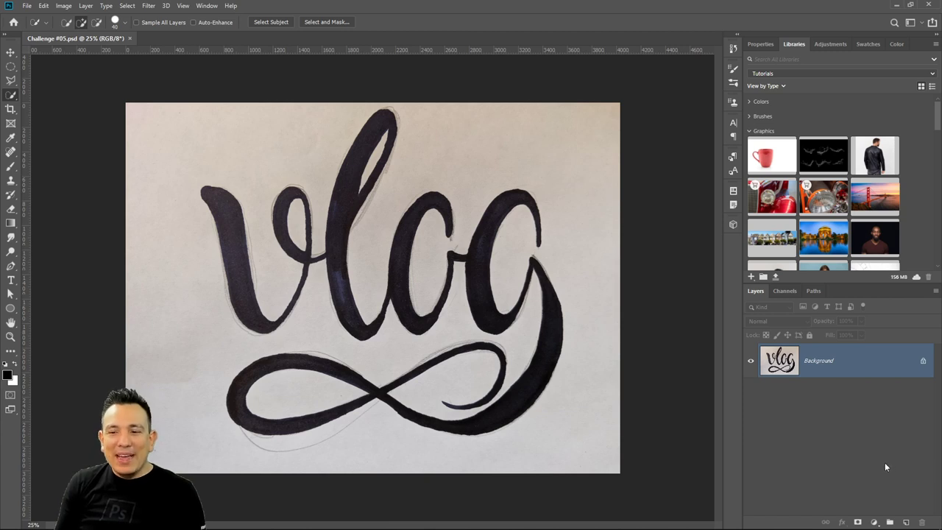
Unlock the Background layer of Challenge #05.psd so it becomes a regular Layer 0.
{"action": "left_click", "coordinate": [923, 362]}
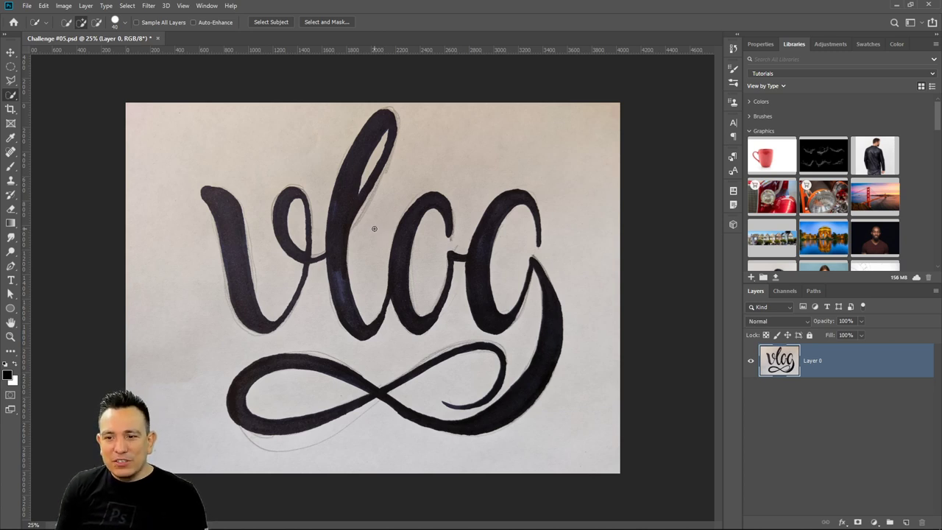
Compare the Red, Green and Blue channels to find the one with the best lettering contrast.
{"action": "left_click", "coordinate": [783, 292]}
{"action": "left_click", "coordinate": [778, 324]}
{"action": "left_click", "coordinate": [784, 339]}
{"action": "left_click", "coordinate": [781, 352]}
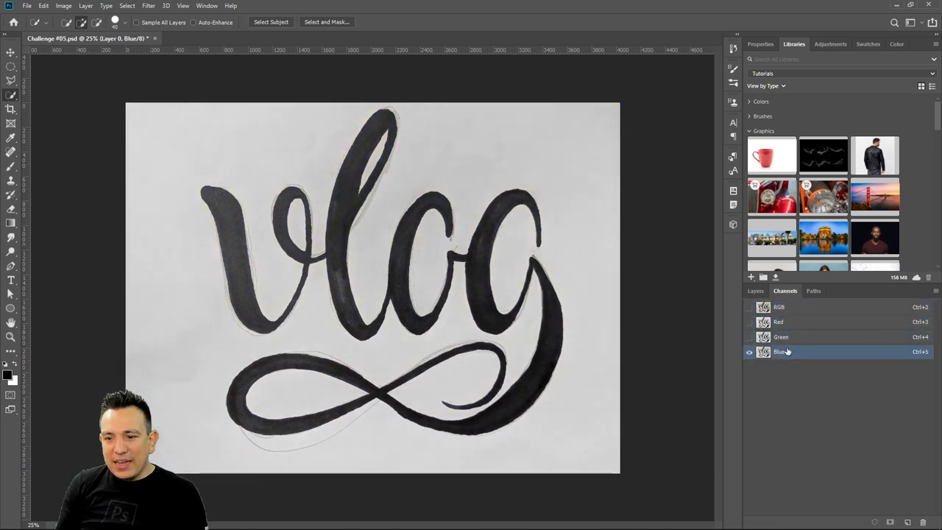
{"action": "left_click", "coordinate": [781, 337]}
{"action": "left_click", "coordinate": [779, 323]}
{"action": "left_click", "coordinate": [778, 309]}
{"action": "left_click", "coordinate": [779, 323]}
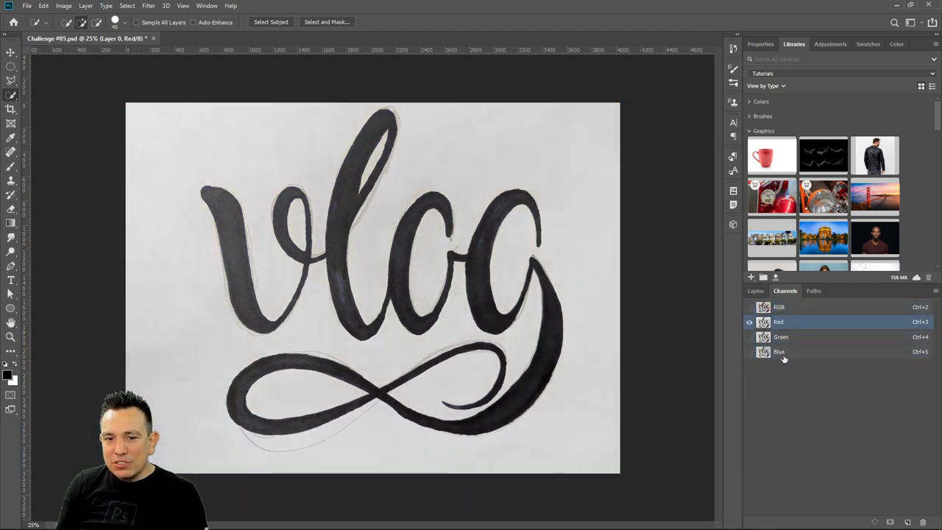
{"action": "left_click", "coordinate": [780, 337]}
{"action": "left_click", "coordinate": [783, 352]}
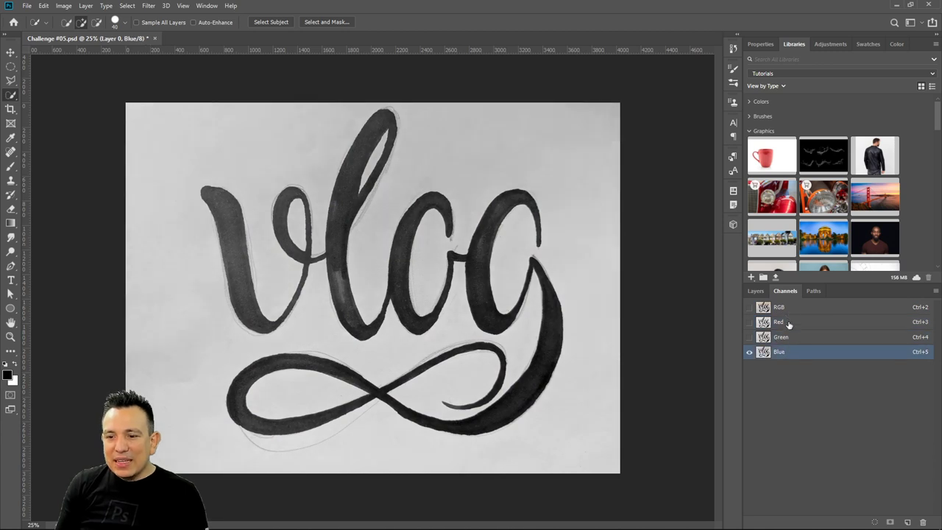
Duplicate the Red channel as Red copy and invert it.
{"action": "left_click", "coordinate": [787, 324]}
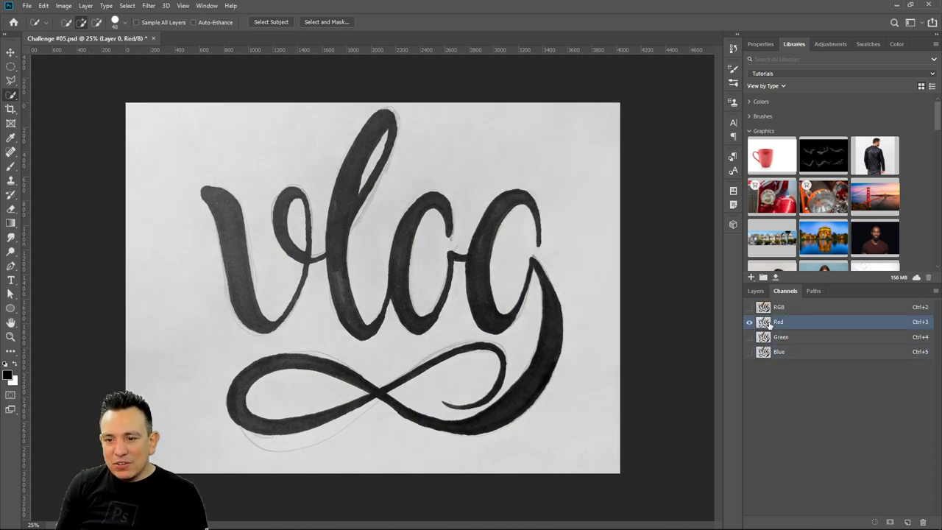
{"action": "left_click_drag", "start_coordinate": [766, 324], "coordinate": [907, 521]}
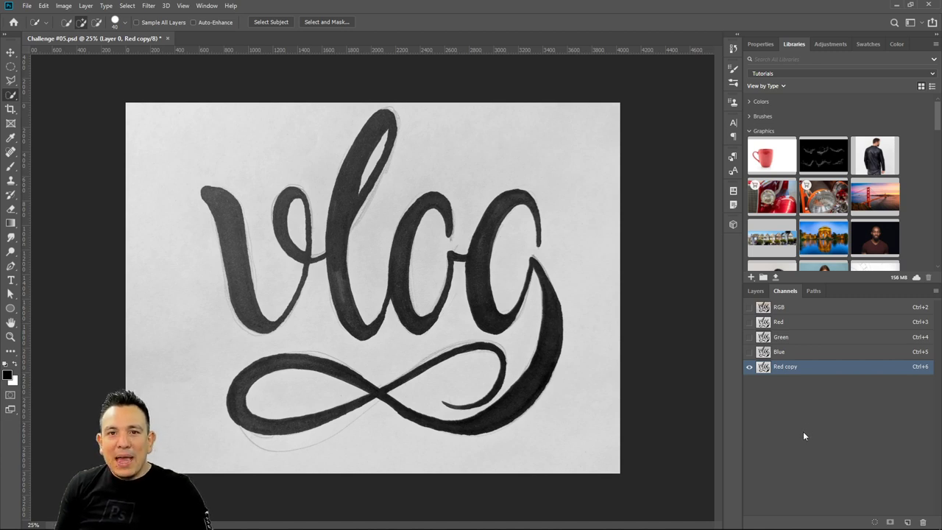
{"action": "key", "text": "ctrl+i"}
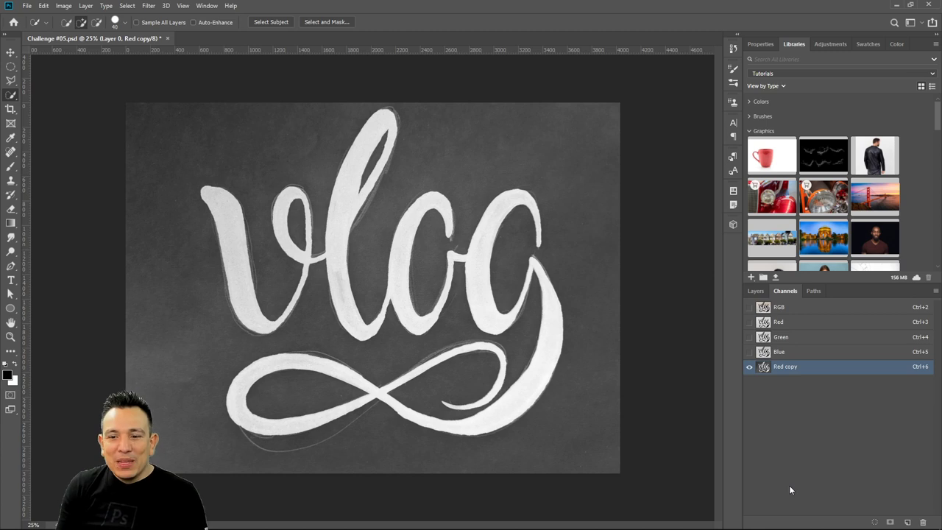
Apply Levels to Red copy with input black 91 and white 240 for white lettering on black.
{"action": "left_click", "coordinate": [65, 7]}
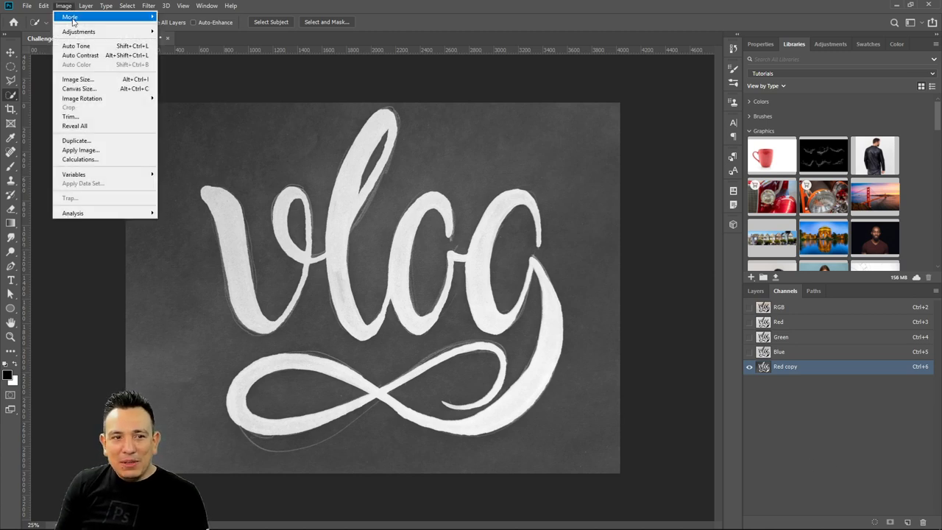
{"action": "mouse_move", "coordinate": [82, 31]}
{"action": "left_click", "coordinate": [186, 42]}
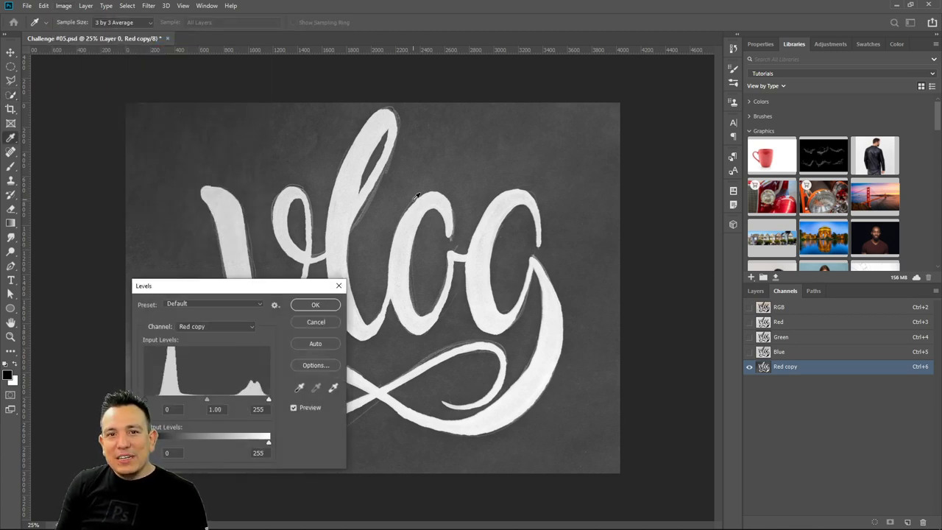
{"action": "left_click_drag", "start_coordinate": [247, 294], "coordinate": [687, 67]}
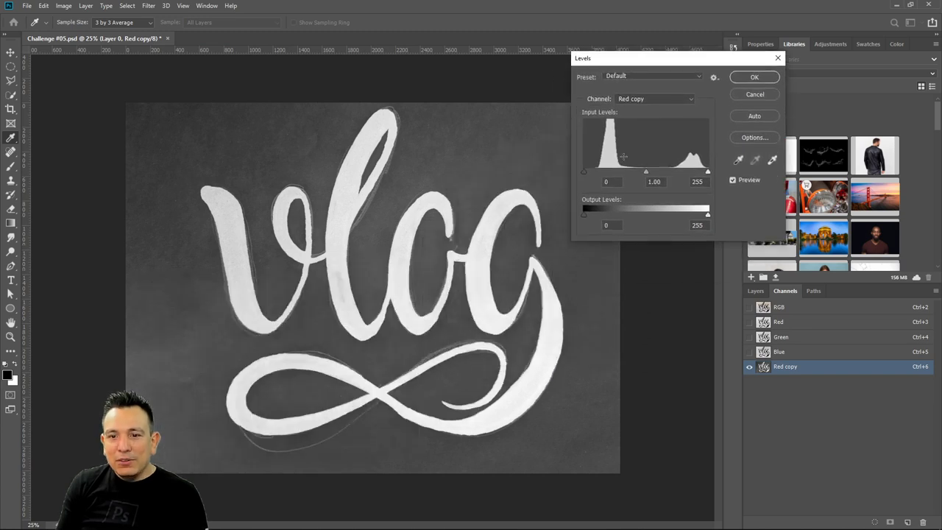
{"action": "left_click_drag", "start_coordinate": [583, 172], "coordinate": [610, 177]}
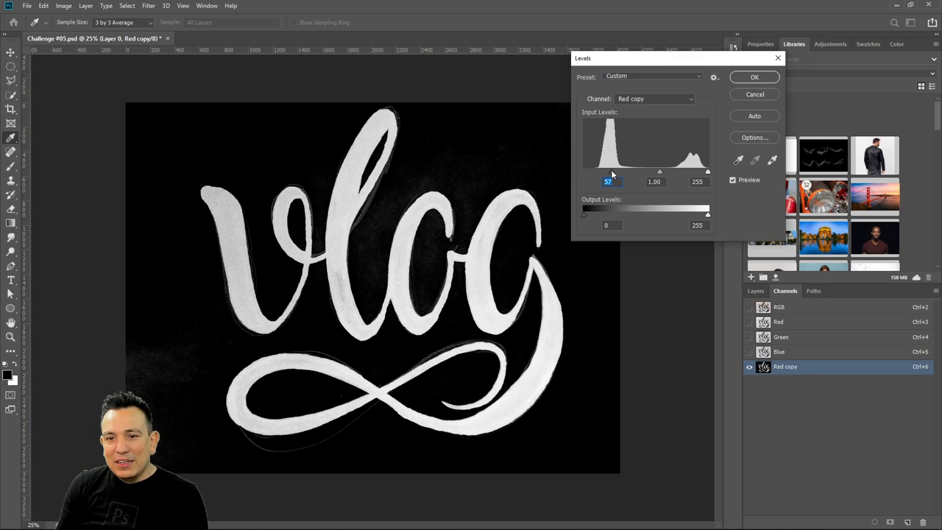
{"action": "mouse_move", "coordinate": [612, 173]}
{"action": "left_mouse_down"}
{"action": "mouse_move", "coordinate": [678, 175]}
{"action": "mouse_move", "coordinate": [653, 180]}
{"action": "mouse_move", "coordinate": [628, 168]}
{"action": "left_mouse_up"}
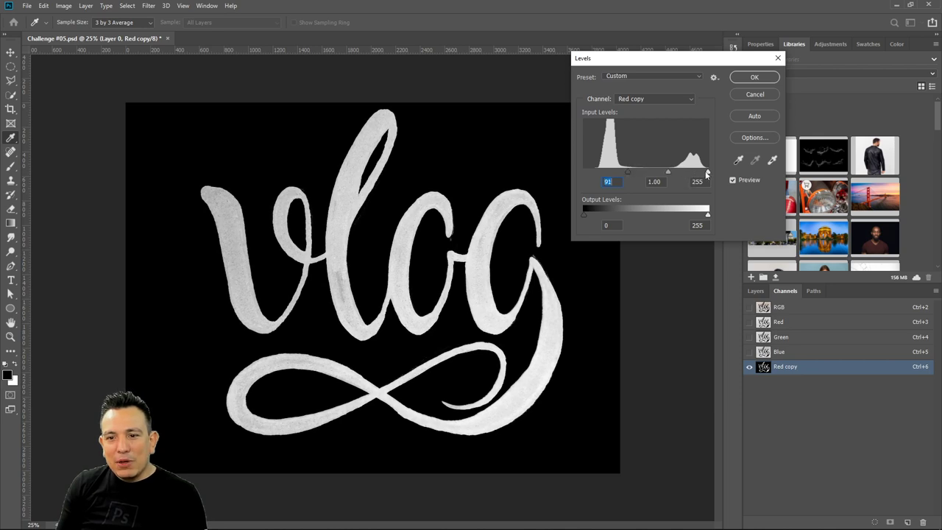
{"action": "left_click_drag", "start_coordinate": [708, 175], "coordinate": [663, 175]}
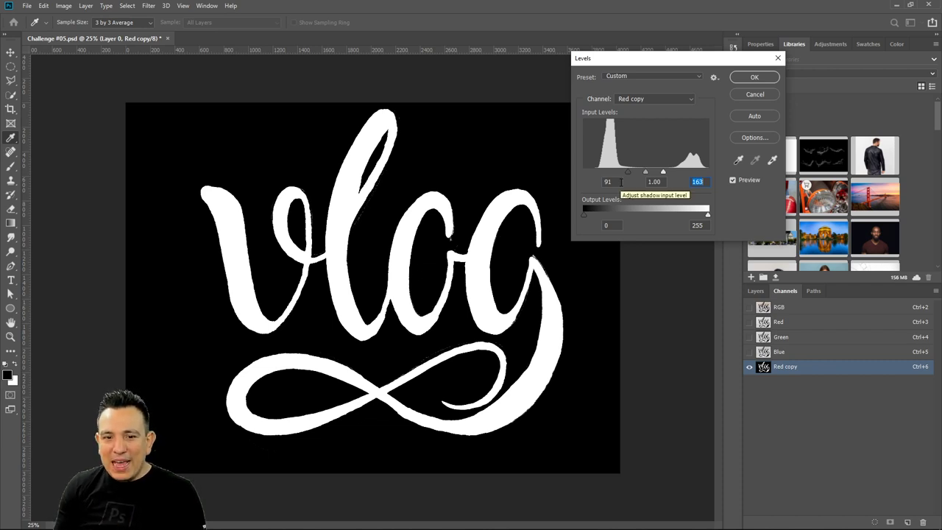
{"action": "left_click_drag", "start_coordinate": [663, 171], "coordinate": [703, 173]}
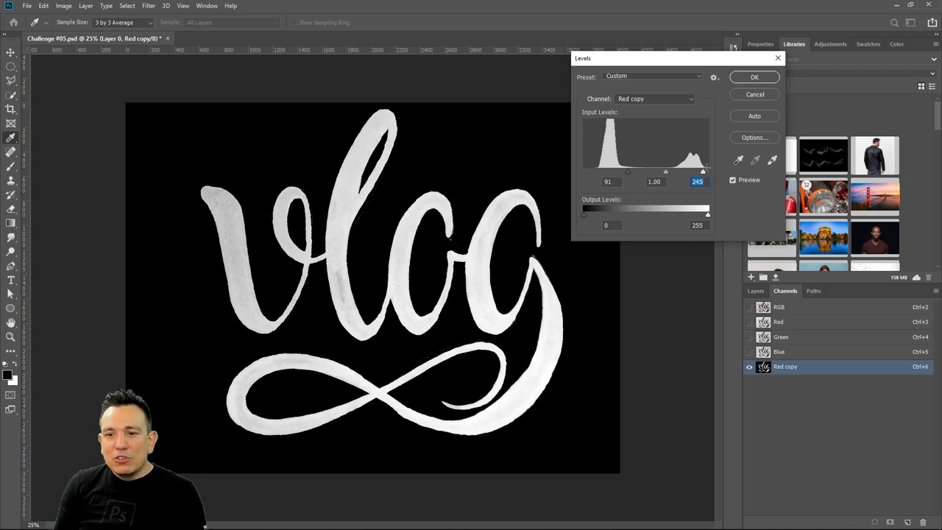
{"action": "mouse_move", "coordinate": [703, 174]}
{"action": "left_mouse_down"}
{"action": "mouse_move", "coordinate": [670, 177]}
{"action": "mouse_move", "coordinate": [701, 178]}
{"action": "mouse_move", "coordinate": [675, 177]}
{"action": "mouse_move", "coordinate": [693, 180]}
{"action": "left_mouse_up"}
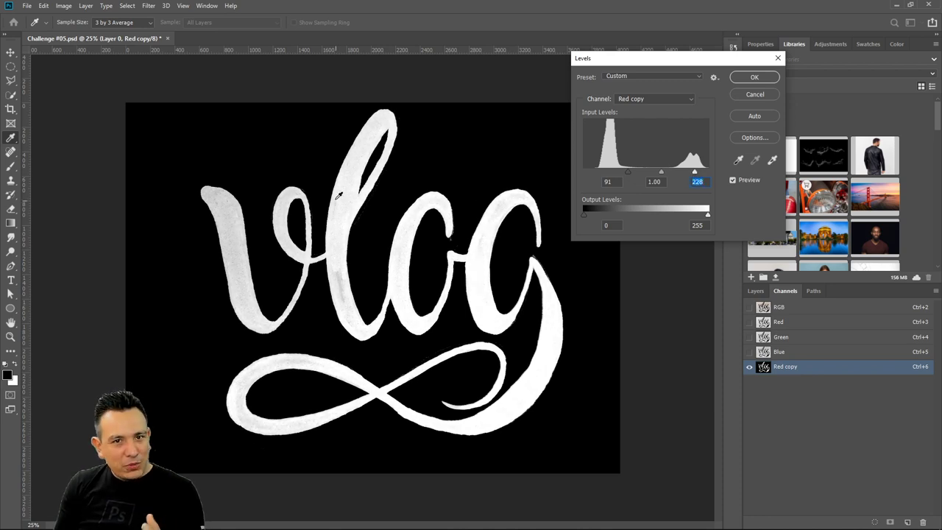
{"action": "left_click_drag", "start_coordinate": [695, 174], "coordinate": [701, 173]}
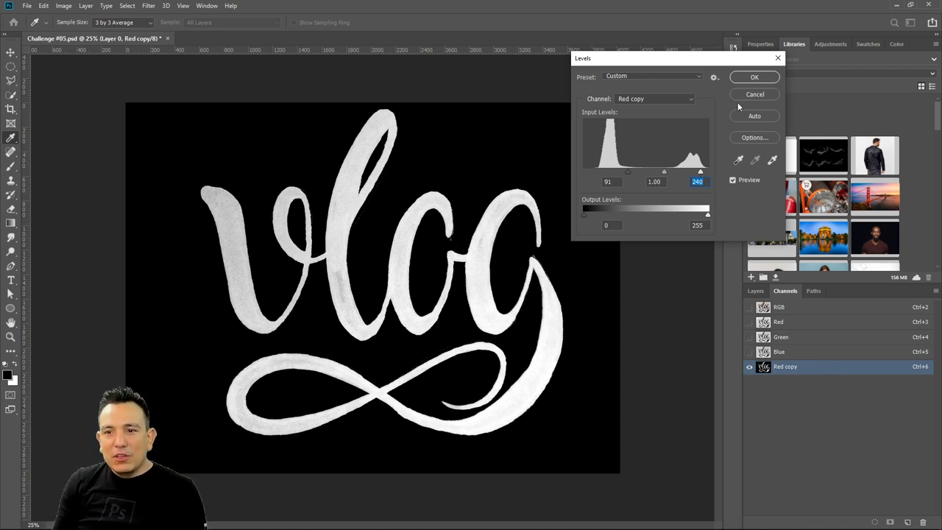
{"action": "left_click", "coordinate": [754, 79]}
{"action": "key", "text": "w"}
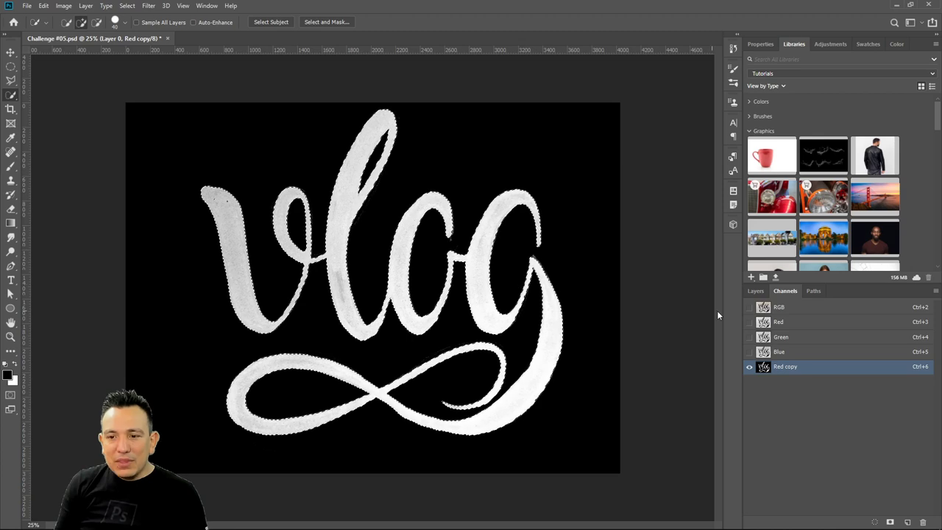
Hide Layer 0 and add a Solid Color fill layer masked to the lettering selection.
{"action": "left_click", "coordinate": [756, 291]}
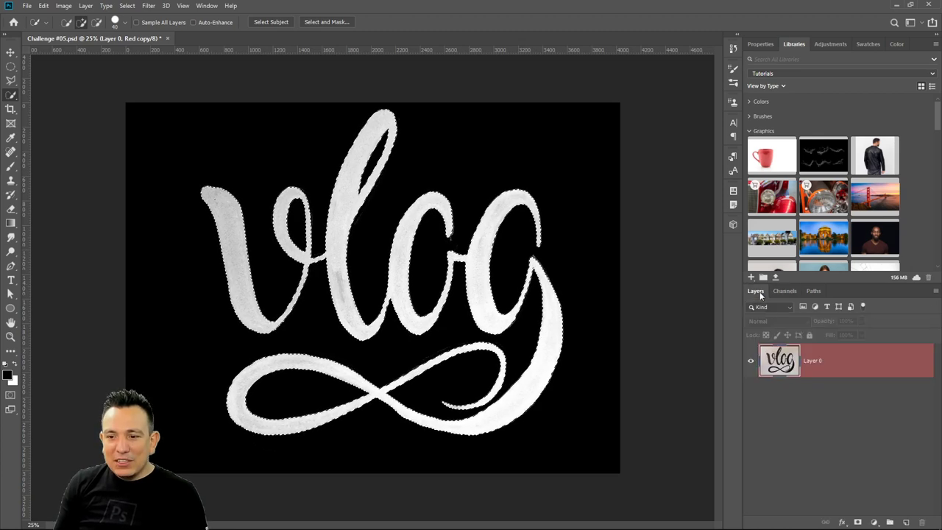
{"action": "left_click", "coordinate": [807, 369]}
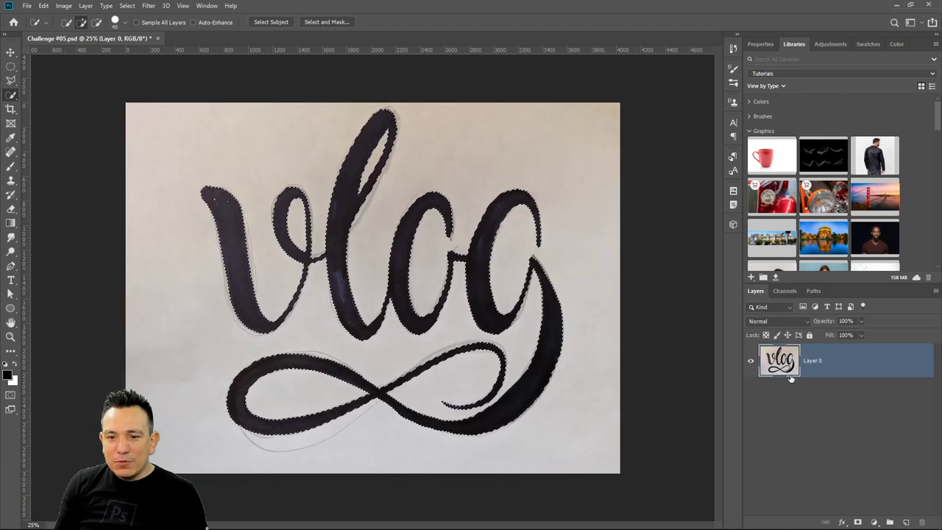
{"action": "left_click", "coordinate": [750, 362]}
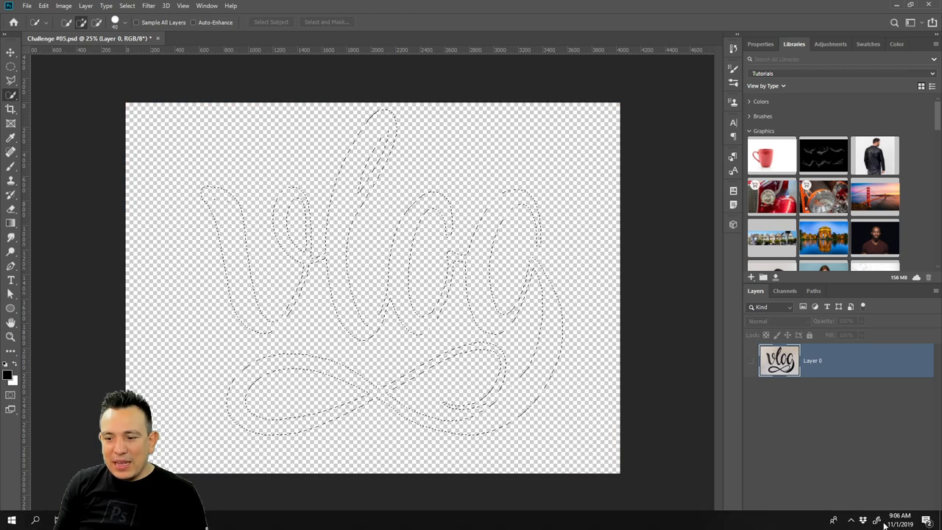
{"action": "left_click", "coordinate": [874, 522]}
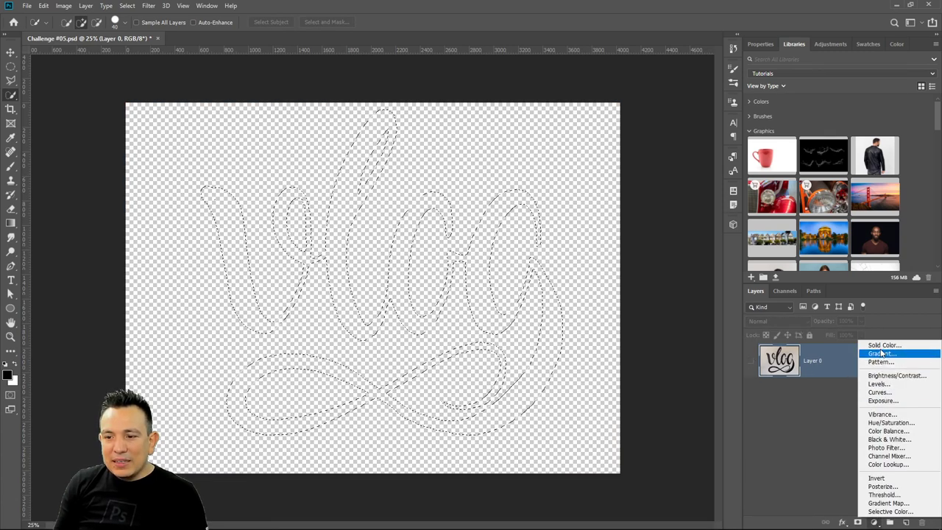
{"action": "left_click", "coordinate": [883, 346]}
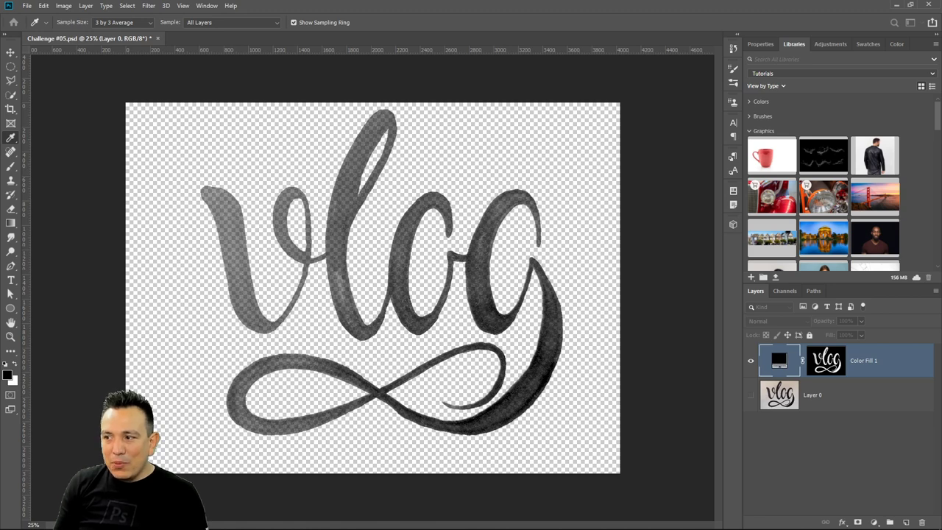
Change the Color Fill 1 colour to orange #d06c00.
{"action": "double_click", "coordinate": [779, 360]}
{"action": "left_click_drag", "start_coordinate": [645, 132], "coordinate": [742, 83]}
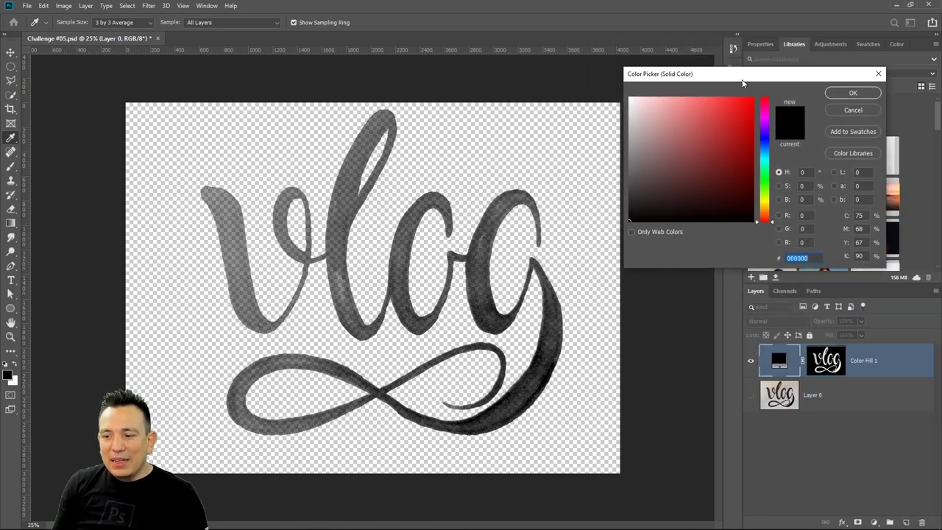
{"action": "left_click_drag", "start_coordinate": [717, 150], "coordinate": [753, 97]}
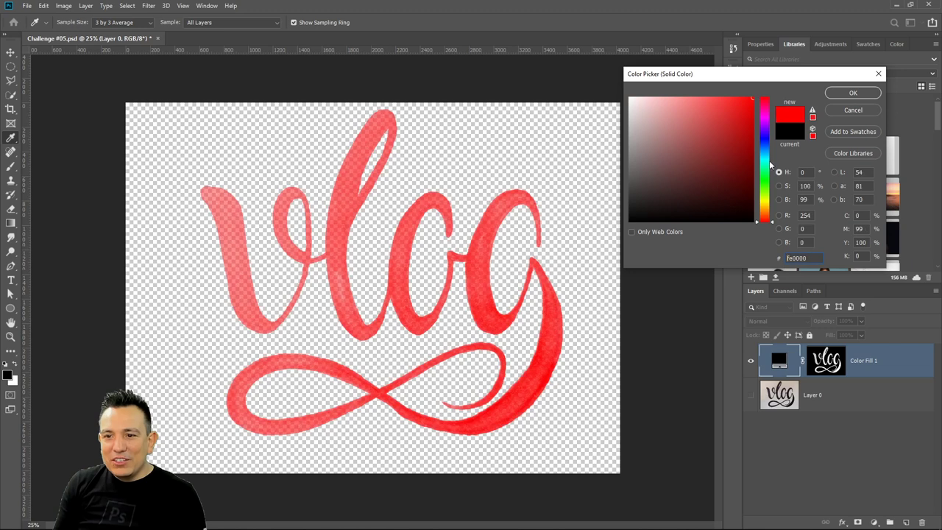
{"action": "left_click_drag", "start_coordinate": [770, 161], "coordinate": [767, 213]}
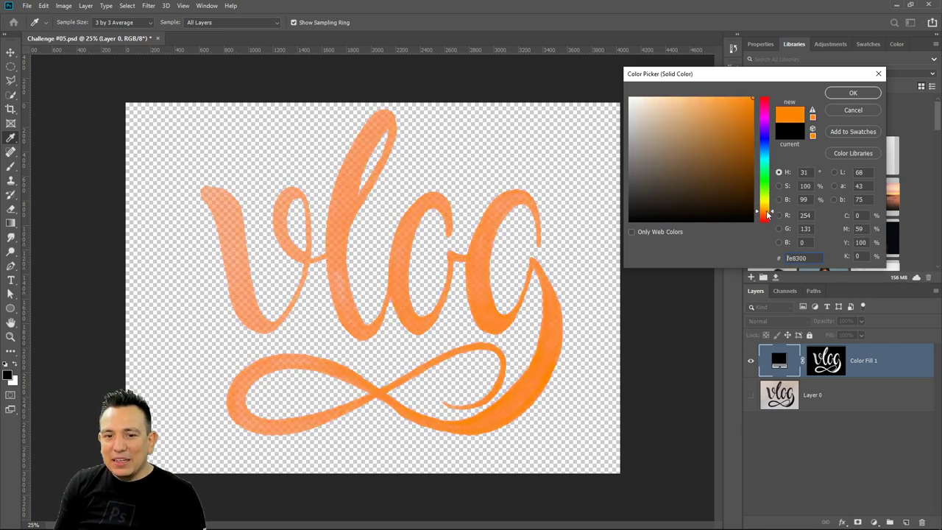
{"action": "left_click_drag", "start_coordinate": [732, 173], "coordinate": [753, 119]}
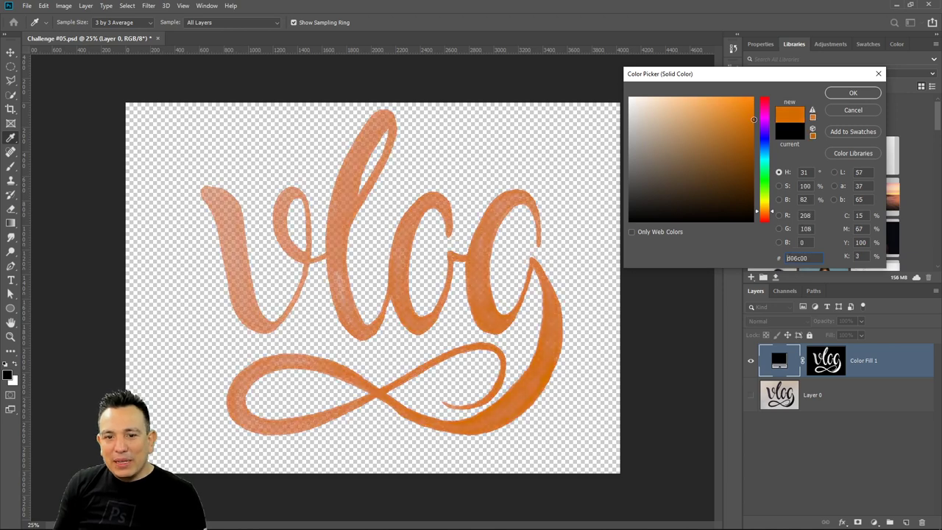
{"action": "left_click", "coordinate": [843, 94]}
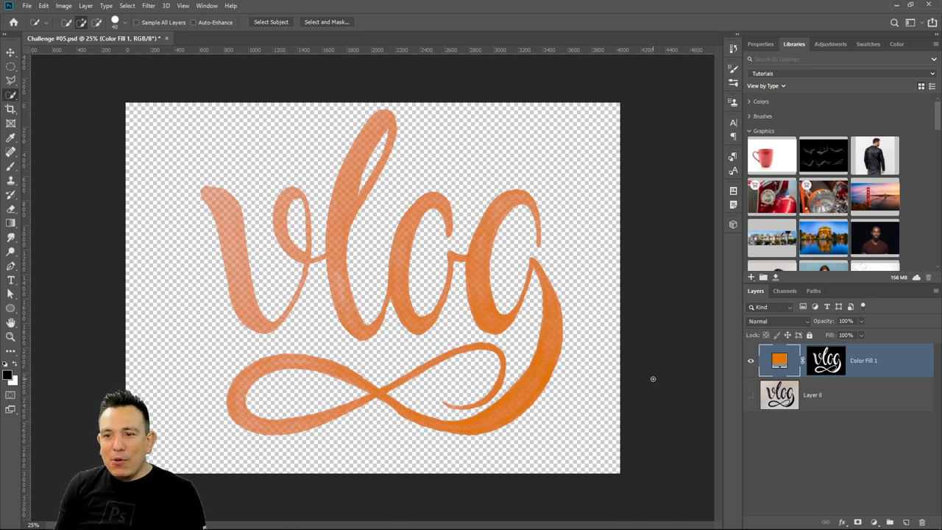
Place the Bird's eye view Manhattan photo from Libraries and scale it to fill the canvas.
{"action": "scroll", "coordinate": [819, 223], "scroll_direction": "down", "scroll_amount": 3}
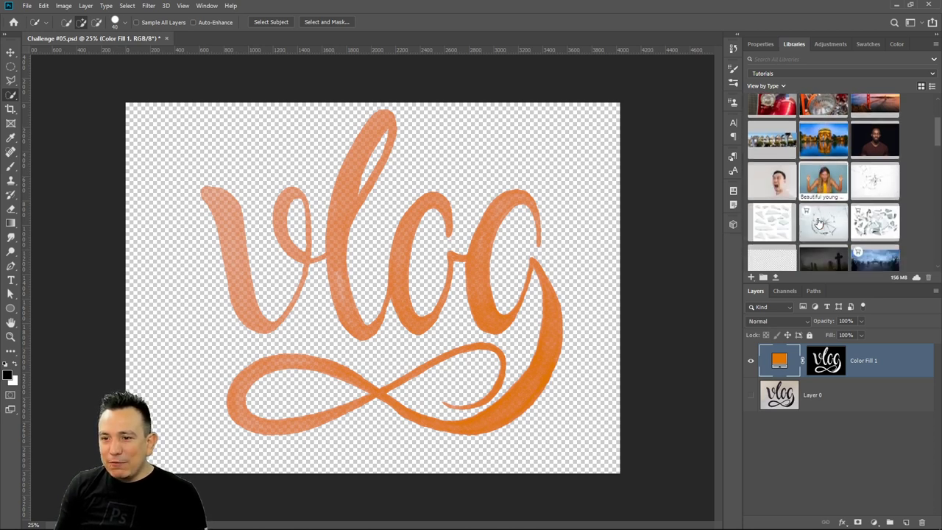
{"action": "scroll", "coordinate": [818, 223], "scroll_direction": "down", "scroll_amount": 5}
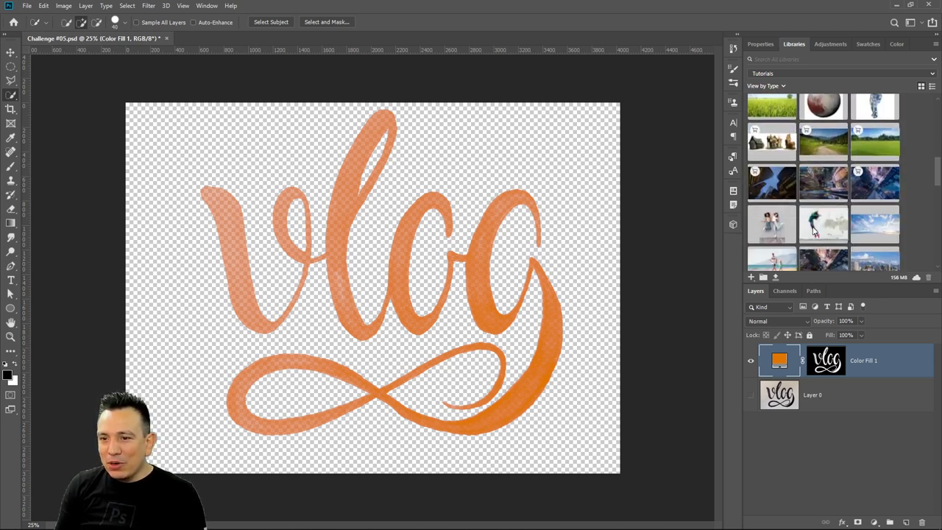
{"action": "scroll", "coordinate": [814, 230], "scroll_direction": "down", "scroll_amount": 2}
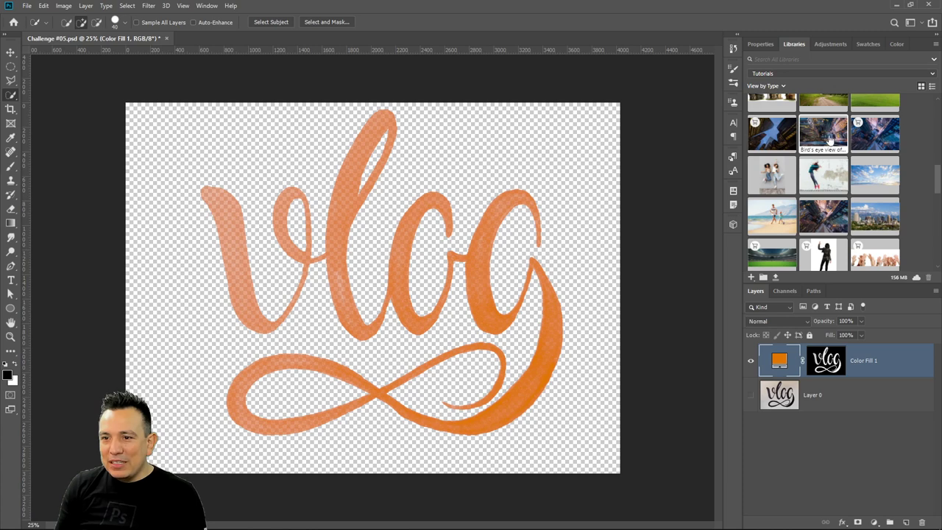
{"action": "left_click_drag", "start_coordinate": [830, 139], "coordinate": [802, 380]}
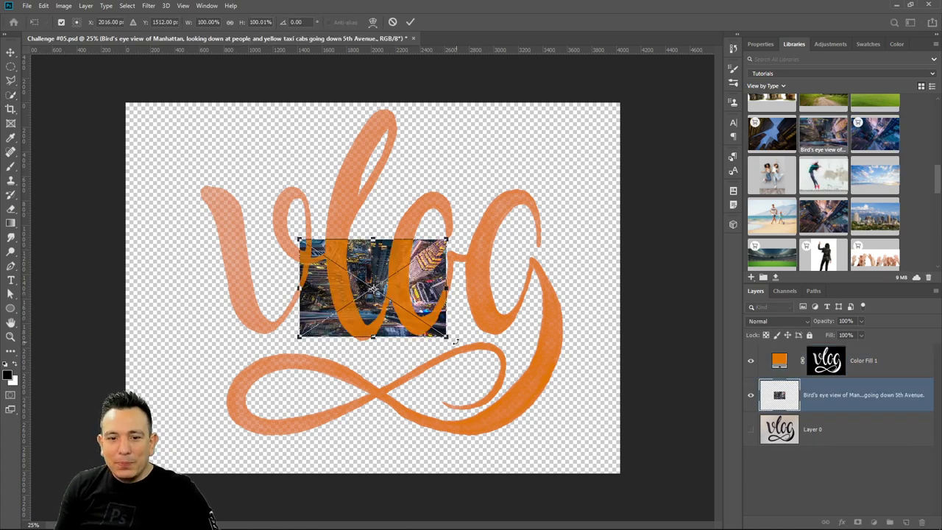
{"action": "left_click_drag", "start_coordinate": [456, 341], "coordinate": [650, 473]}
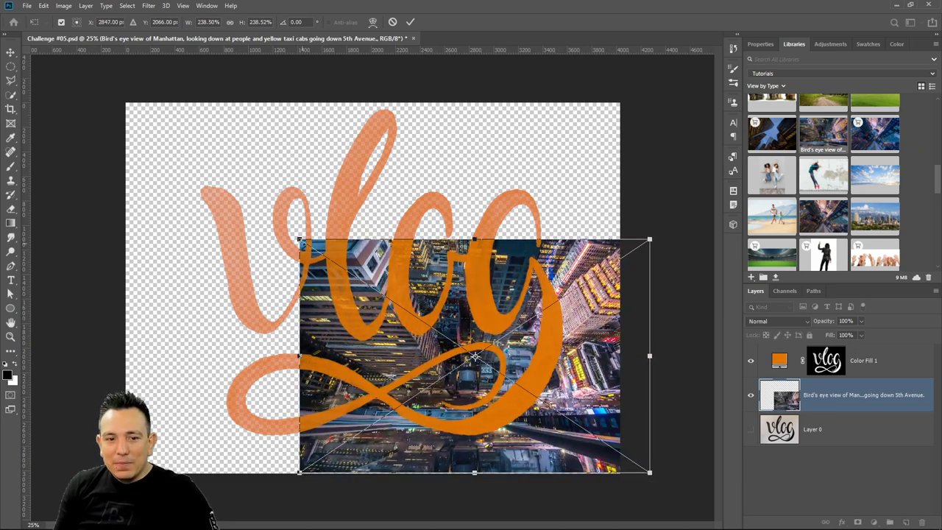
{"action": "mouse_move", "coordinate": [299, 240]}
{"action": "left_mouse_down"}
{"action": "mouse_move", "coordinate": [211, 164]}
{"action": "mouse_move", "coordinate": [88, 93]}
{"action": "left_mouse_up"}
{"action": "left_click", "coordinate": [10, 94]}
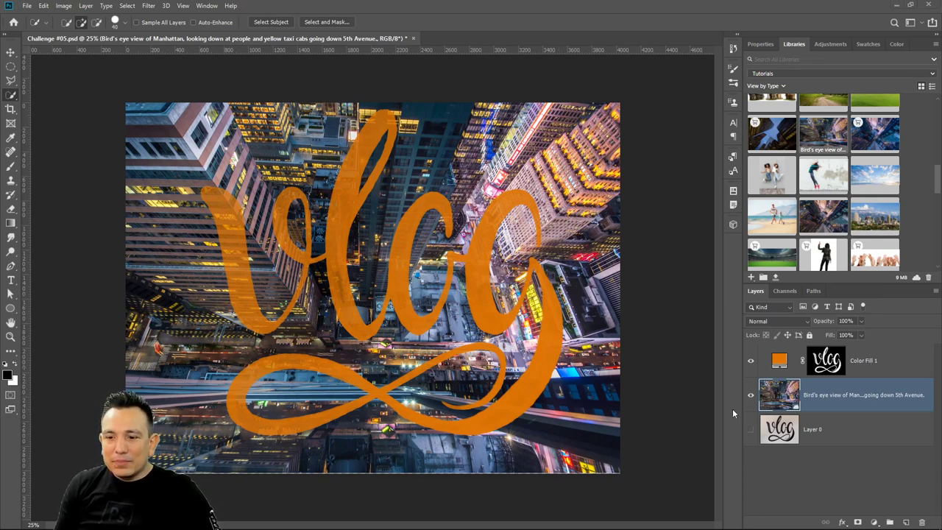
Add a Black & White adjustment layer over the city photo, keeping Normal blend mode.
{"action": "left_click", "coordinate": [875, 521]}
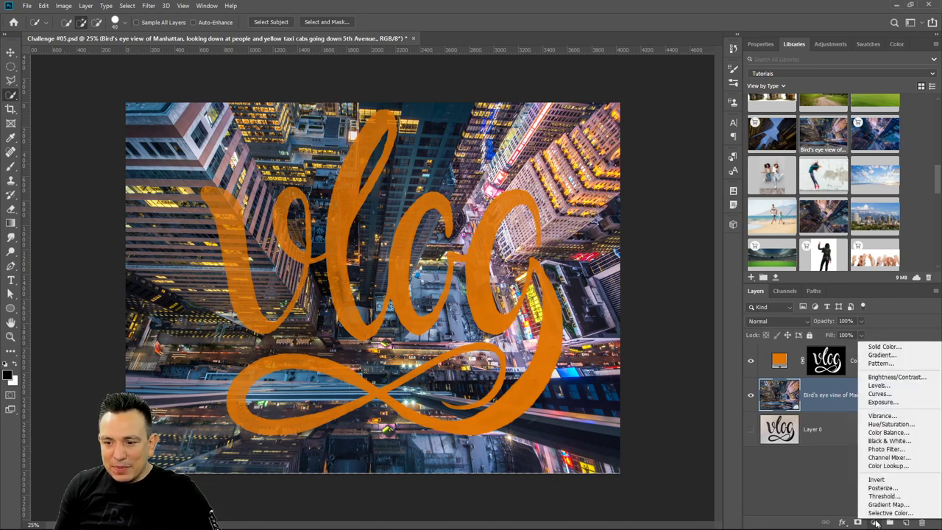
{"action": "left_click", "coordinate": [896, 441]}
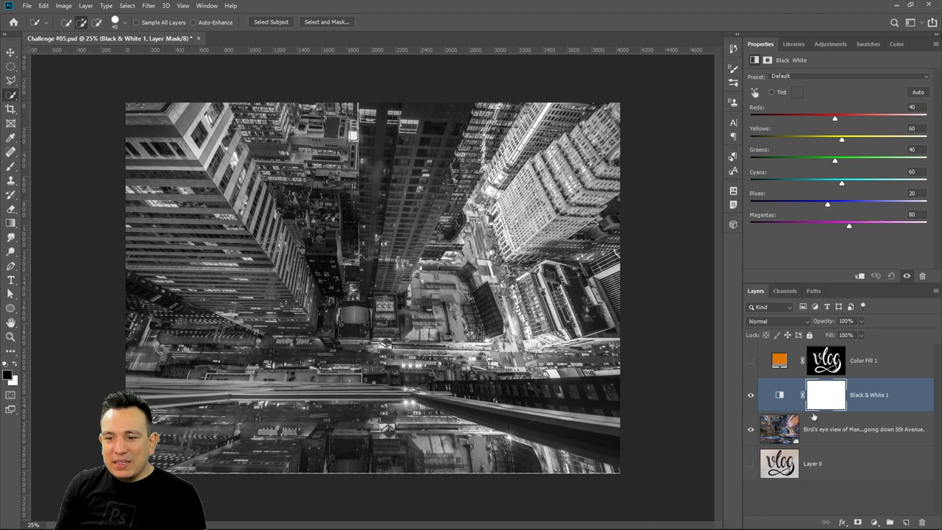
{"action": "left_click", "coordinate": [862, 322]}
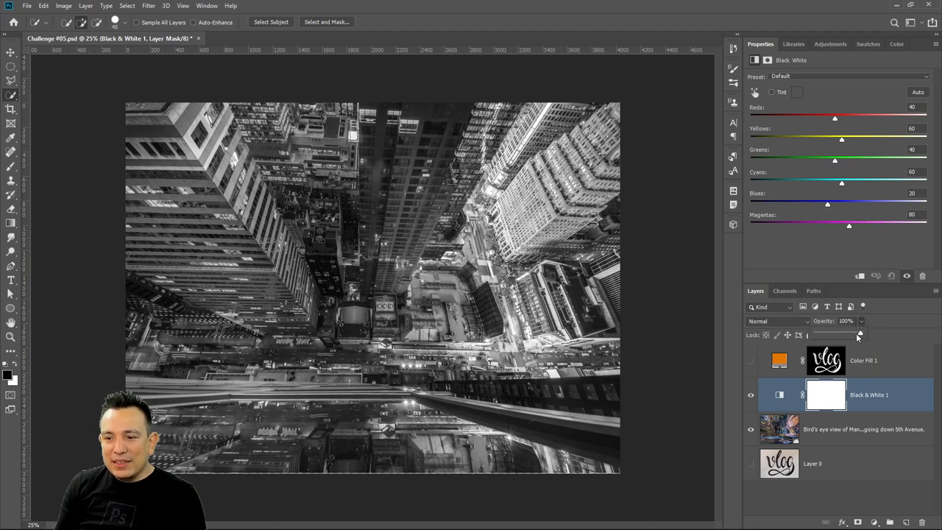
{"action": "left_click_drag", "start_coordinate": [860, 337], "coordinate": [883, 333]}
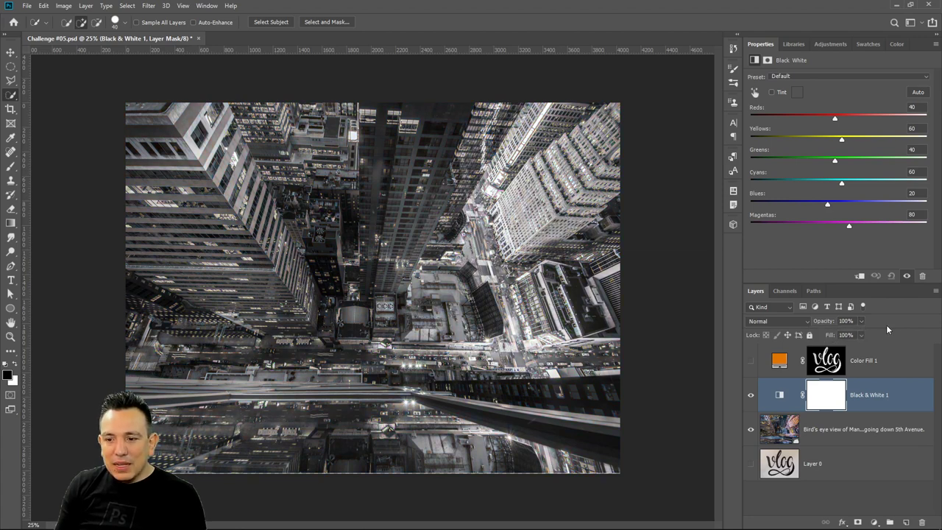
{"action": "left_click", "coordinate": [790, 321]}
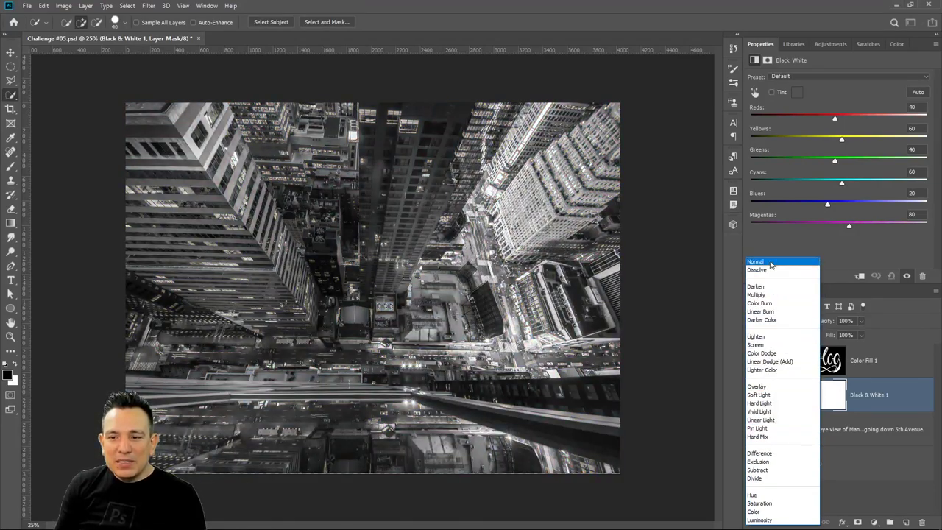
{"action": "left_click", "coordinate": [770, 263]}
{"action": "left_click", "coordinate": [750, 397]}
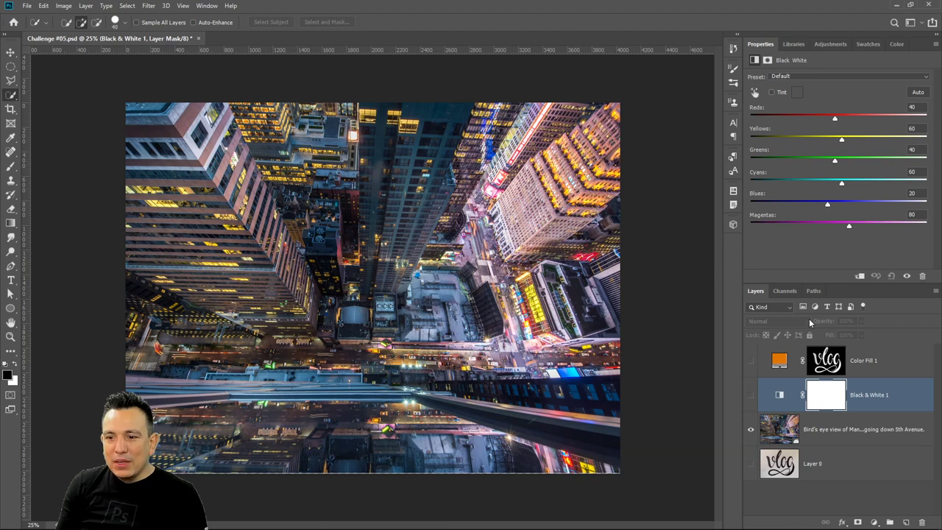
{"action": "left_click", "coordinate": [750, 395]}
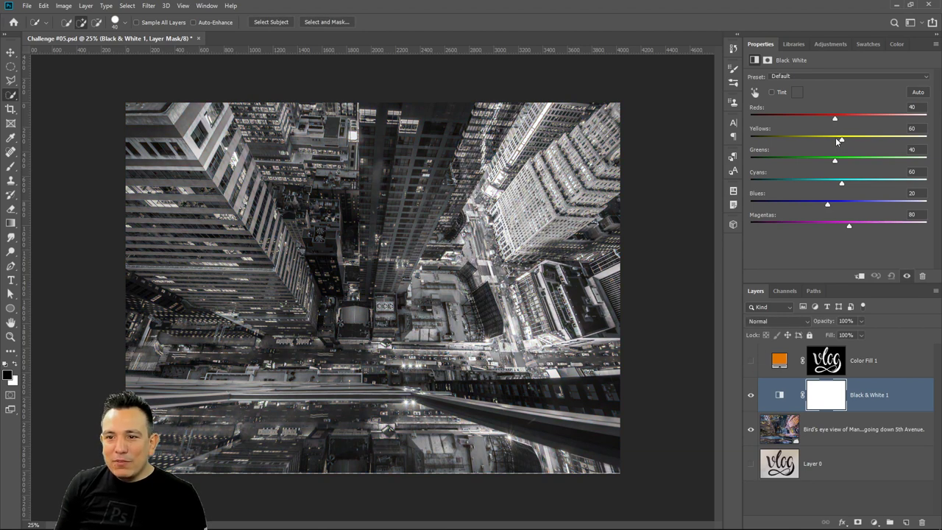
Set Black & White Yellows to 179 and Blues to -117, then show the orange lettering.
{"action": "left_click_drag", "start_coordinate": [842, 139], "coordinate": [750, 144]}
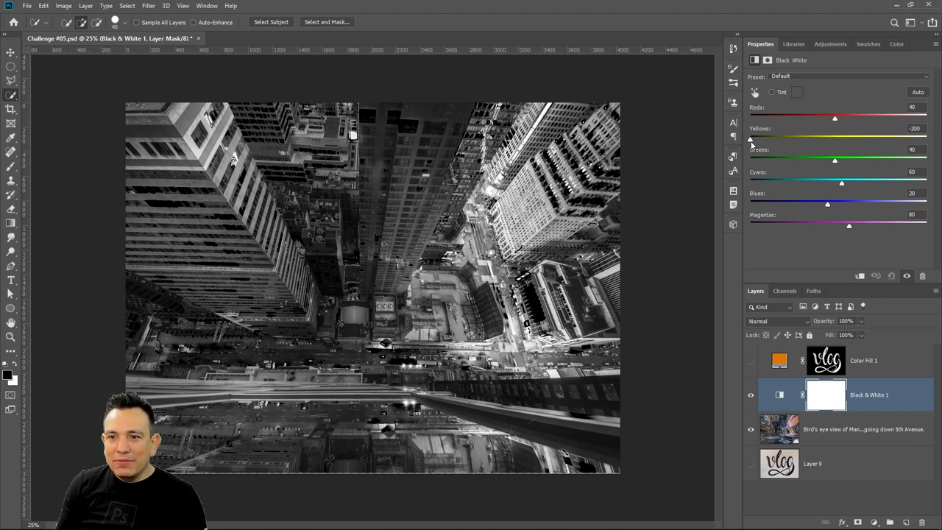
{"action": "left_click_drag", "start_coordinate": [752, 144], "coordinate": [883, 141]}
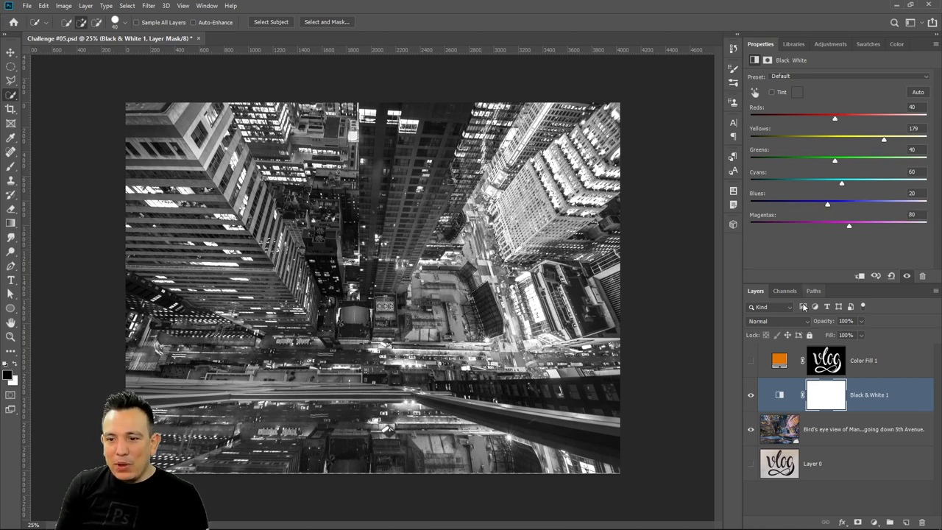
{"action": "left_click", "coordinate": [751, 394]}
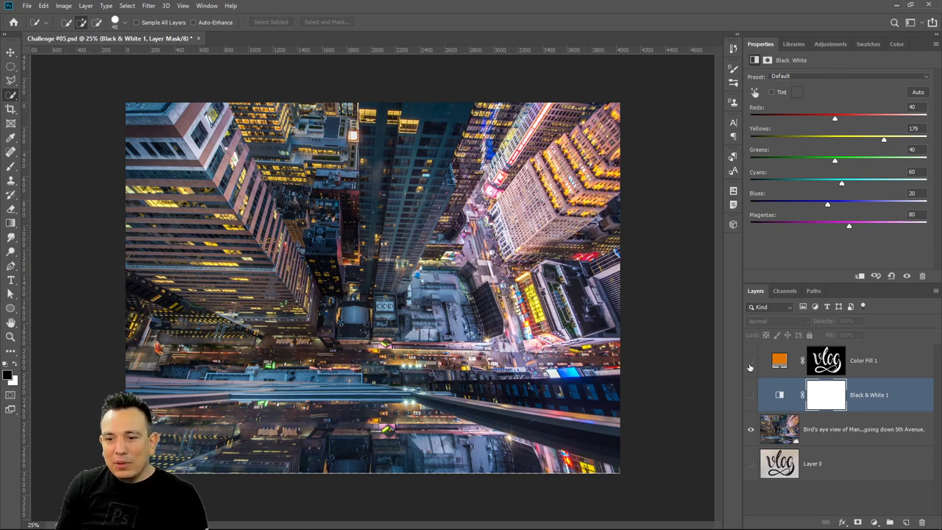
{"action": "left_click", "coordinate": [751, 396]}
{"action": "left_click_drag", "start_coordinate": [829, 208], "coordinate": [773, 204]}
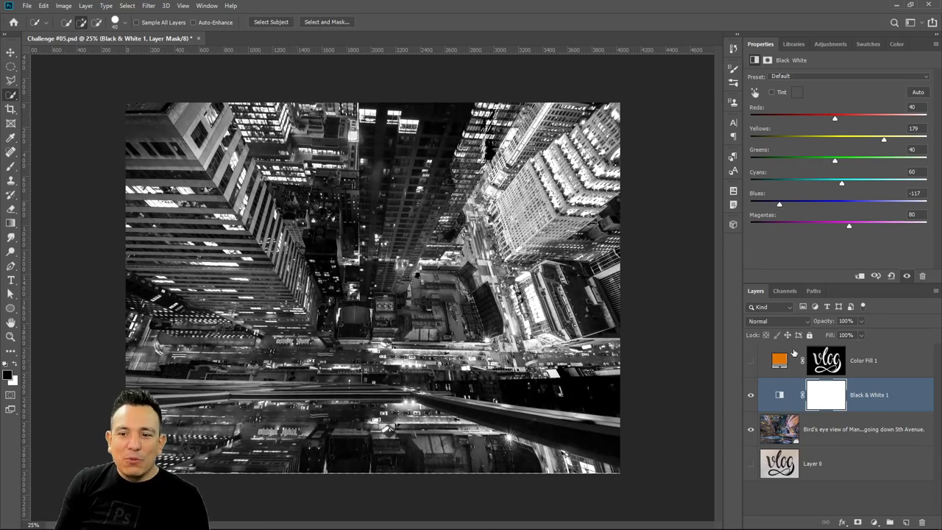
{"action": "left_click", "coordinate": [750, 361]}
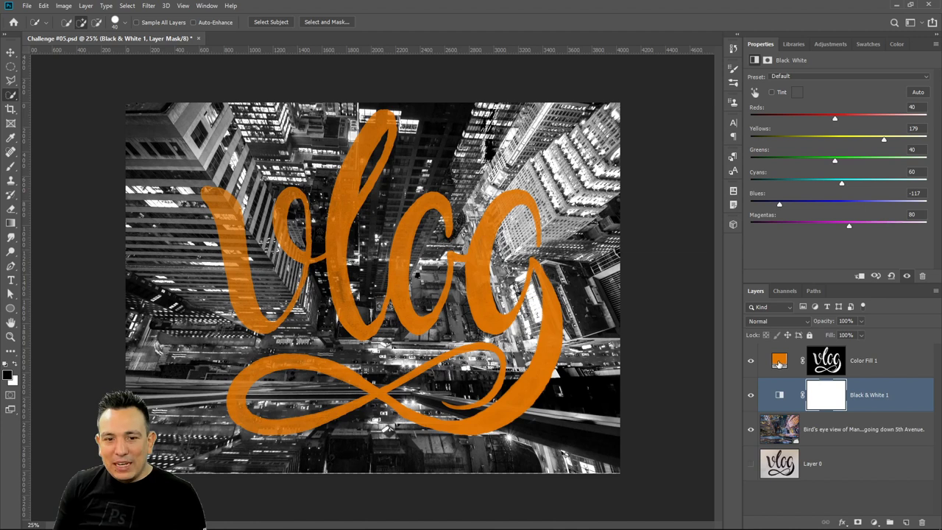
Apply Levels to the Color Fill 1 mask with the white input at 215.
{"action": "left_click", "coordinate": [826, 359]}
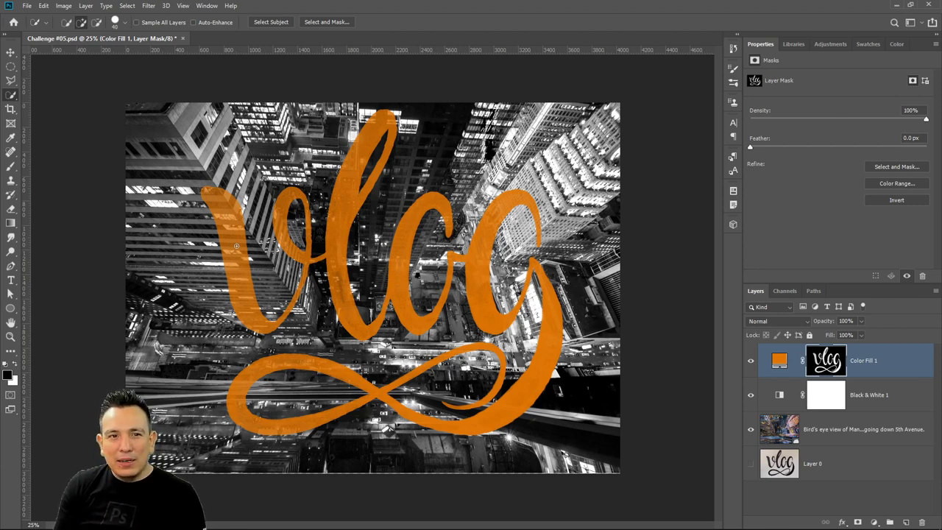
{"action": "left_click", "coordinate": [63, 6]}
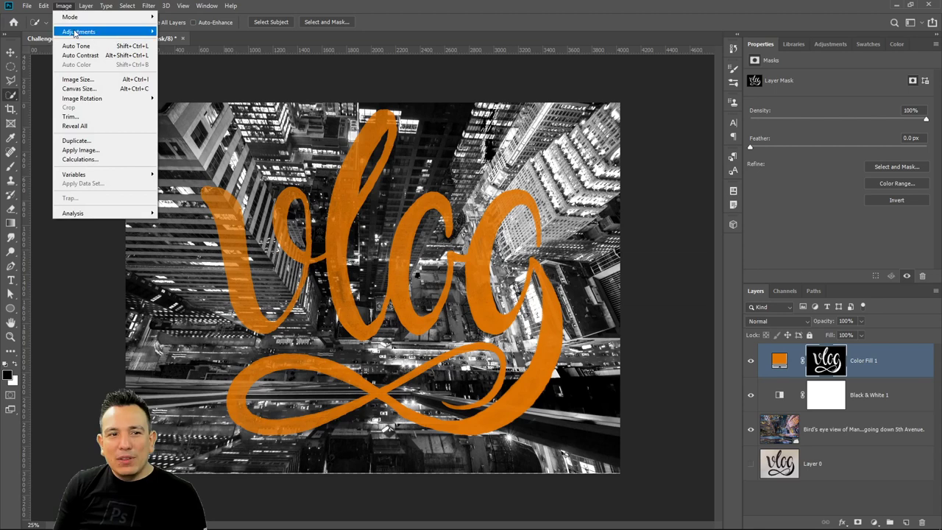
{"action": "mouse_move", "coordinate": [135, 32]}
{"action": "left_click", "coordinate": [177, 41]}
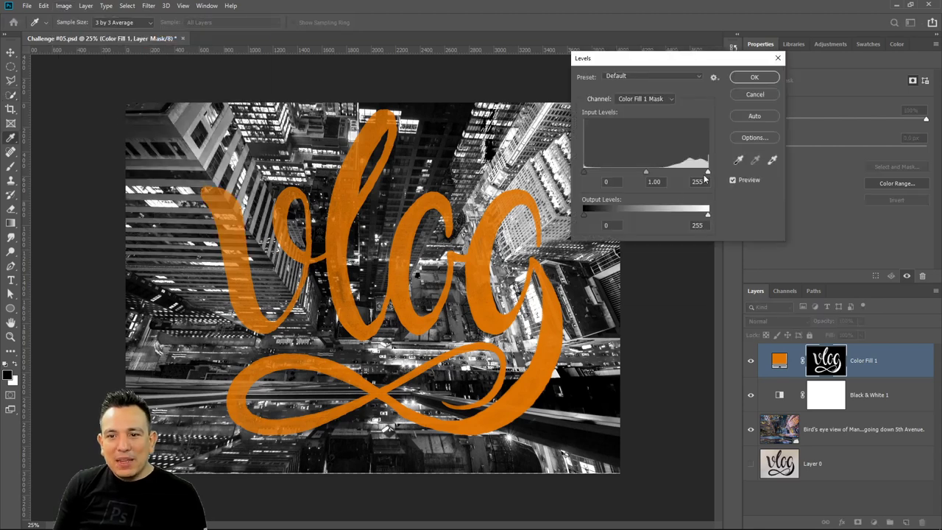
{"action": "left_click_drag", "start_coordinate": [708, 172], "coordinate": [638, 174]}
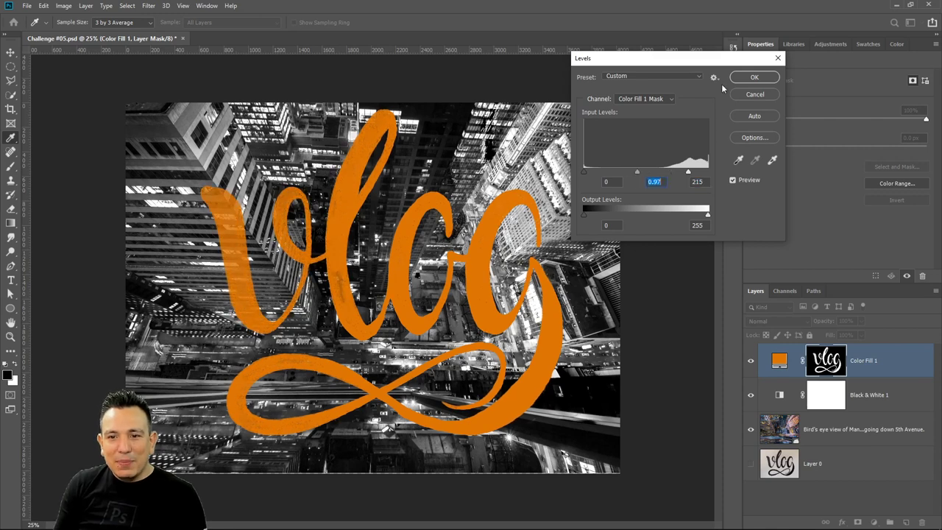
{"action": "left_click", "coordinate": [750, 76]}
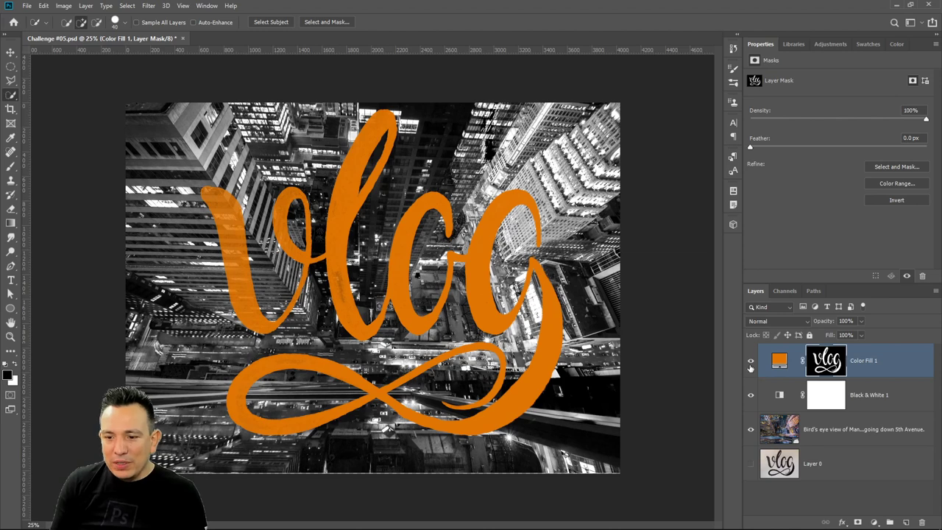
Hide Color Fill 1, Black & White 1 and the photo, then show and select Layer 0.
{"action": "left_click_drag", "start_coordinate": [751, 367], "coordinate": [753, 447]}
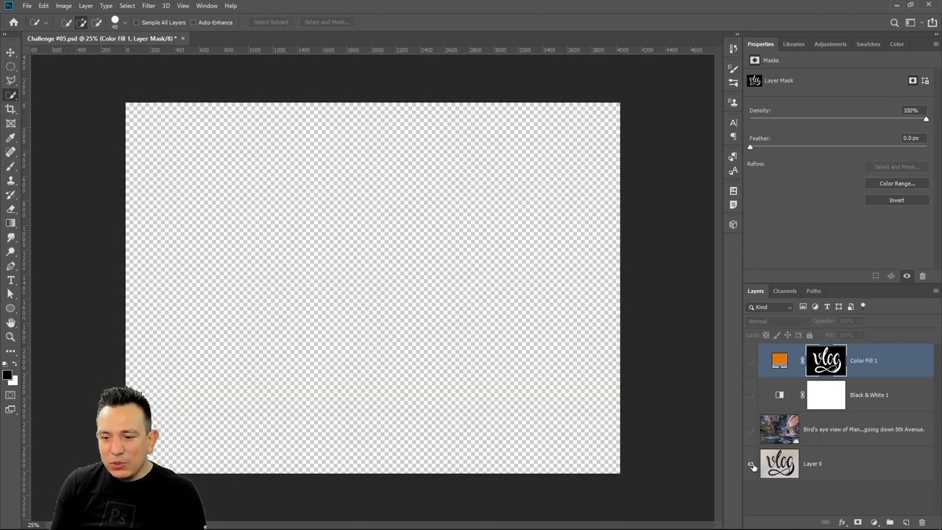
{"action": "left_click", "coordinate": [750, 463]}
{"action": "left_click", "coordinate": [805, 467]}
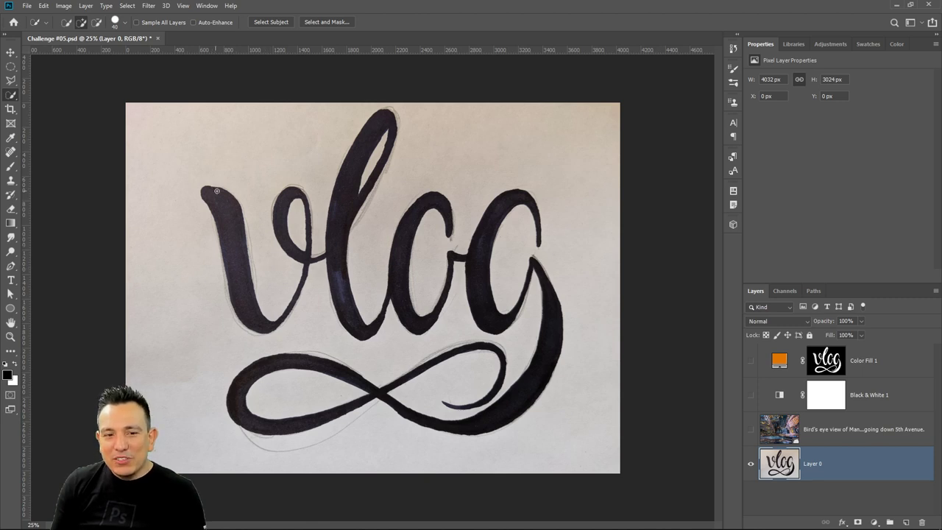
{"action": "left_click", "coordinate": [10, 266]}
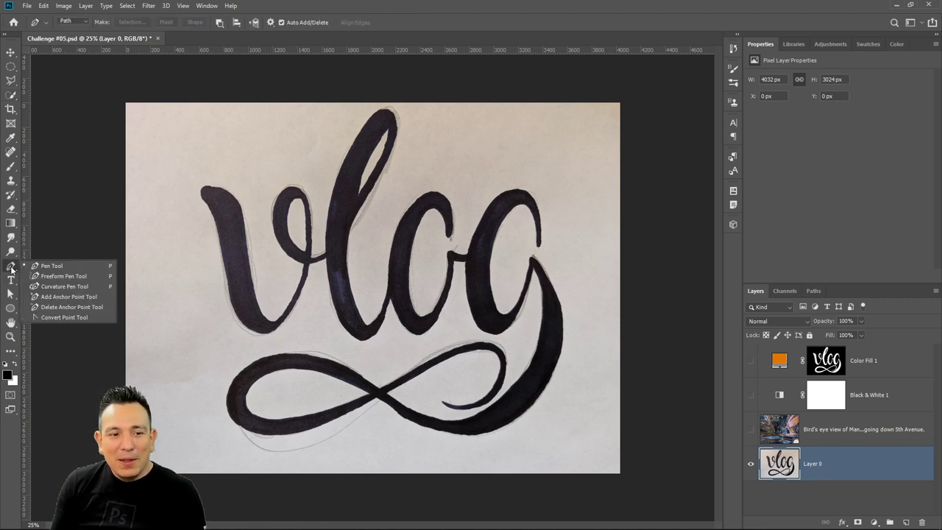
With the Curvature Pen, place anchors down and around the 'v' stroke and its loop.
{"action": "left_click", "coordinate": [50, 288]}
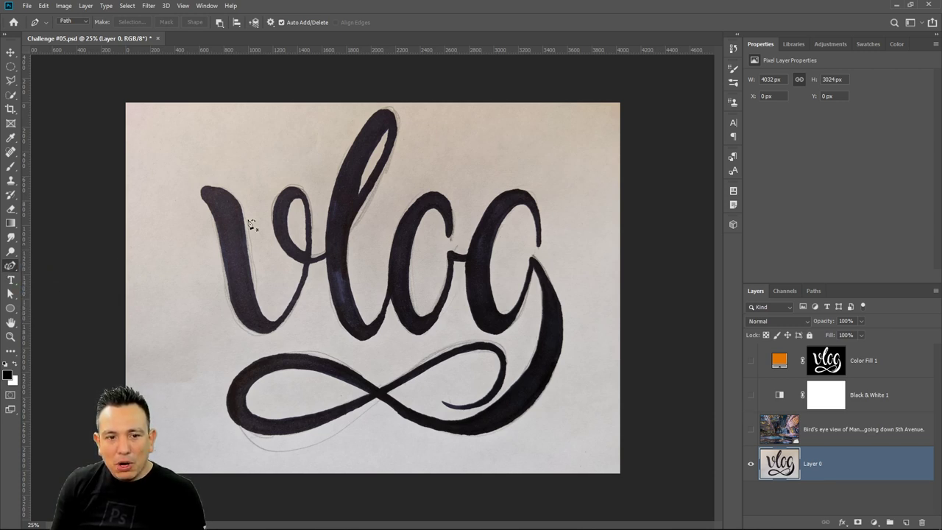
{"action": "left_click", "coordinate": [201, 193]}
{"action": "left_click", "coordinate": [213, 217]}
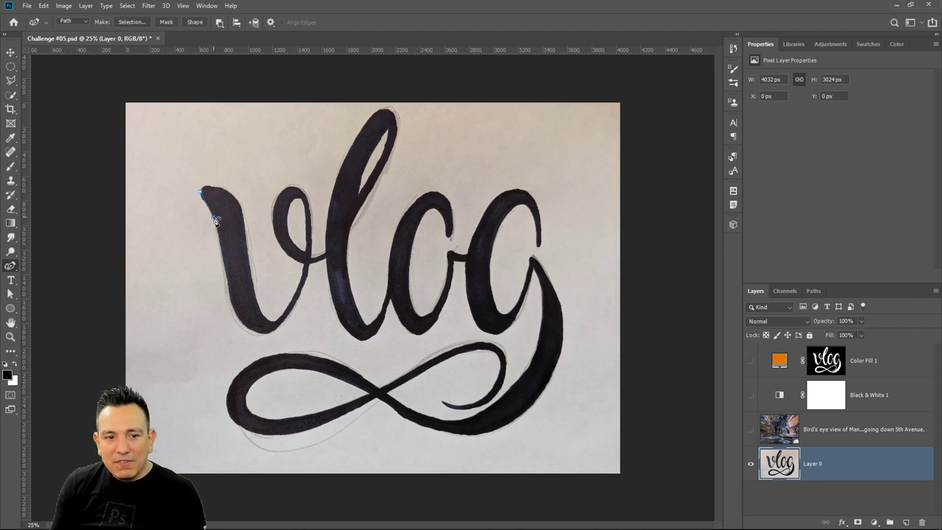
{"action": "left_click", "coordinate": [228, 293]}
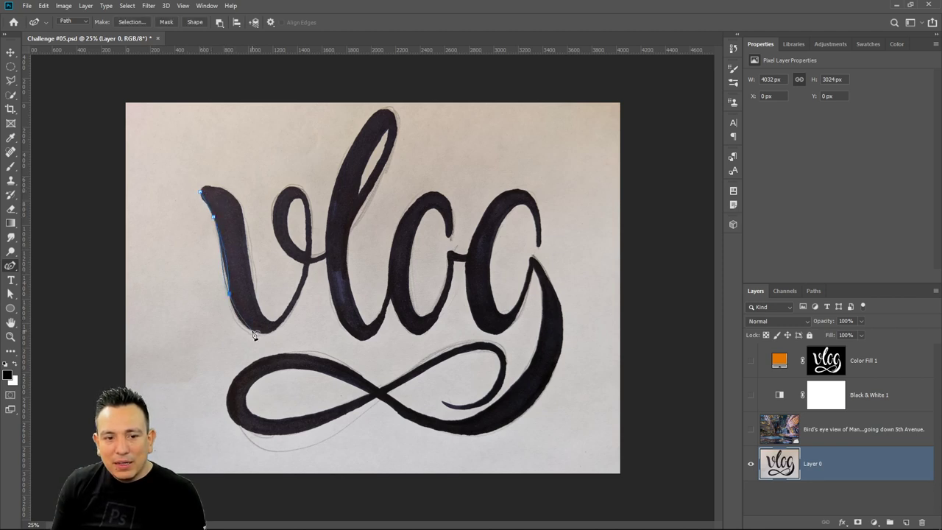
{"action": "left_click", "coordinate": [252, 332]}
{"action": "left_click", "coordinate": [276, 330]}
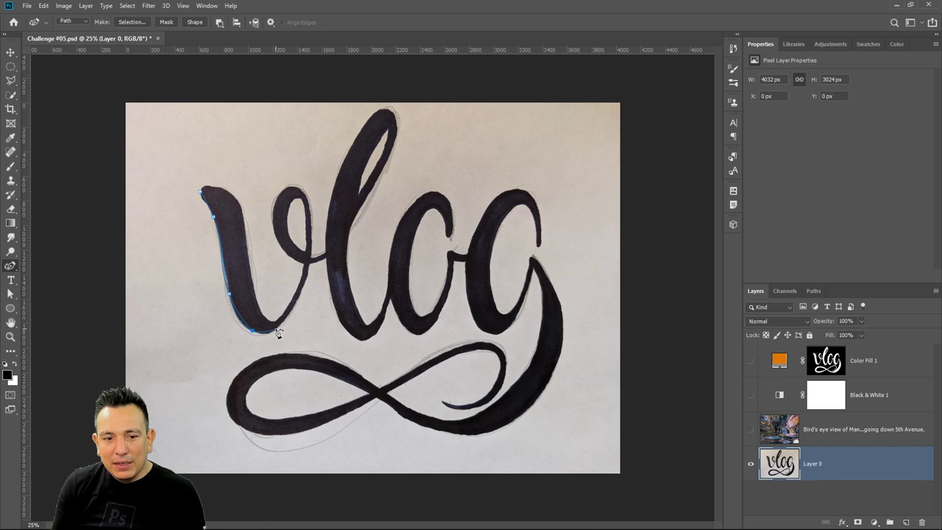
{"action": "left_click", "coordinate": [310, 264]}
{"action": "left_click", "coordinate": [300, 185]}
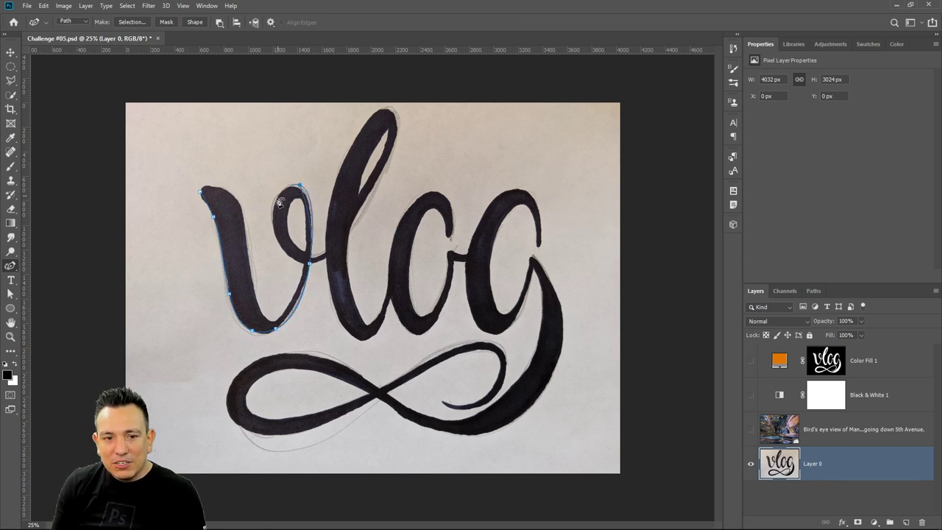
{"action": "left_click", "coordinate": [275, 206]}
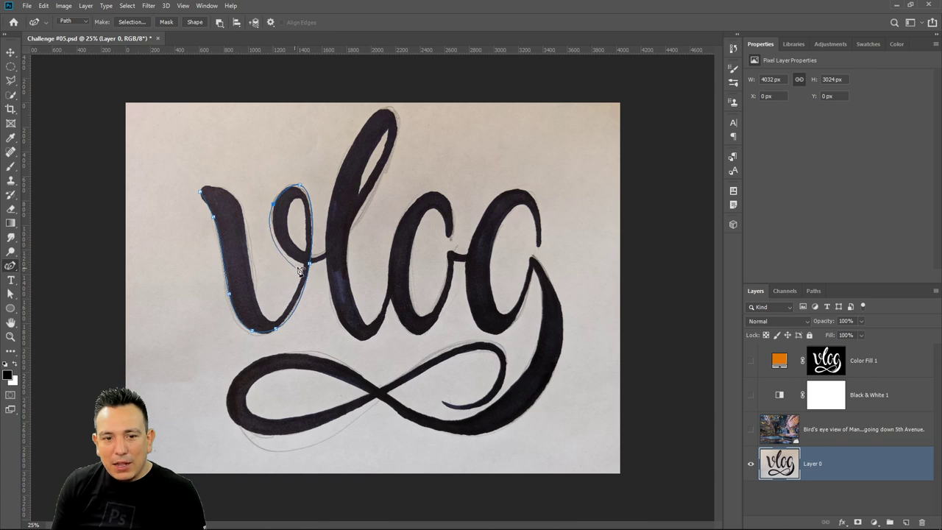
{"action": "left_click", "coordinate": [300, 264]}
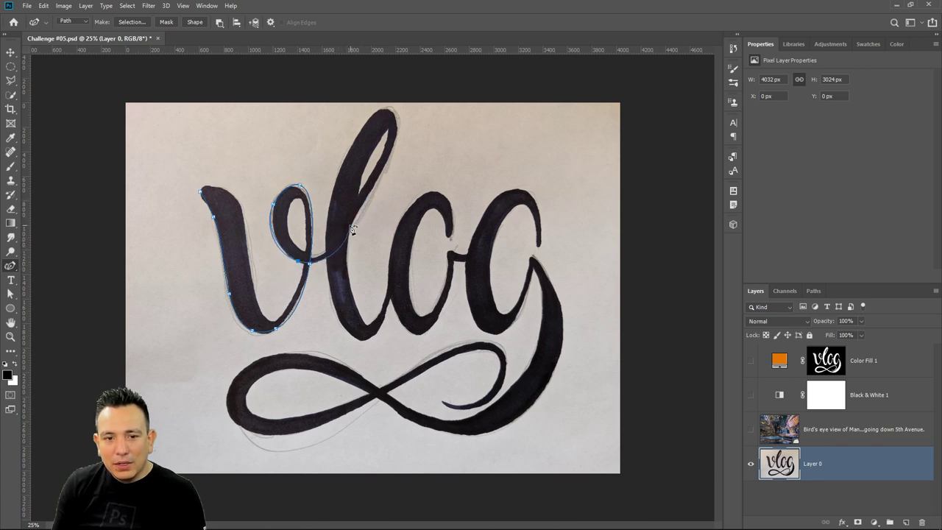
Continue the path up the tall 'l', around its base and back down.
{"action": "left_click", "coordinate": [351, 228]}
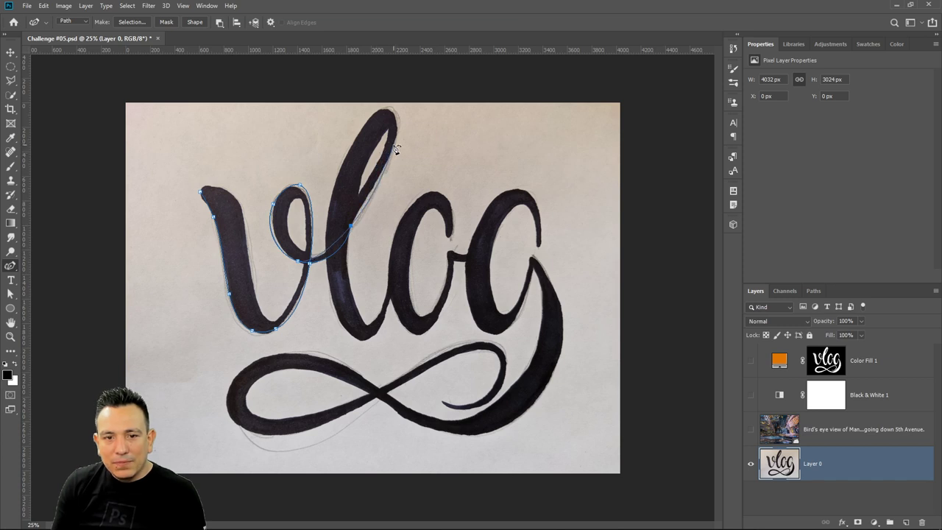
{"action": "left_click", "coordinate": [386, 107]}
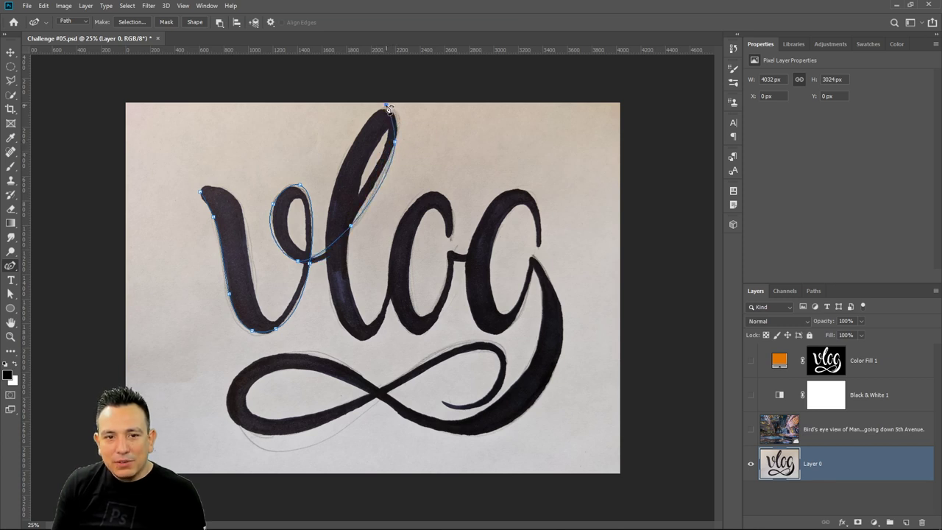
{"action": "left_click", "coordinate": [326, 208]}
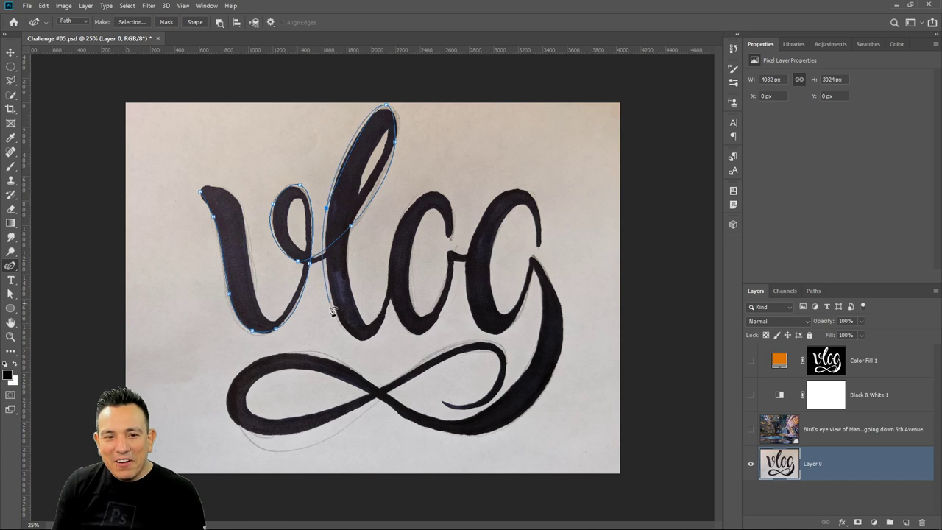
{"action": "left_click", "coordinate": [350, 336]}
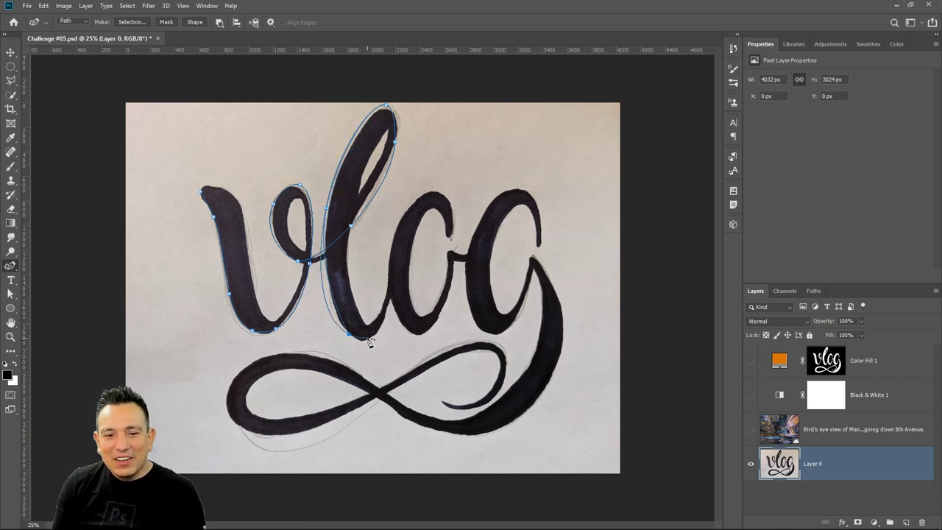
{"action": "left_click", "coordinate": [391, 299]}
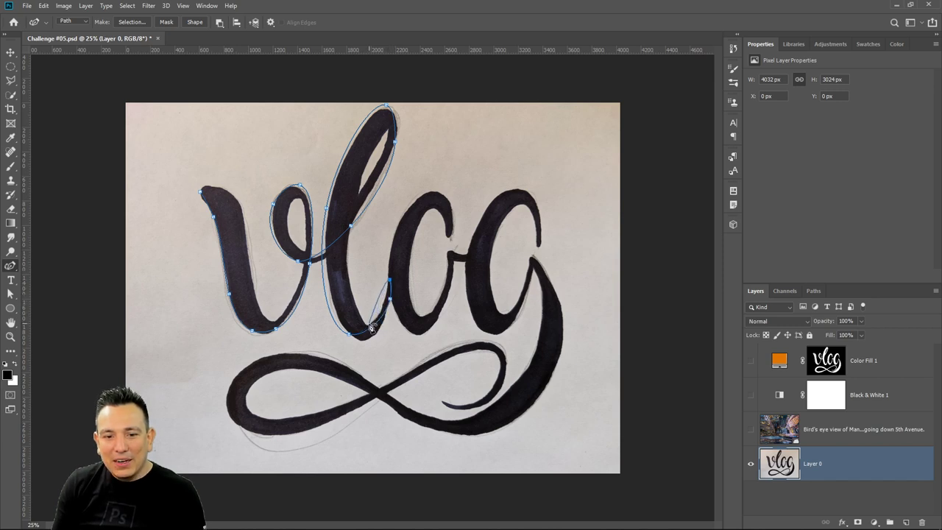
{"action": "left_click", "coordinate": [365, 323]}
{"action": "left_click", "coordinate": [347, 246]}
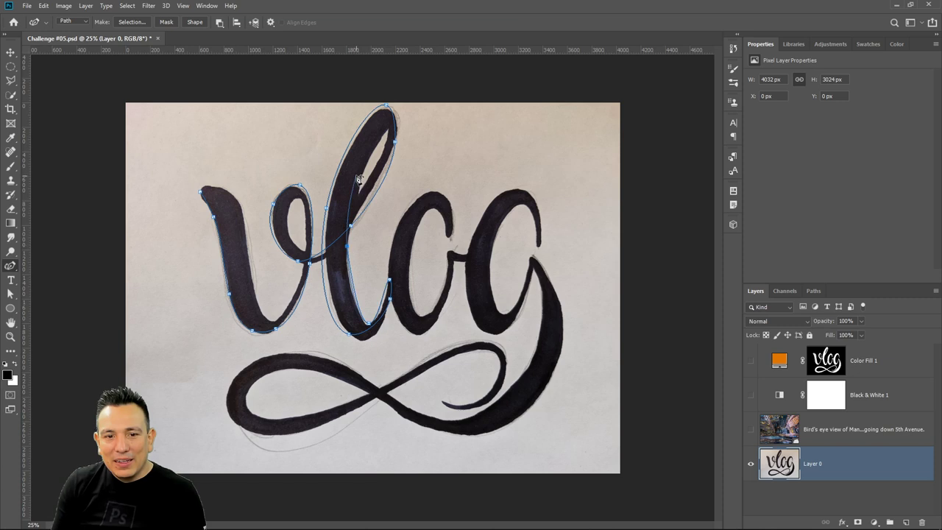
{"action": "left_click", "coordinate": [363, 174]}
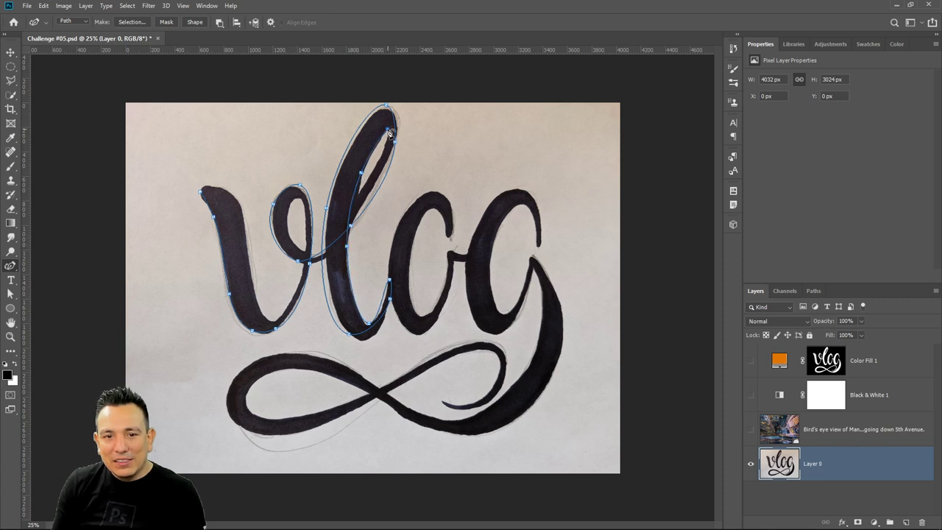
{"action": "left_click", "coordinate": [389, 131]}
{"action": "left_click", "coordinate": [357, 203]}
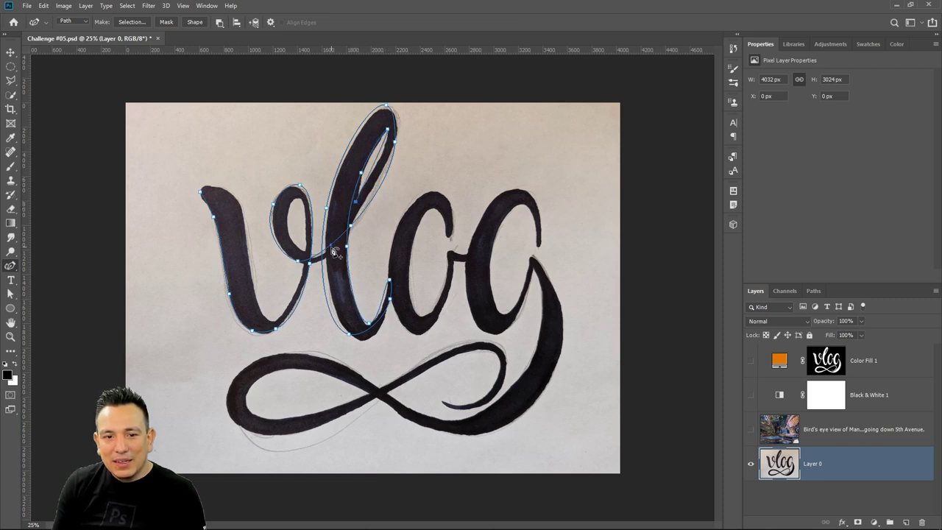
Bring the path back through the v loop and close it at the starting point.
{"action": "left_click", "coordinate": [309, 253]}
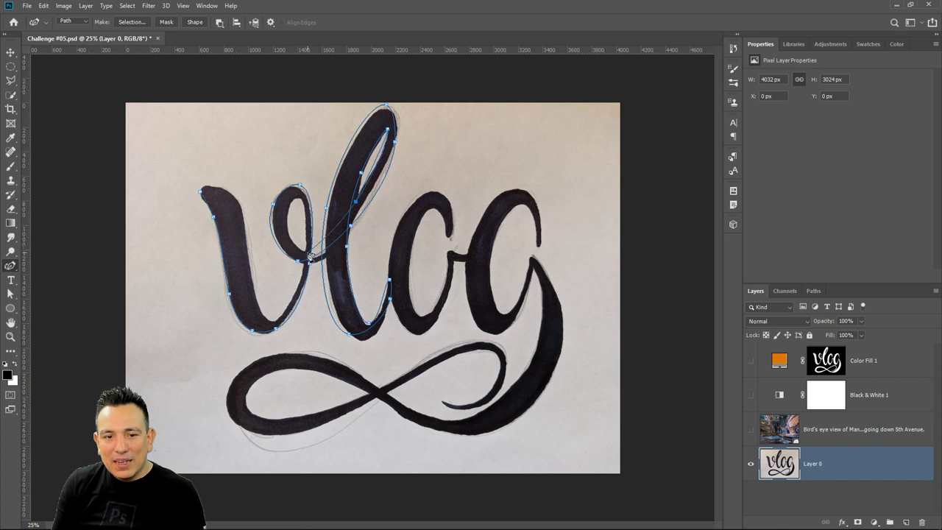
{"action": "left_click", "coordinate": [284, 223]}
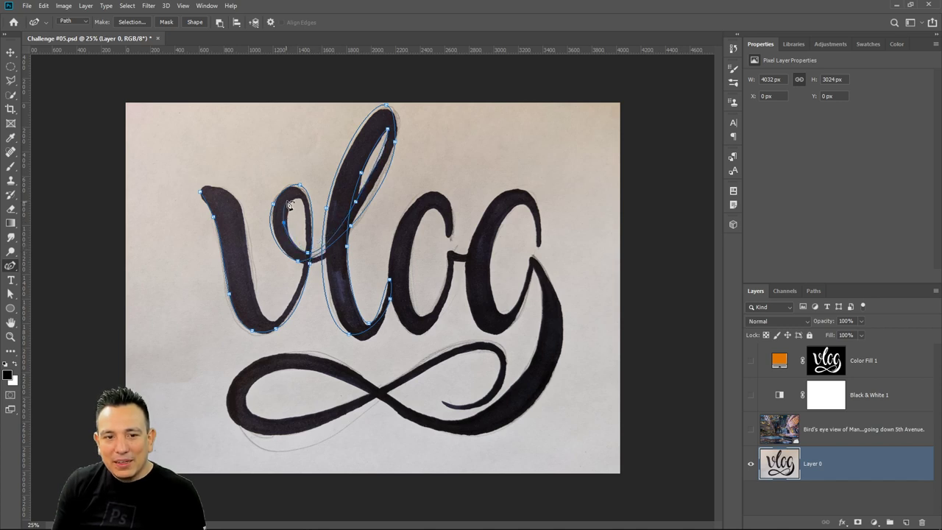
{"action": "left_click", "coordinate": [301, 195]}
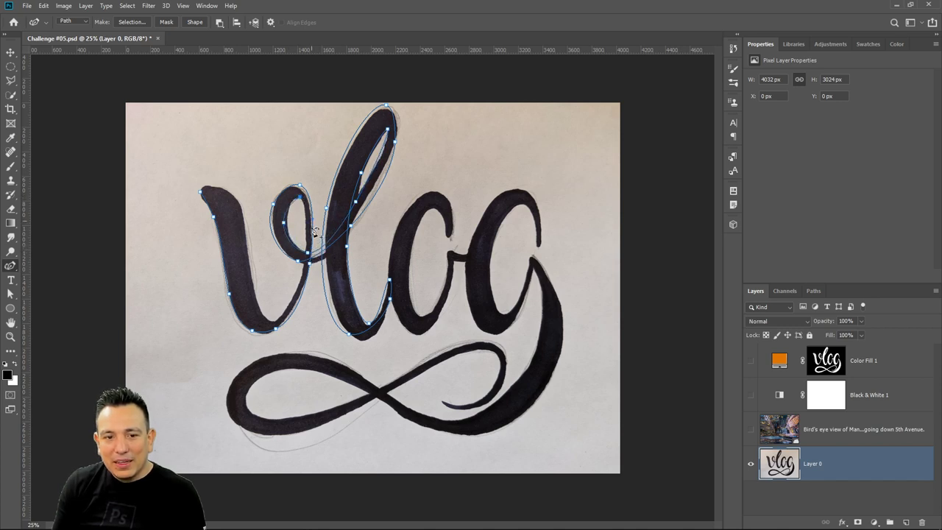
{"action": "left_click", "coordinate": [275, 326]}
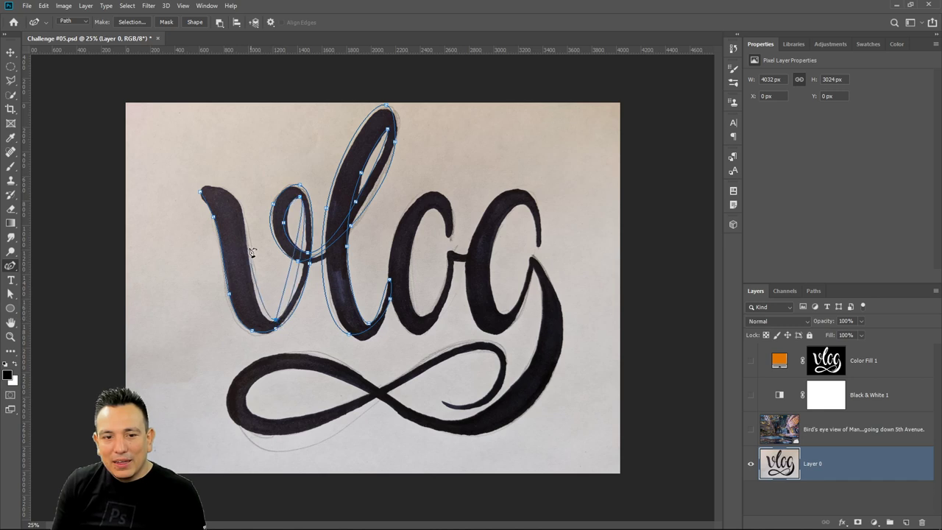
{"action": "left_click", "coordinate": [242, 203]}
{"action": "left_click", "coordinate": [202, 194]}
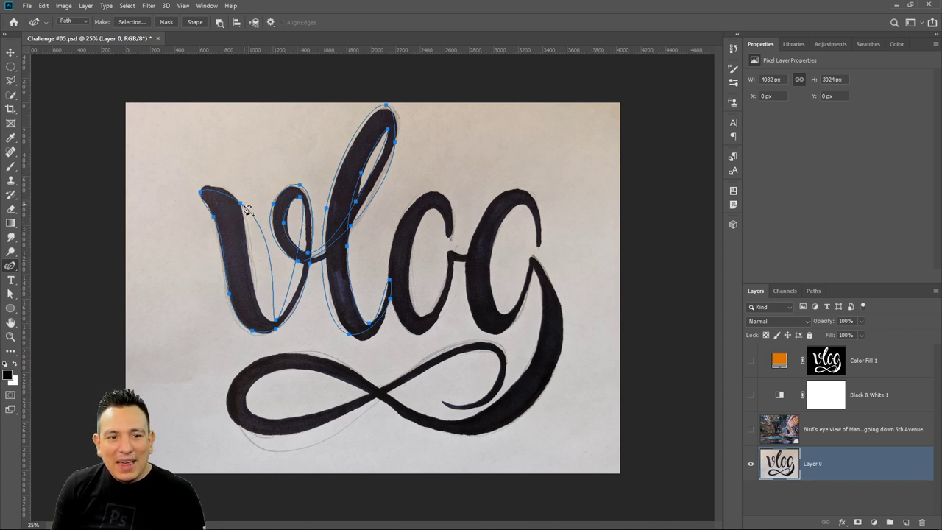
Drag the v's anchors so the path hugs its top, inner edge and loop.
{"action": "left_click_drag", "start_coordinate": [241, 203], "coordinate": [211, 209]}
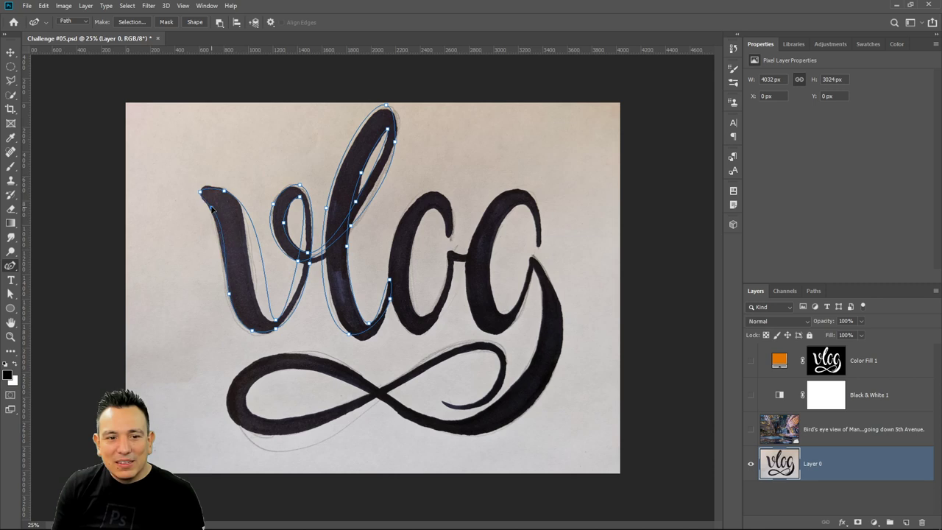
{"action": "mouse_move", "coordinate": [273, 304]}
{"action": "left_mouse_down"}
{"action": "mouse_move", "coordinate": [268, 321]}
{"action": "mouse_move", "coordinate": [260, 309]}
{"action": "left_mouse_up"}
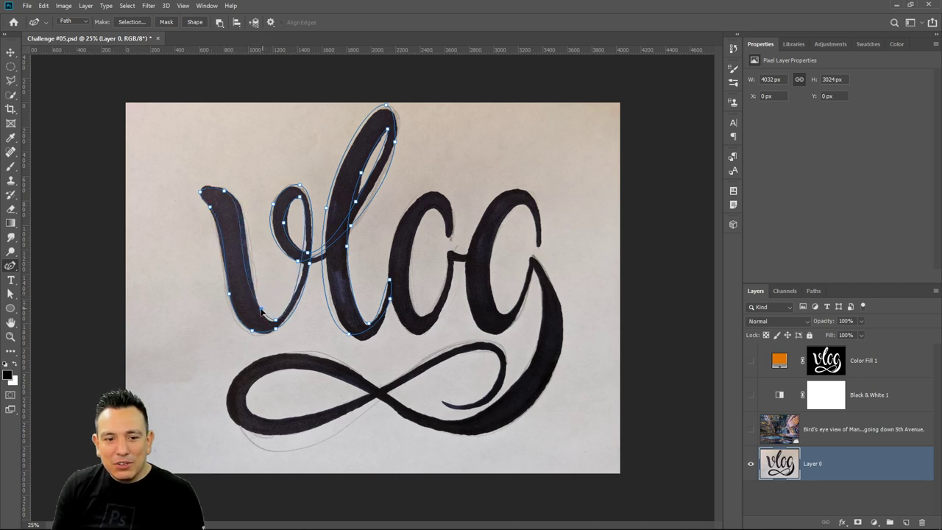
{"action": "left_click_drag", "start_coordinate": [246, 266], "coordinate": [248, 246]}
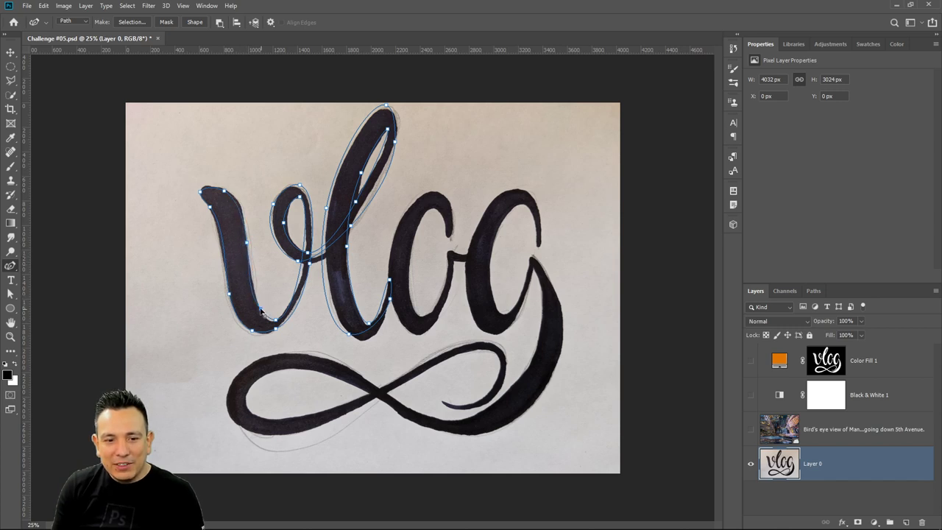
{"action": "mouse_move", "coordinate": [261, 310]}
{"action": "left_mouse_down"}
{"action": "mouse_move", "coordinate": [256, 302]}
{"action": "mouse_move", "coordinate": [267, 319]}
{"action": "left_mouse_up"}
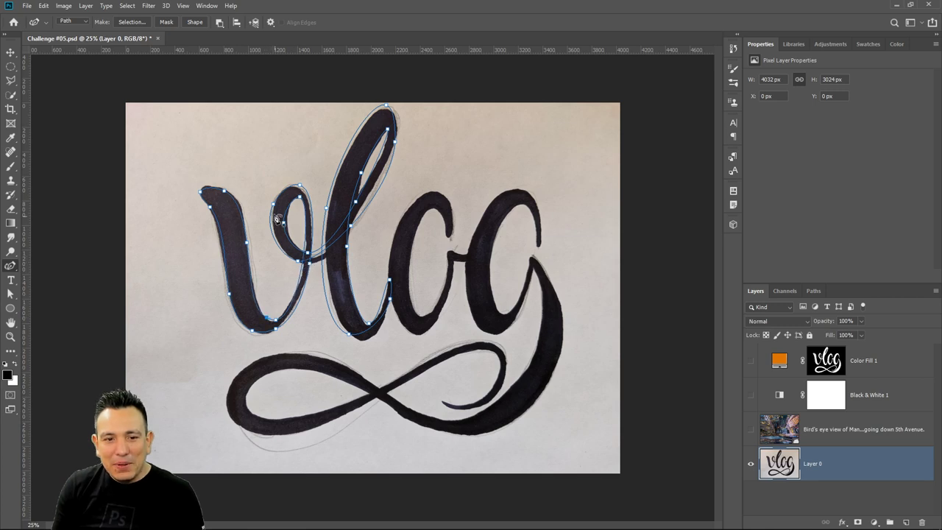
{"action": "left_click_drag", "start_coordinate": [274, 201], "coordinate": [298, 185]}
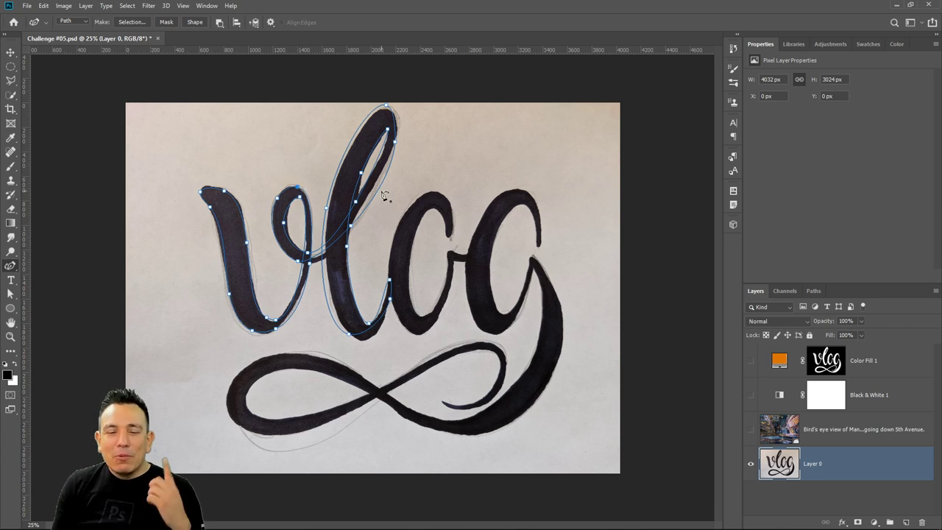
Add anchors on the l's left edge, try deleting one, and undo the deletion.
{"action": "left_click", "coordinate": [338, 170]}
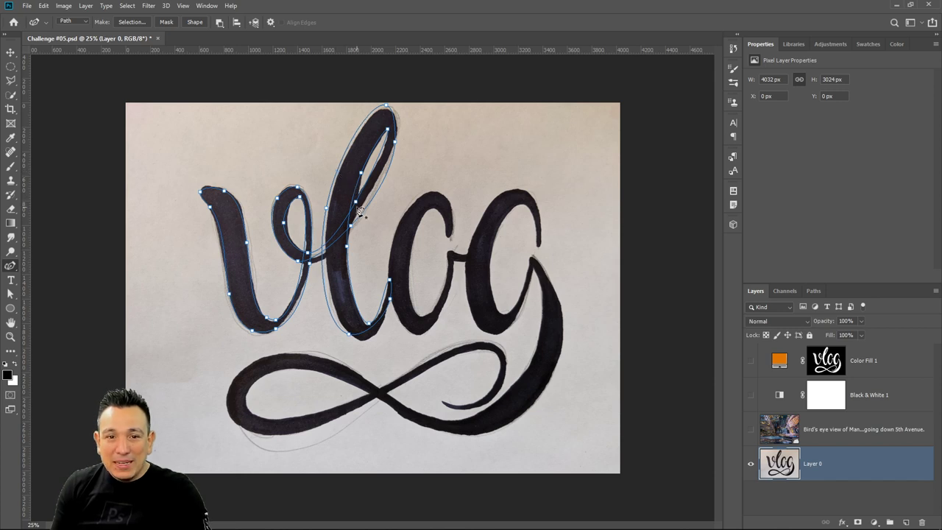
{"action": "left_click", "coordinate": [344, 154]}
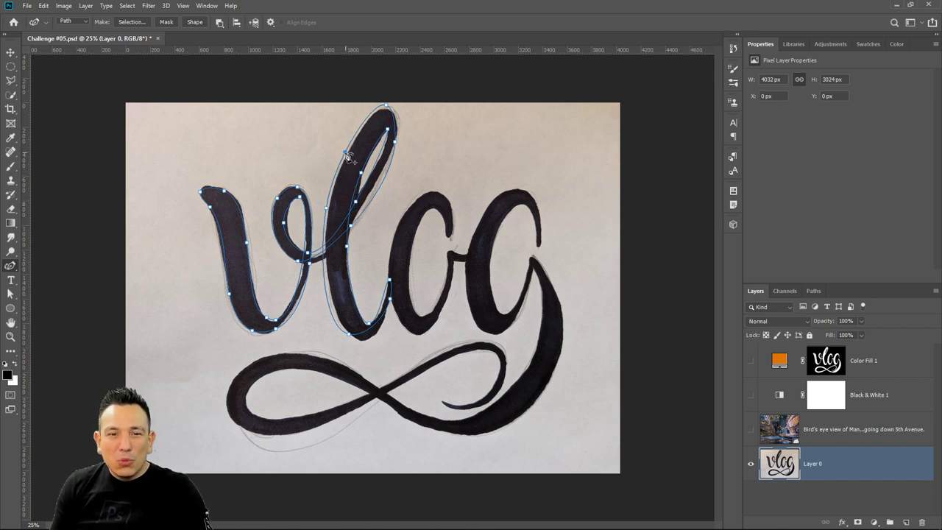
{"action": "right_click", "coordinate": [11, 266]}
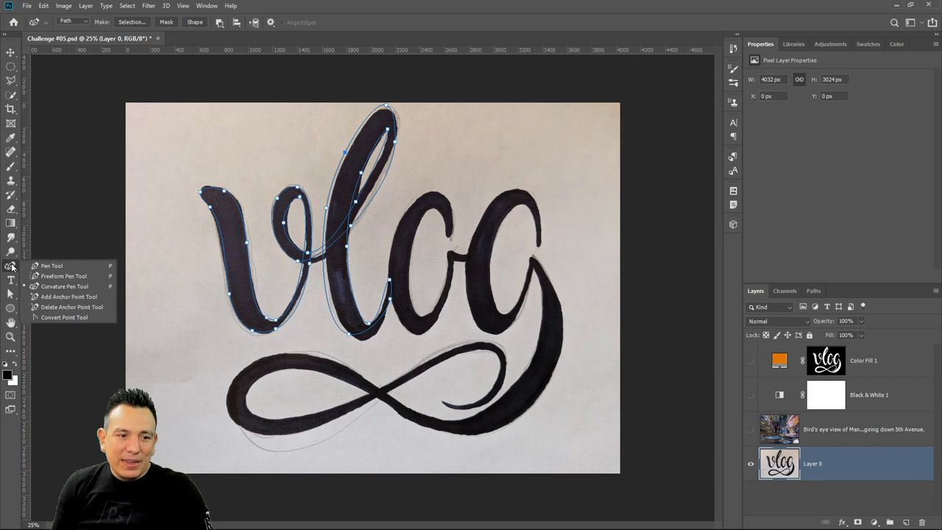
{"action": "left_click", "coordinate": [54, 269]}
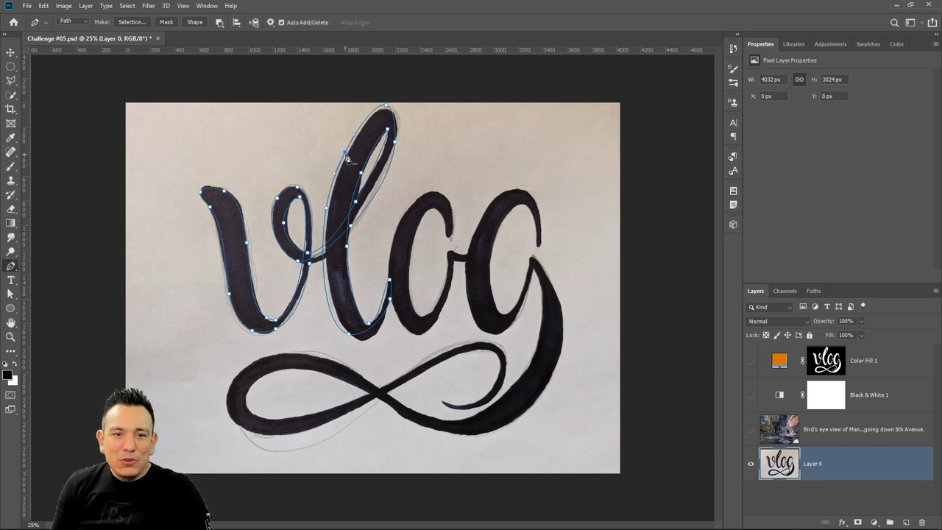
{"action": "left_click", "coordinate": [344, 154]}
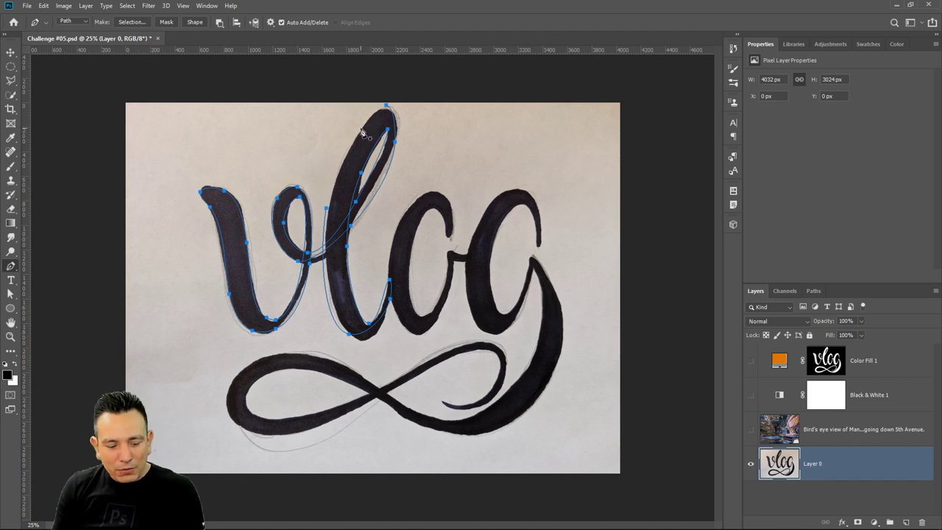
{"action": "key", "text": "ctrl+z"}
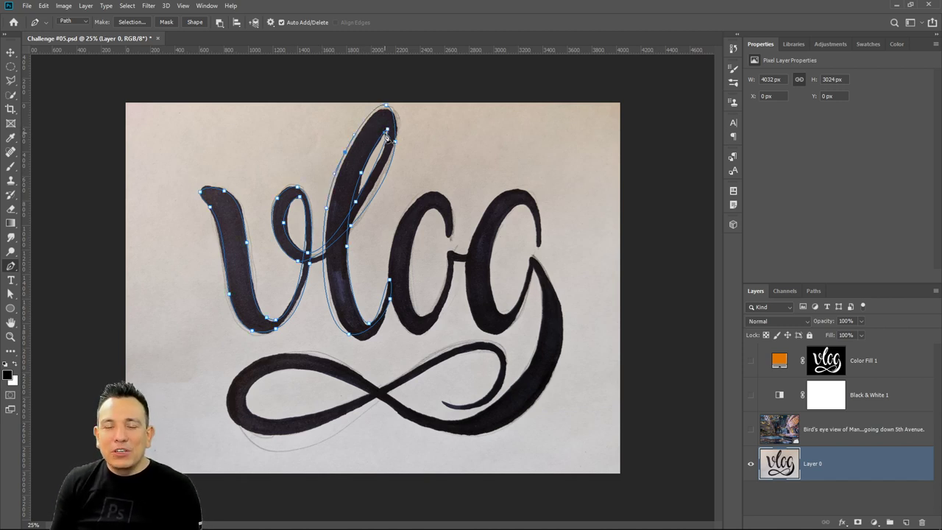
Bend the l-stroke segment with Direct Selection, compare with undo/redo, and revert it.
{"action": "left_click", "coordinate": [18, 268]}
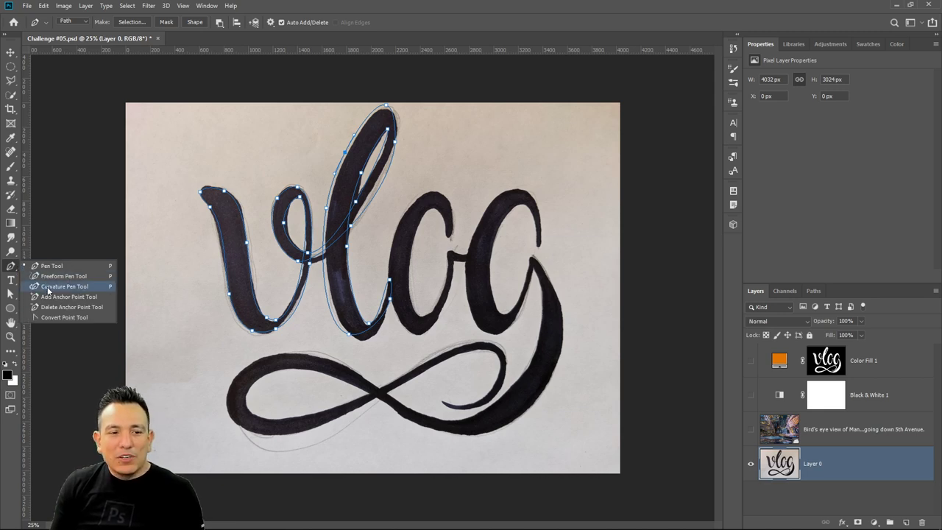
{"action": "left_click", "coordinate": [47, 289]}
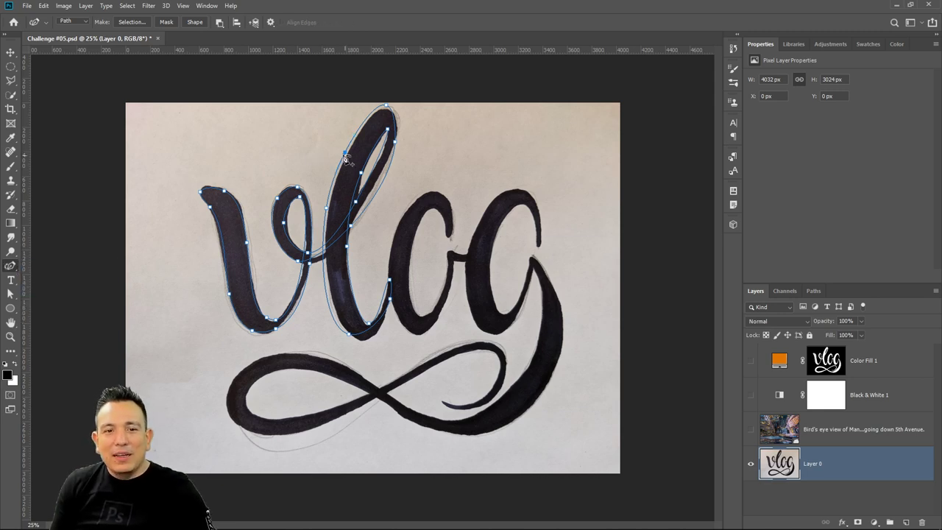
{"action": "right_click", "coordinate": [12, 269]}
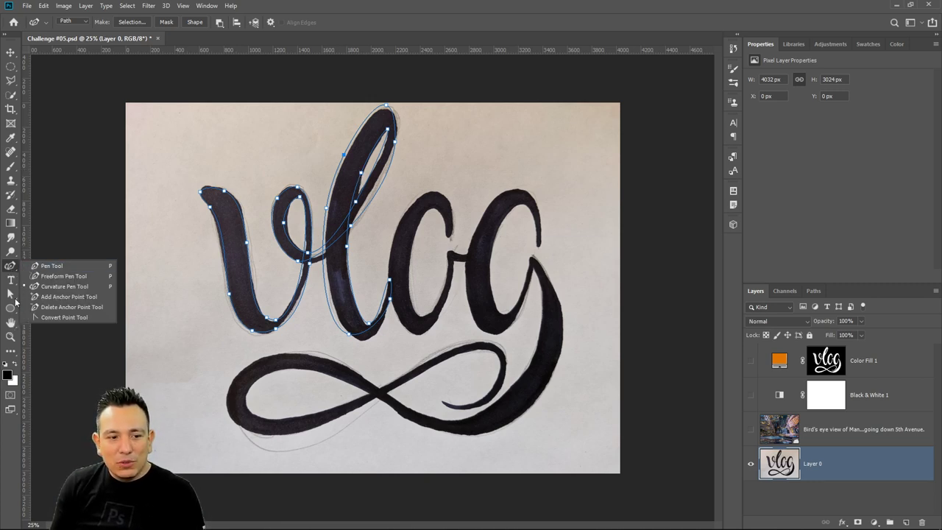
{"action": "left_click_drag", "start_coordinate": [15, 302], "coordinate": [67, 309]}
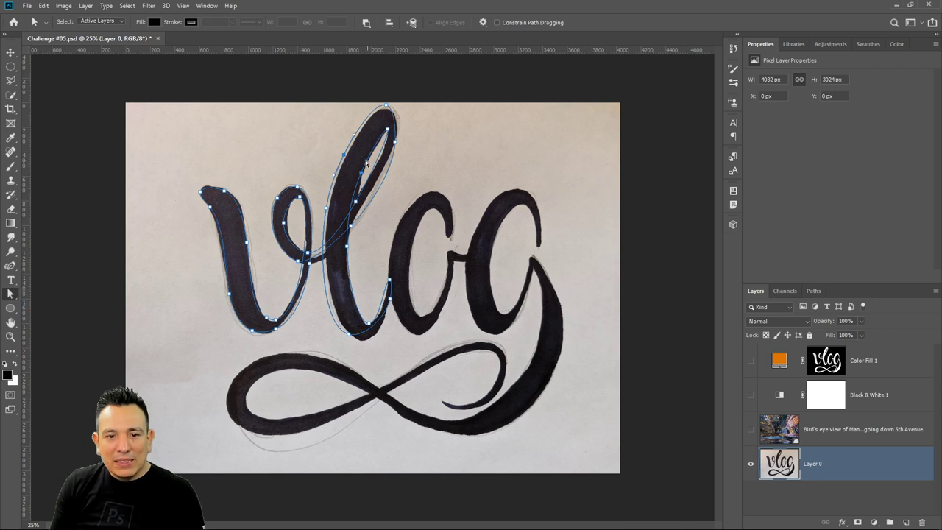
{"action": "left_click", "coordinate": [345, 154]}
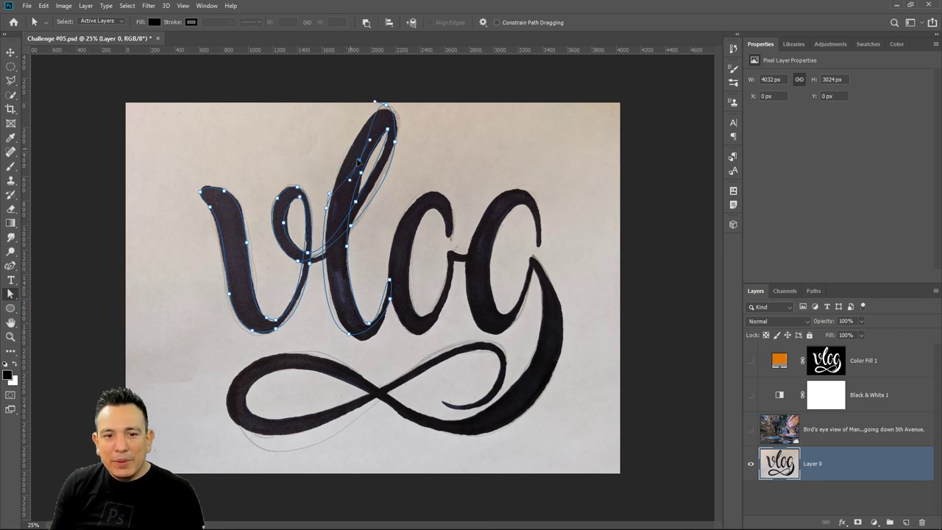
{"action": "left_click_drag", "start_coordinate": [345, 156], "coordinate": [367, 169]}
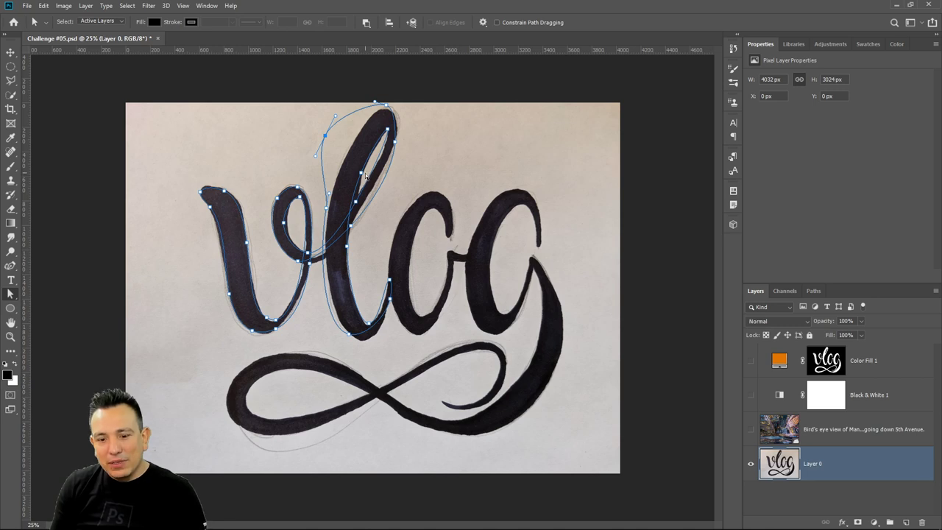
{"action": "key", "text": "ctrl+z"}
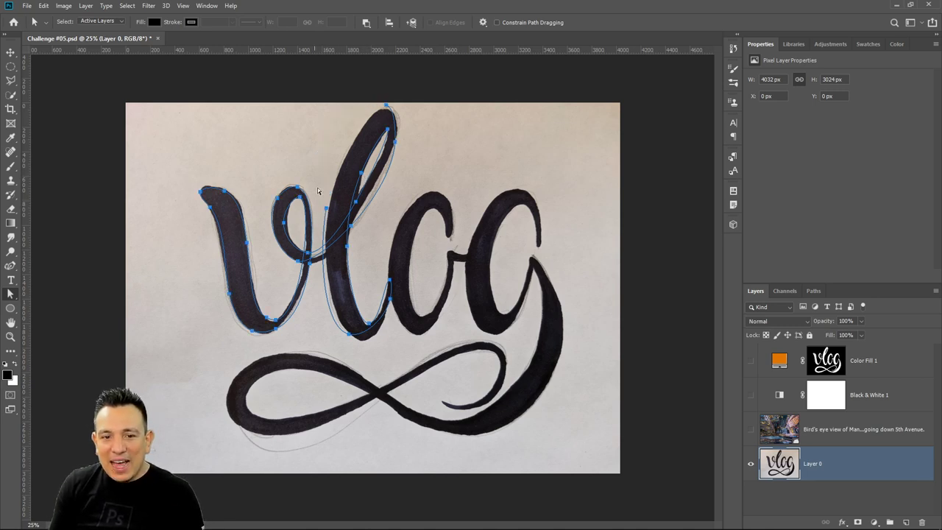
{"action": "key", "text": "ctrl+shift+z"}
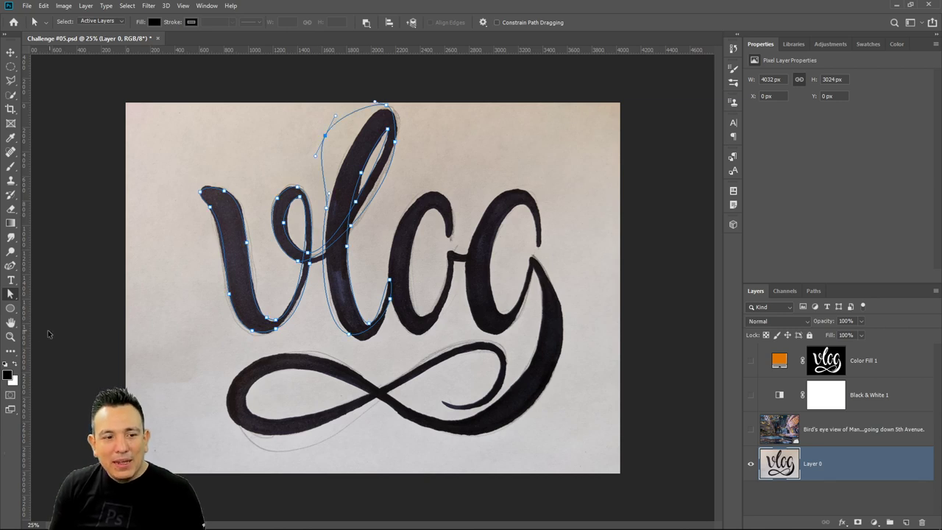
{"action": "key", "text": "ctrl+z"}
Nudge the l's top anchor left, add an anchor at its bottom, and adjust the v loop.
{"action": "left_click_drag", "start_coordinate": [10, 266], "coordinate": [70, 285]}
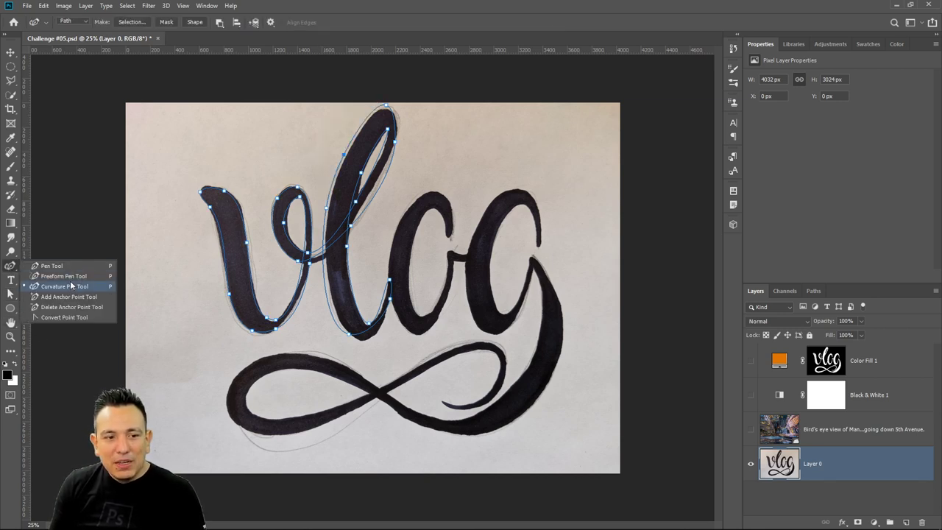
{"action": "left_click", "coordinate": [71, 289]}
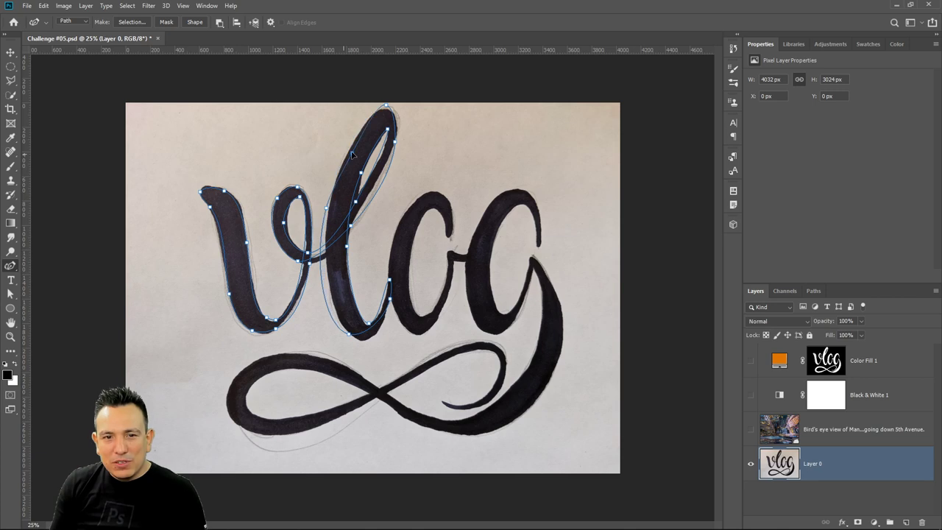
{"action": "left_click", "coordinate": [390, 109]}
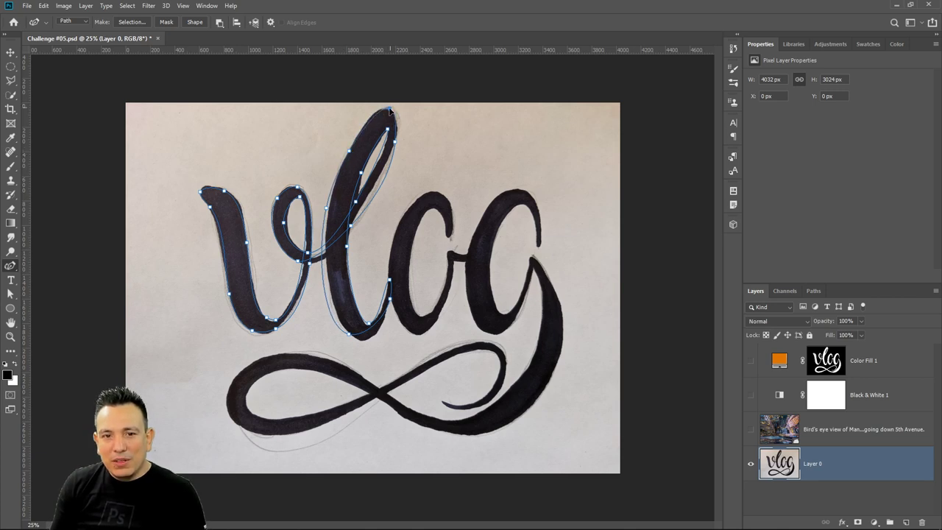
{"action": "left_click_drag", "start_coordinate": [390, 110], "coordinate": [384, 110]}
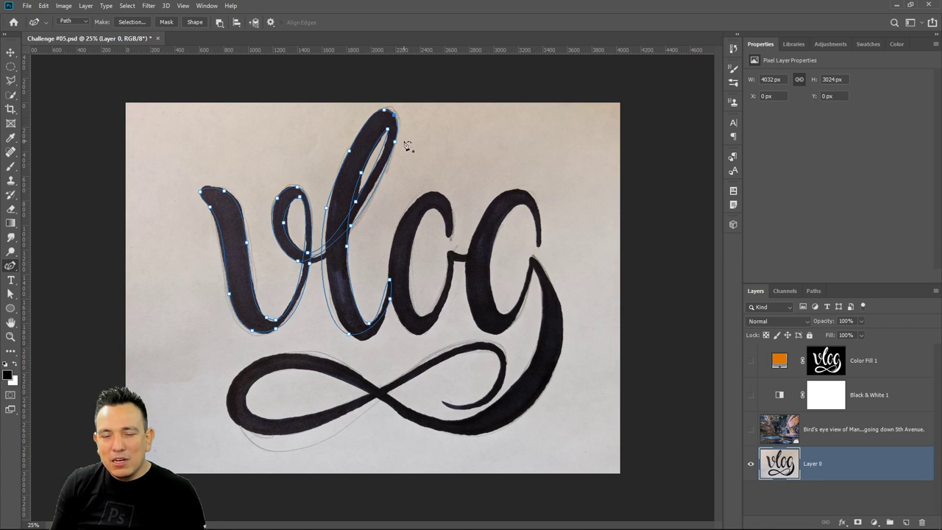
{"action": "left_click", "coordinate": [364, 340]}
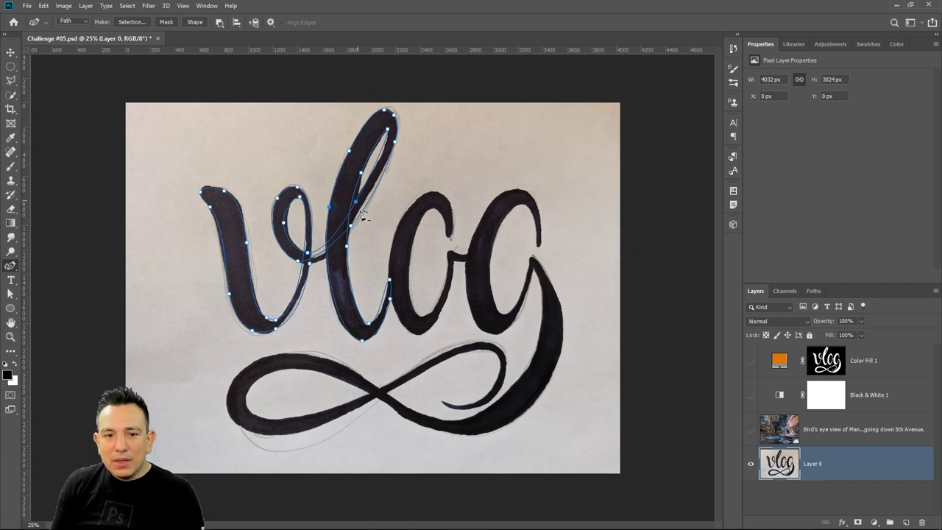
{"action": "left_click", "coordinate": [285, 223]}
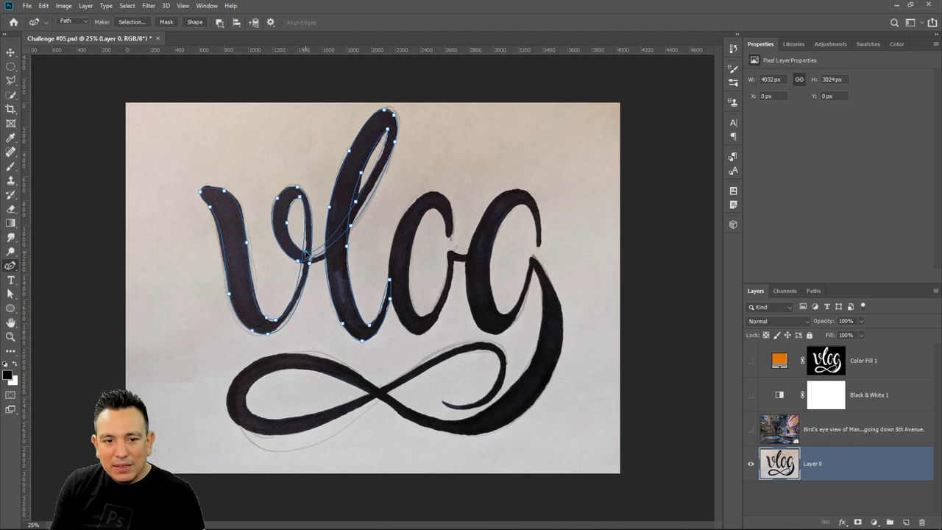
Make the v–l junction anchor a sharp corner and reshape the loop's curves onto the ink.
{"action": "scroll", "coordinate": [307, 254], "scroll_direction": "up", "scroll_amount": 5}
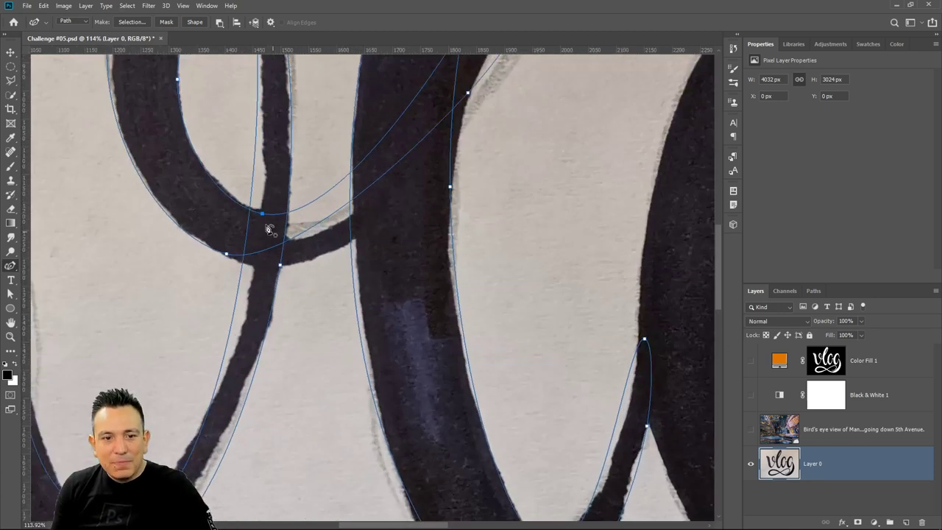
{"action": "double_click", "coordinate": [262, 214]}
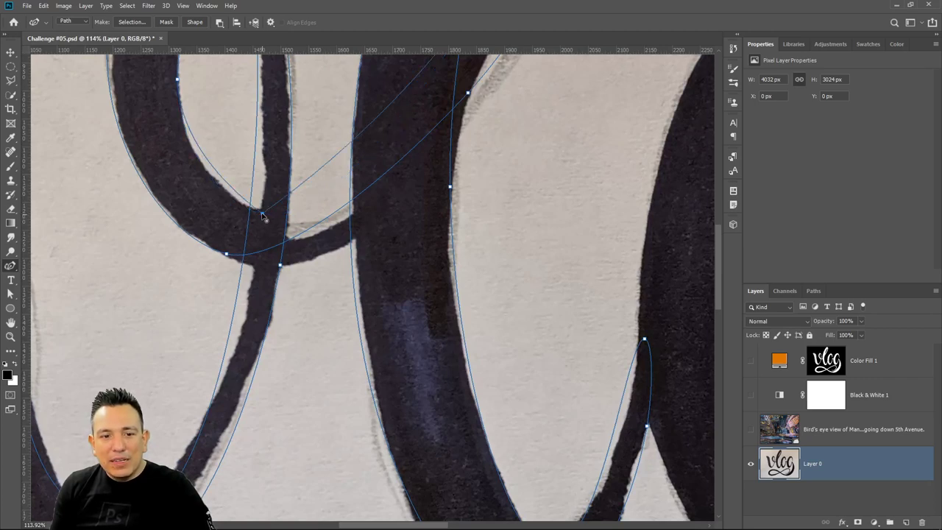
{"action": "left_click_drag", "start_coordinate": [263, 234], "coordinate": [281, 372]}
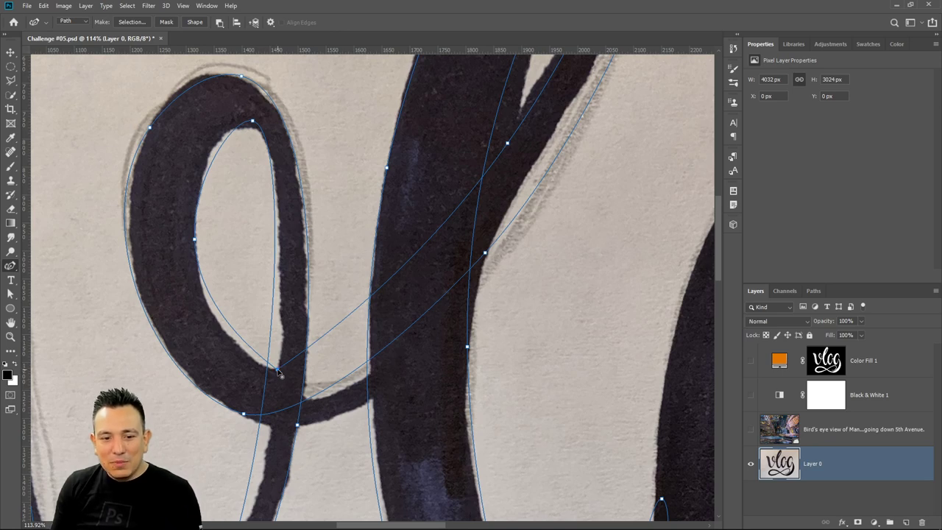
{"action": "left_click", "coordinate": [278, 369]}
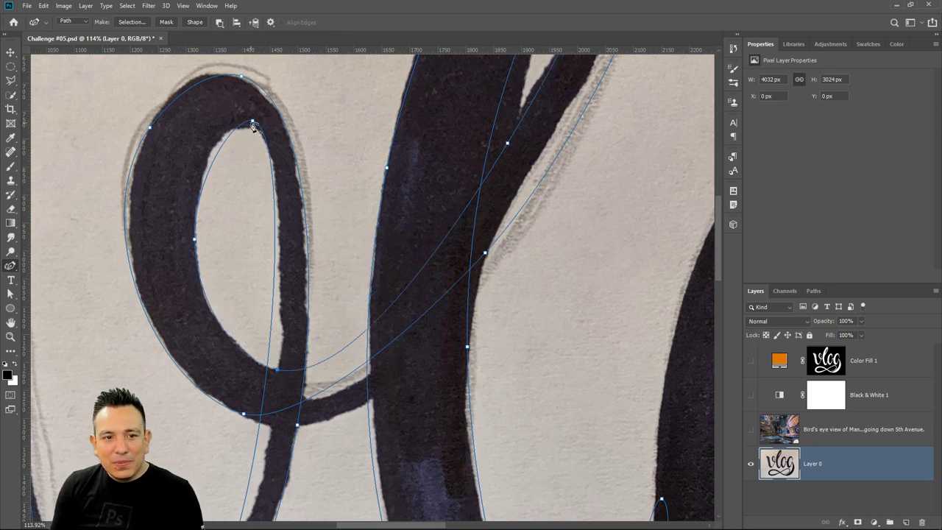
{"action": "left_click_drag", "start_coordinate": [253, 127], "coordinate": [266, 235]}
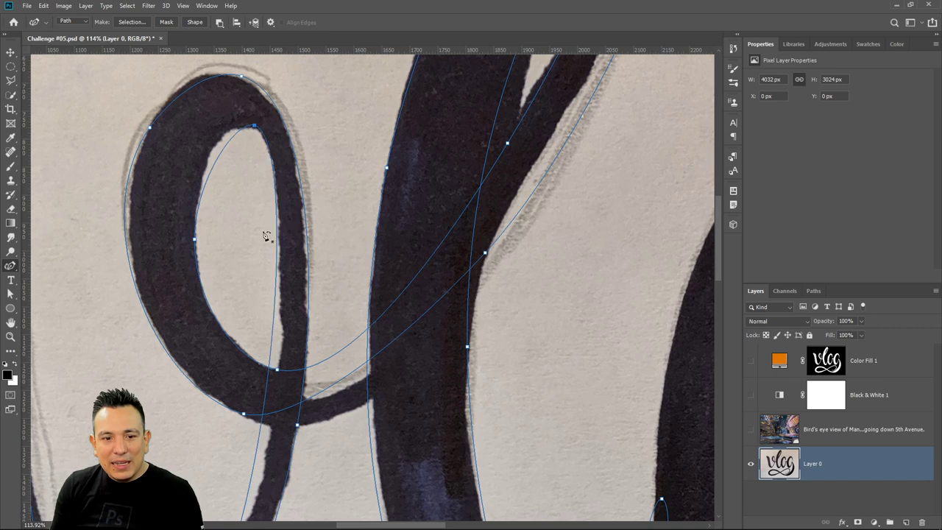
{"action": "left_click_drag", "start_coordinate": [269, 404], "coordinate": [275, 406]}
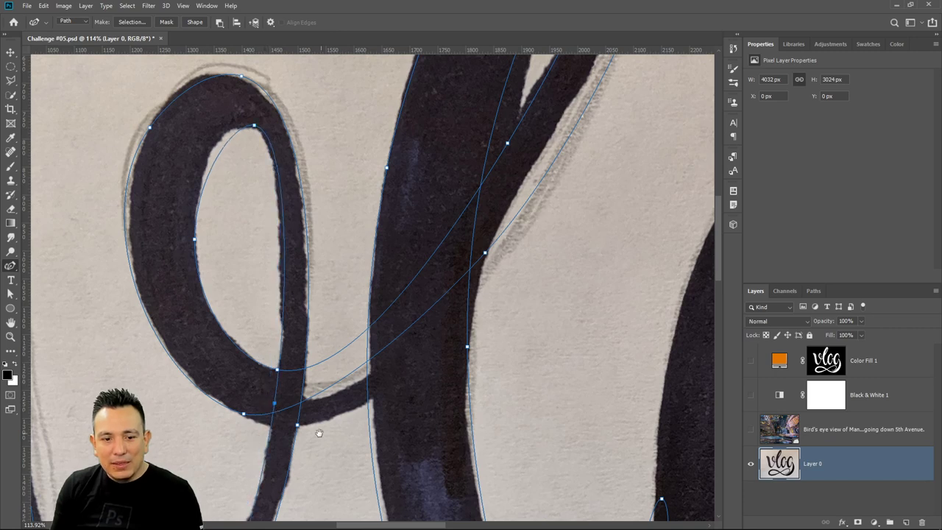
Bend the l's right-hand segment onto the ink edge, then fit the lettering on screen.
{"action": "left_click_drag", "start_coordinate": [318, 433], "coordinate": [420, 332]}
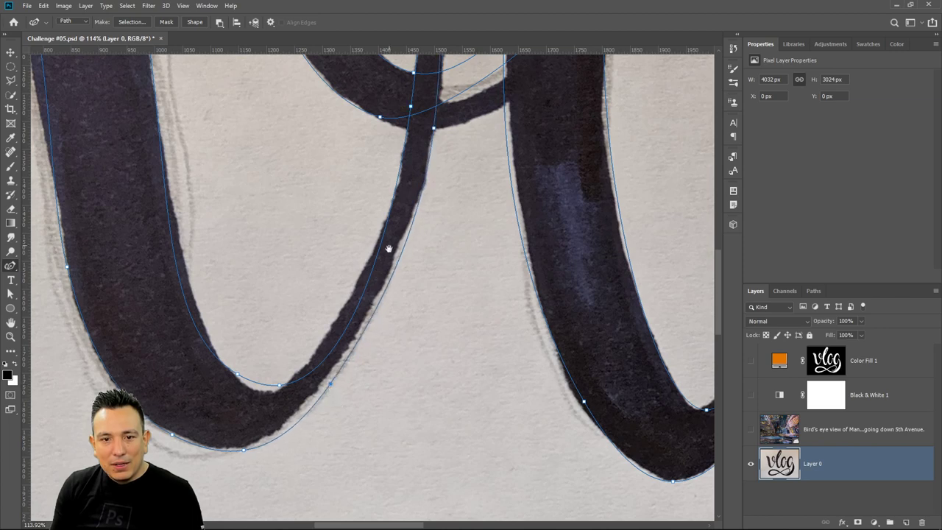
{"action": "mouse_move", "coordinate": [389, 248]}
{"action": "left_mouse_down"}
{"action": "mouse_move", "coordinate": [203, 457]}
{"action": "mouse_move", "coordinate": [87, 268]}
{"action": "left_mouse_up"}
{"action": "mouse_move", "coordinate": [486, 309]}
{"action": "left_mouse_down"}
{"action": "mouse_move", "coordinate": [379, 301]}
{"action": "mouse_move", "coordinate": [321, 422]}
{"action": "mouse_move", "coordinate": [246, 312]}
{"action": "mouse_move", "coordinate": [314, 376]}
{"action": "left_mouse_up"}
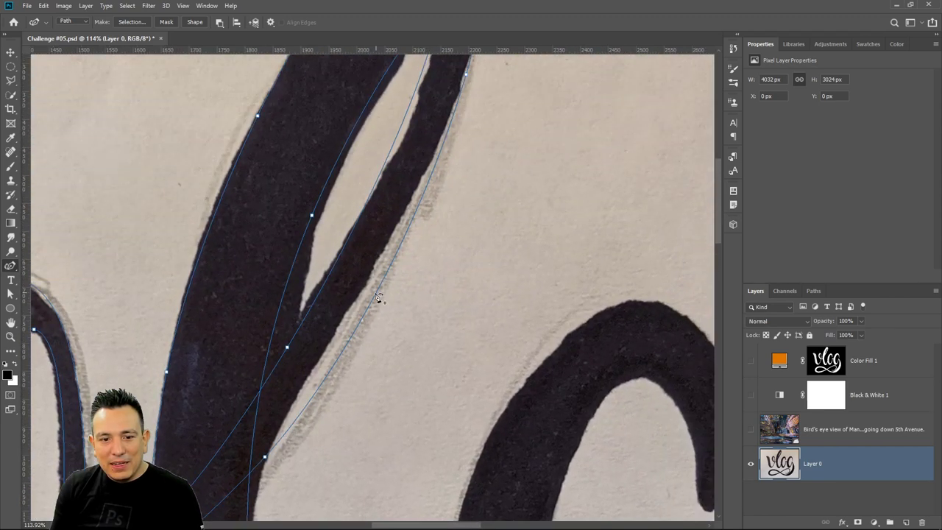
{"action": "left_click_drag", "start_coordinate": [377, 301], "coordinate": [366, 287]}
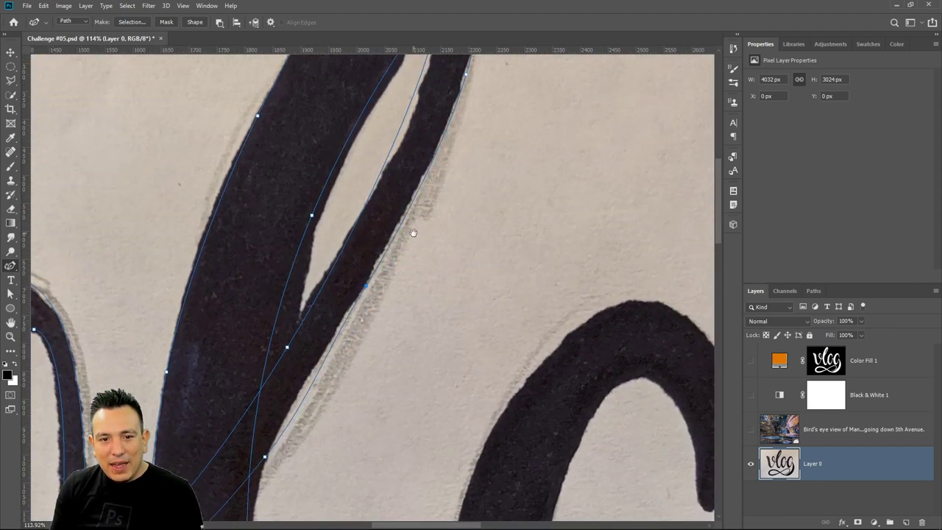
{"action": "left_click_drag", "start_coordinate": [413, 233], "coordinate": [429, 295]}
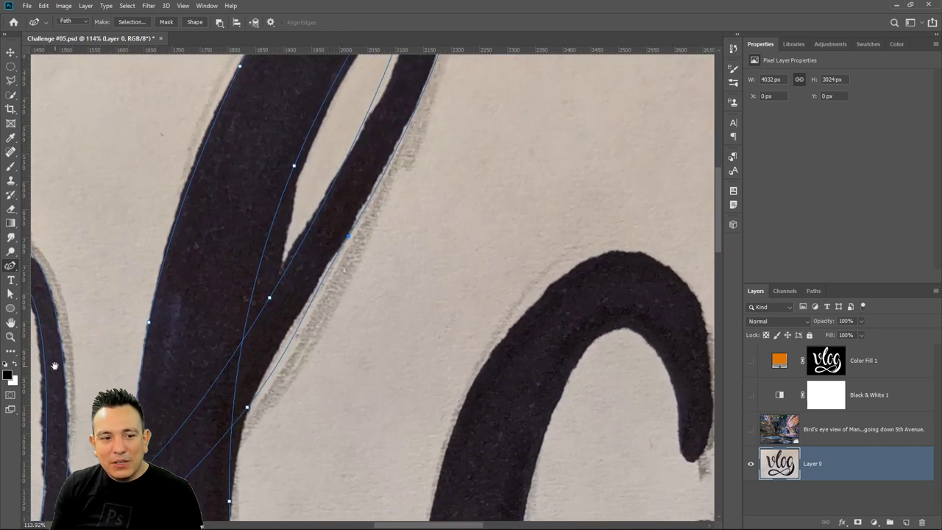
{"action": "double_click", "coordinate": [11, 322]}
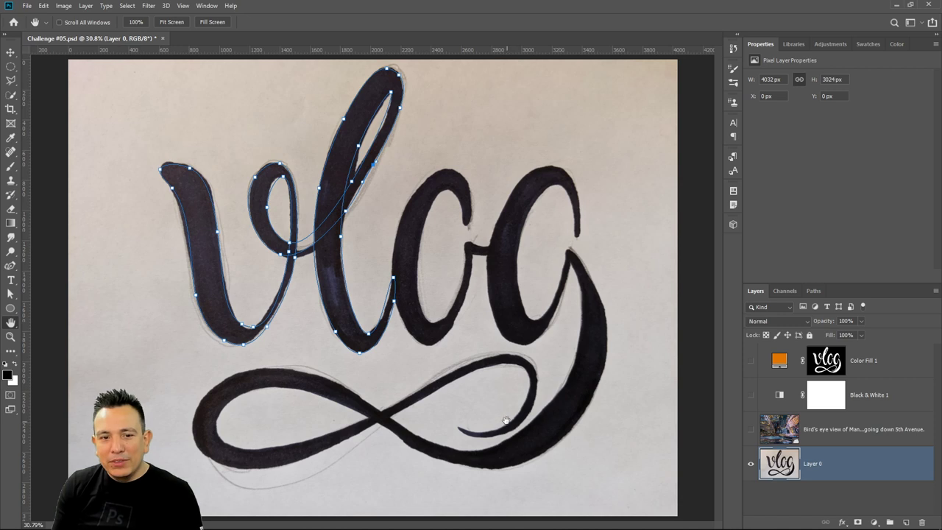
Reshape the segment leaving the v–l junction so it curves up inside the l's loop.
{"action": "left_click", "coordinate": [12, 266]}
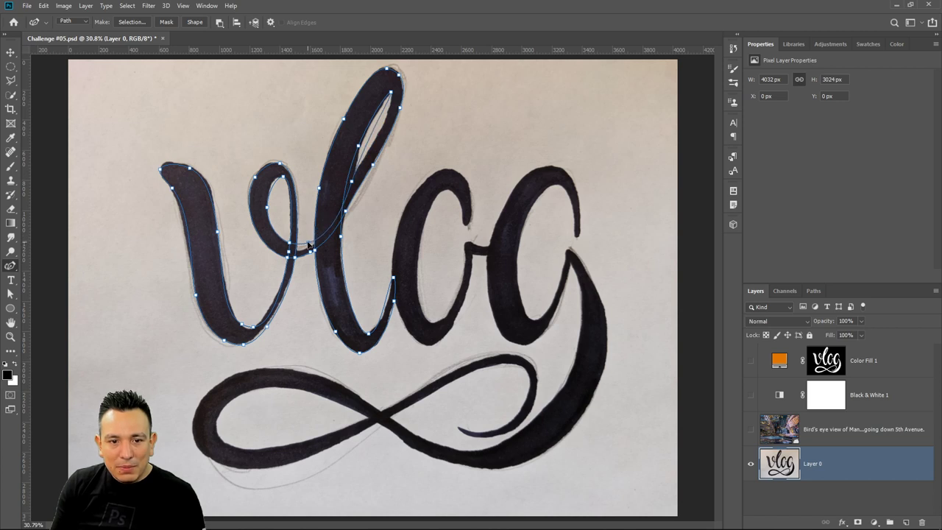
{"action": "left_click_drag", "start_coordinate": [308, 245], "coordinate": [298, 251]}
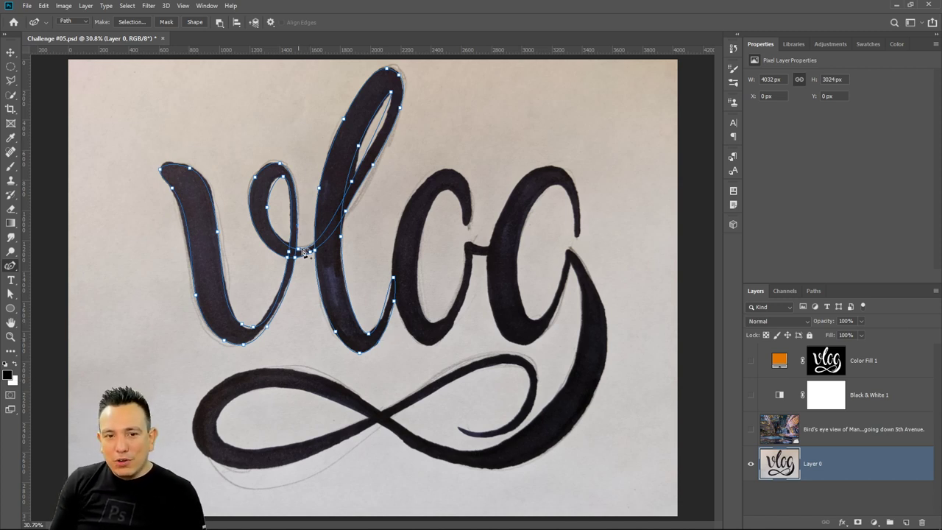
Hide the scanned lettering and add a black #000000 Solid Color fill layer from the path.
{"action": "left_click", "coordinate": [752, 464]}
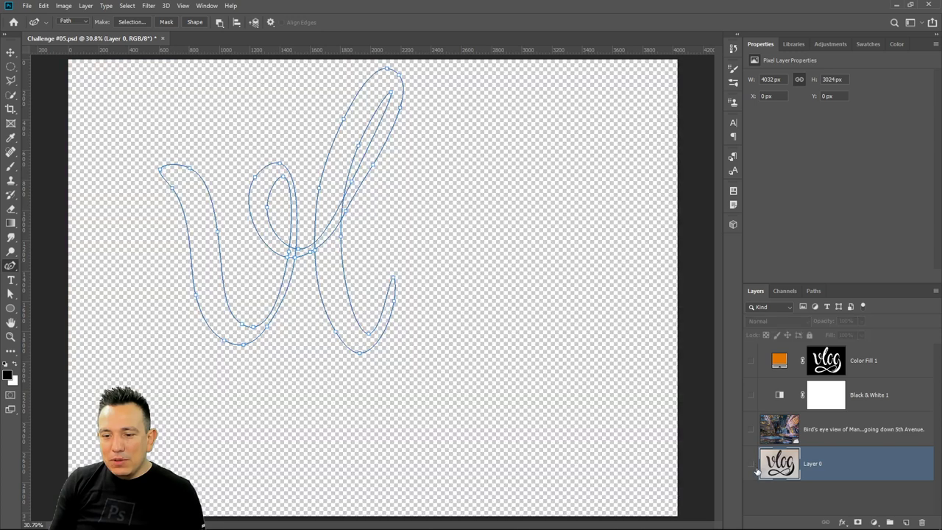
{"action": "left_click", "coordinate": [875, 522]}
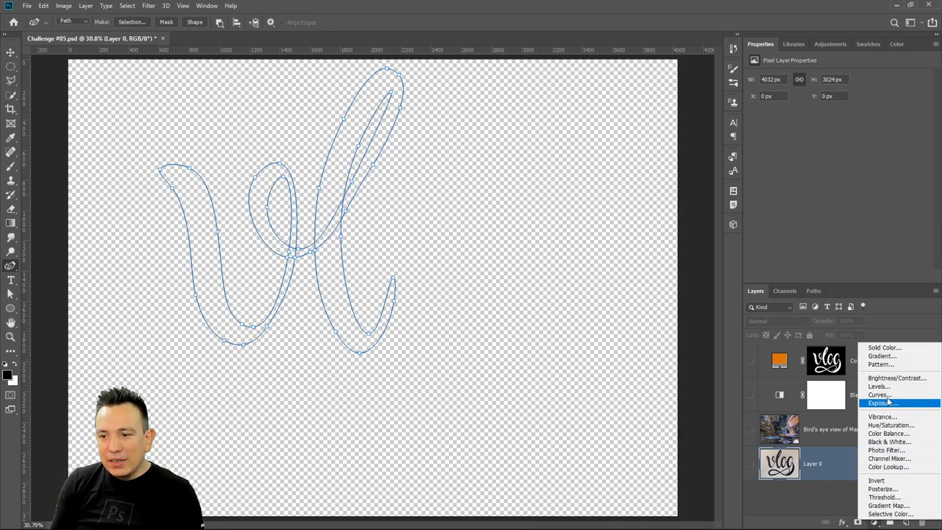
{"action": "left_click", "coordinate": [896, 351]}
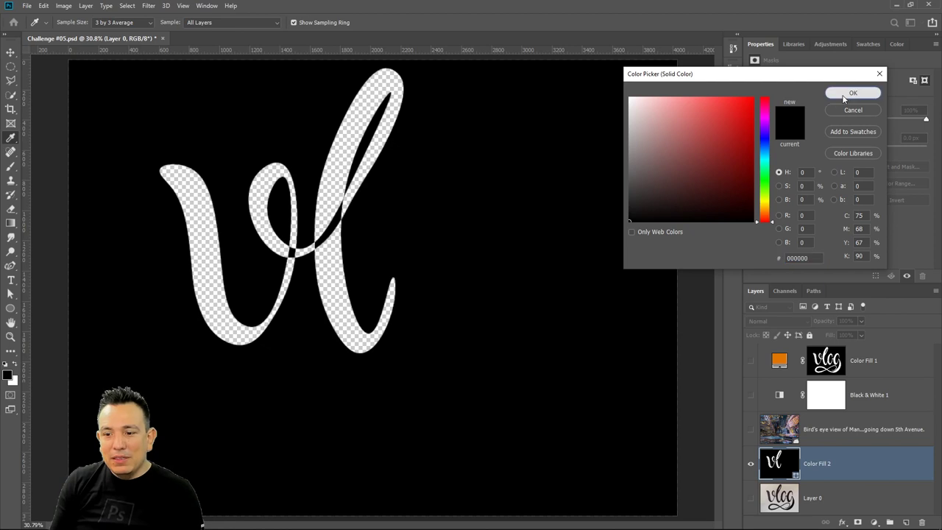
{"action": "left_click", "coordinate": [848, 92]}
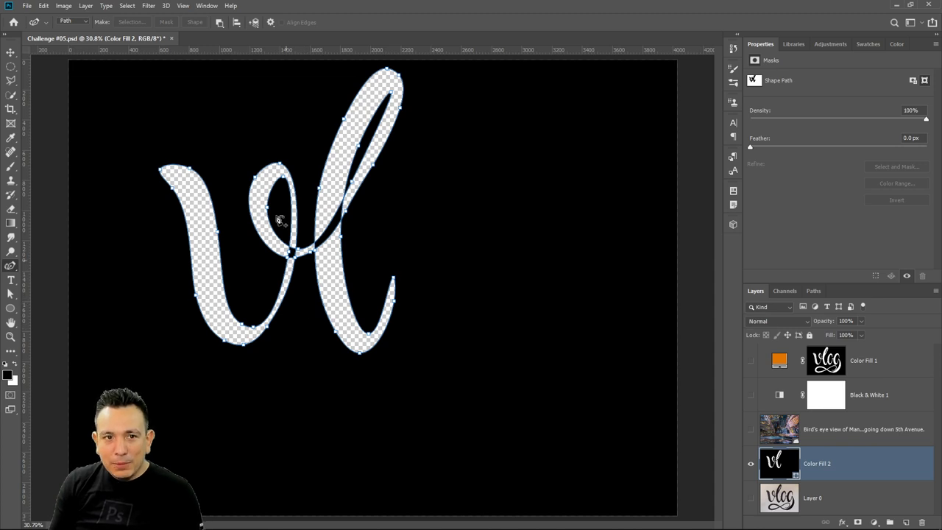
Set Path Operations to Combine Shapes so the v and l fill solid black, then zoom in.
{"action": "left_click", "coordinate": [219, 22]}
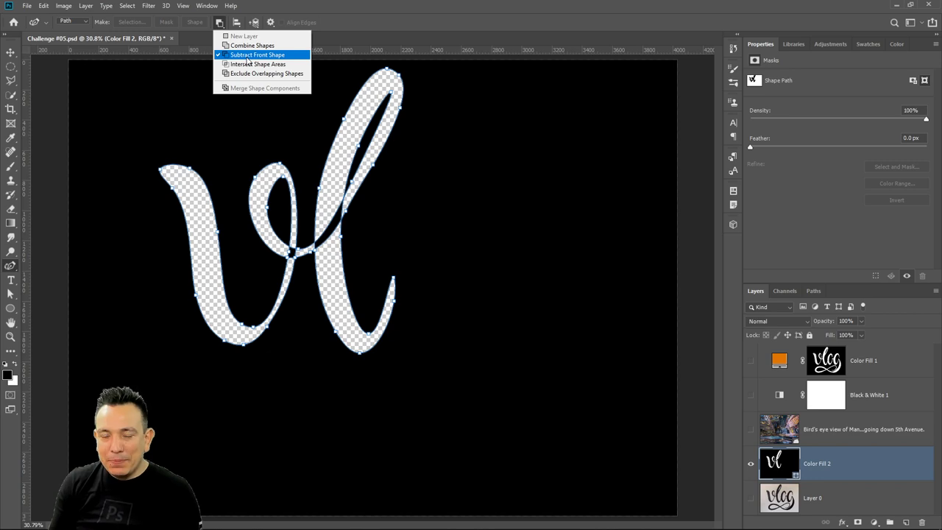
{"action": "left_click", "coordinate": [252, 46]}
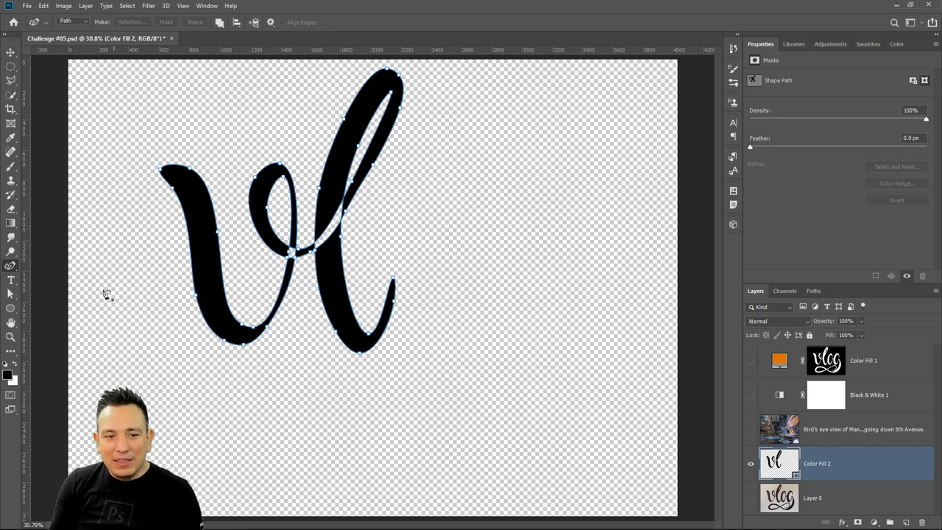
{"action": "left_click", "coordinate": [10, 336]}
{"action": "left_click_drag", "start_coordinate": [390, 216], "coordinate": [395, 273]}
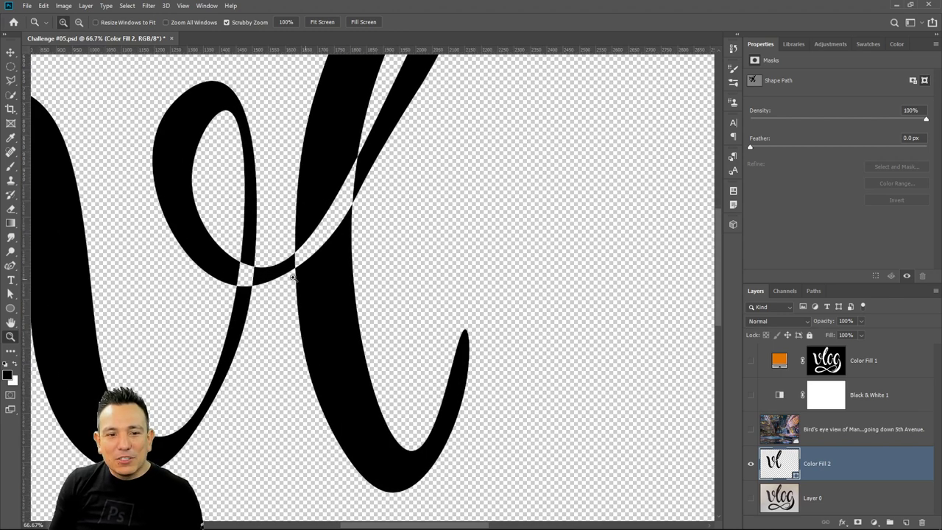
Drag the crossing anchor and try each Path Operation, settling on Combine Shapes.
{"action": "left_click", "coordinate": [10, 293]}
{"action": "mouse_move", "coordinate": [239, 274]}
{"action": "left_mouse_down"}
{"action": "mouse_move", "coordinate": [253, 289]}
{"action": "mouse_move", "coordinate": [237, 295]}
{"action": "mouse_move", "coordinate": [254, 278]}
{"action": "left_mouse_up"}
{"action": "left_click", "coordinate": [243, 277]}
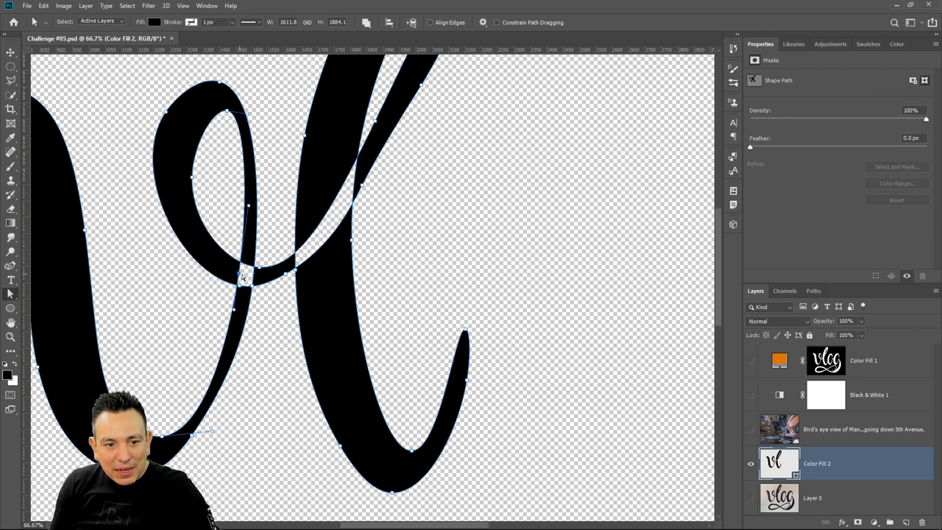
{"action": "left_click", "coordinate": [366, 24]}
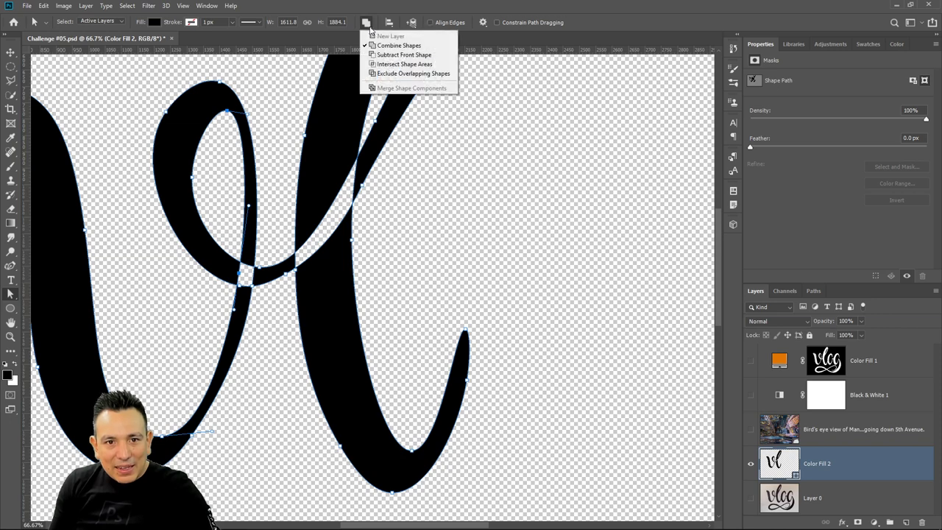
{"action": "left_click", "coordinate": [383, 74]}
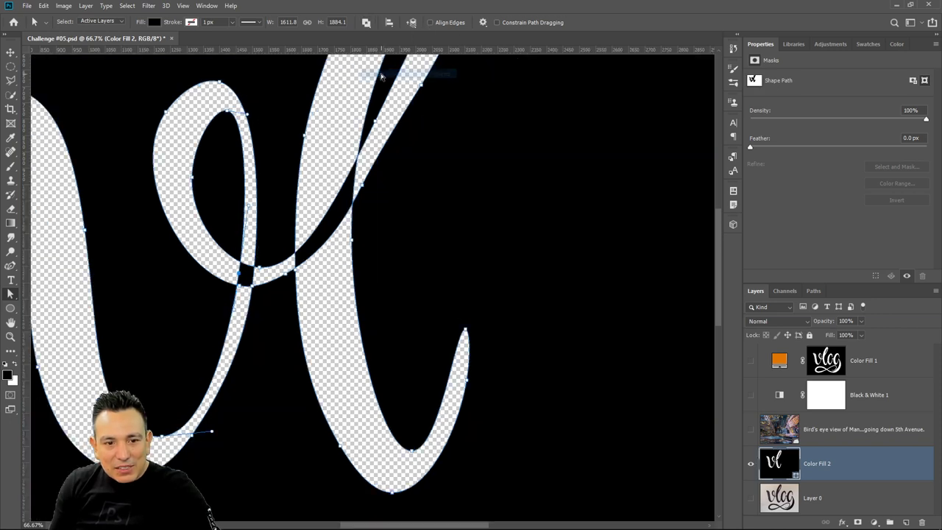
{"action": "left_click", "coordinate": [367, 23]}
{"action": "left_click", "coordinate": [390, 64]}
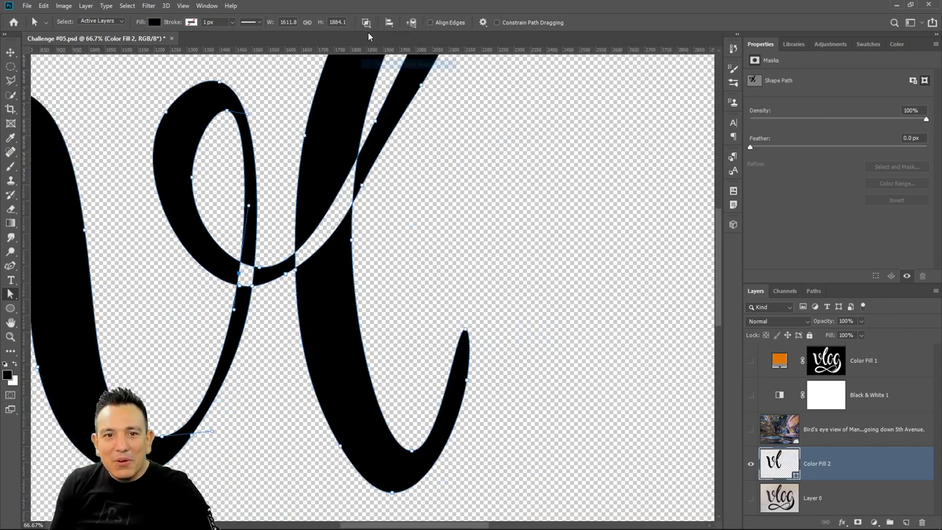
{"action": "left_click", "coordinate": [367, 23]}
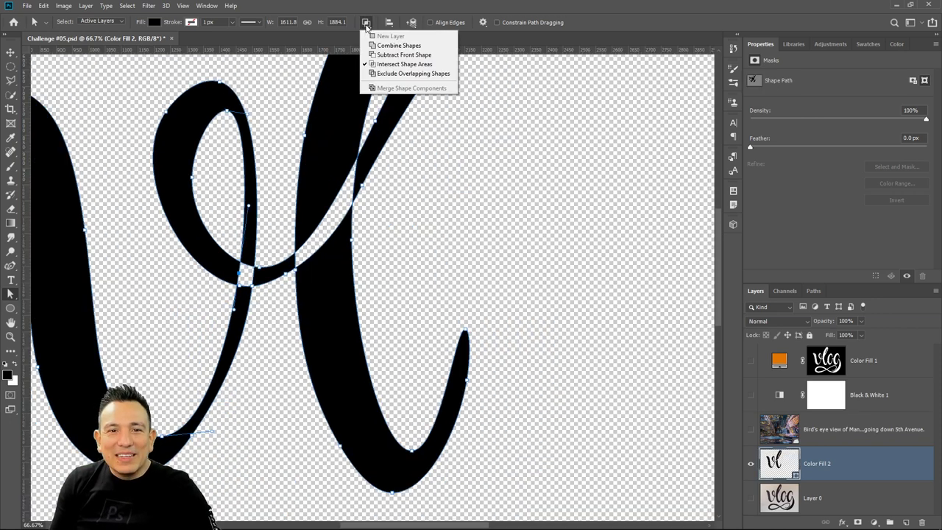
{"action": "left_click", "coordinate": [390, 55]}
{"action": "left_click", "coordinate": [367, 23]}
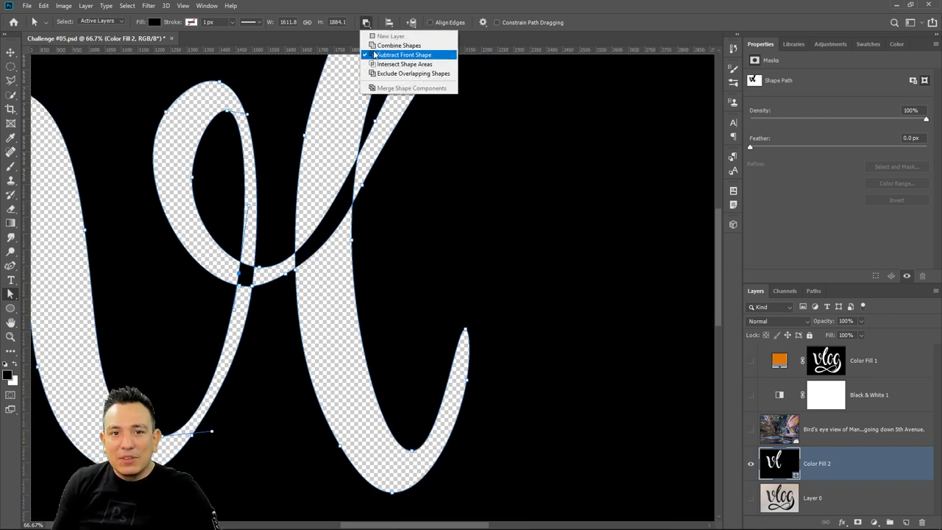
{"action": "left_click", "coordinate": [397, 46]}
Fit the lettering on screen and reshape the upper stroke's curve near the crossing.
{"action": "left_click", "coordinate": [277, 236]}
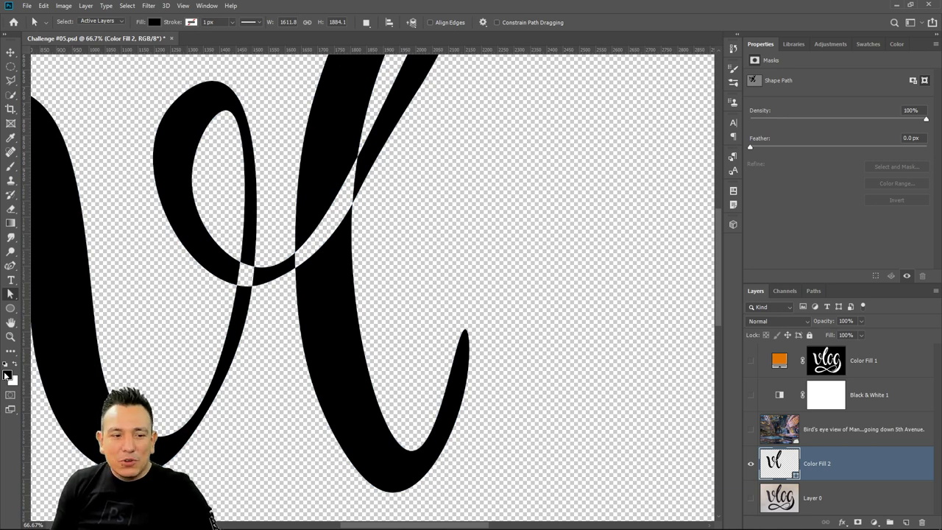
{"action": "left_click", "coordinate": [11, 323]}
{"action": "double_click", "coordinate": [11, 322]}
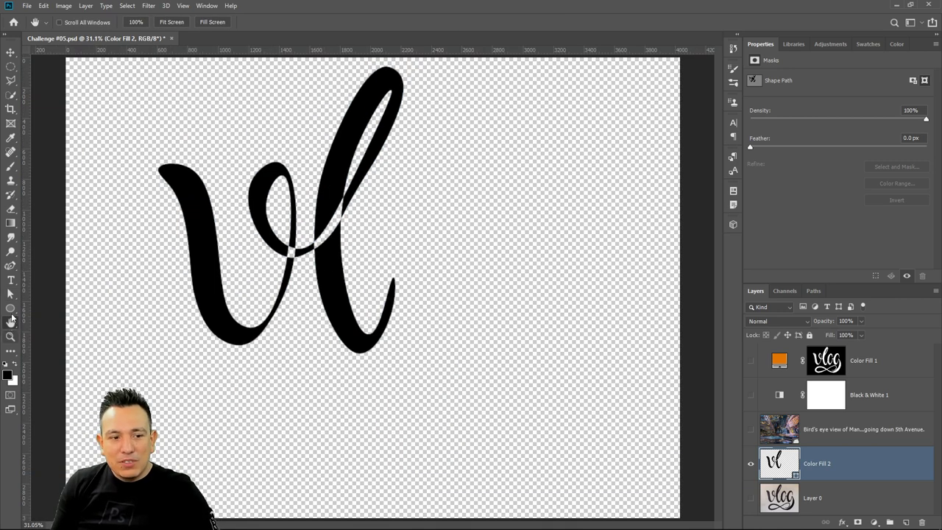
{"action": "left_click", "coordinate": [10, 294]}
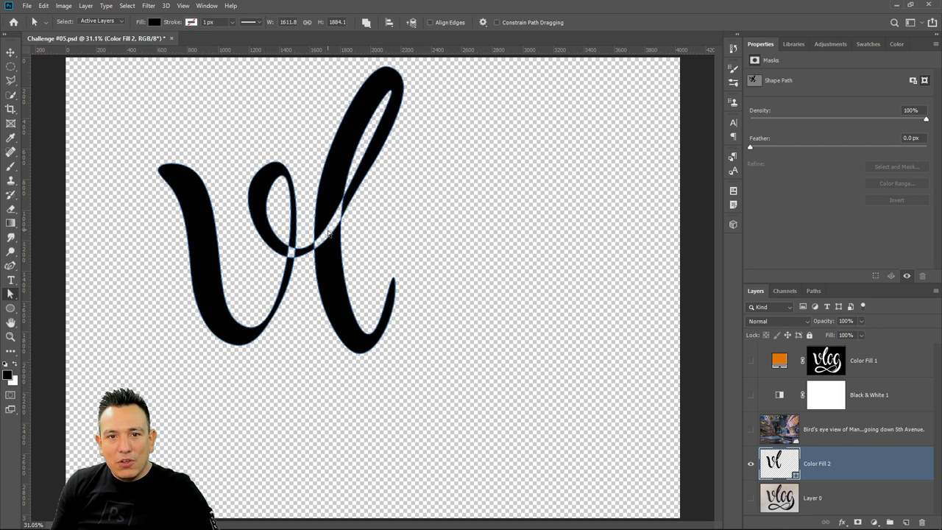
{"action": "left_click", "coordinate": [412, 22]}
{"action": "left_click", "coordinate": [324, 228]}
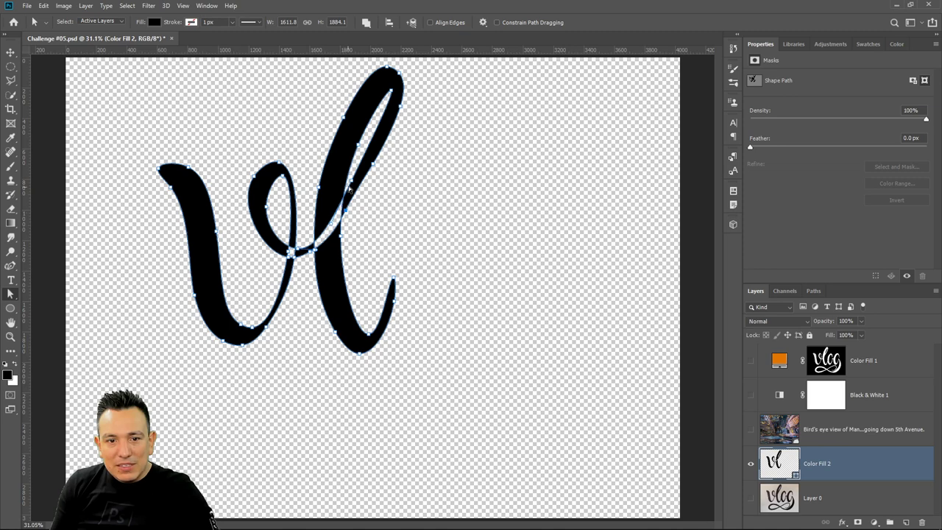
{"action": "scroll", "coordinate": [324, 233], "scroll_direction": "up", "scroll_amount": 5}
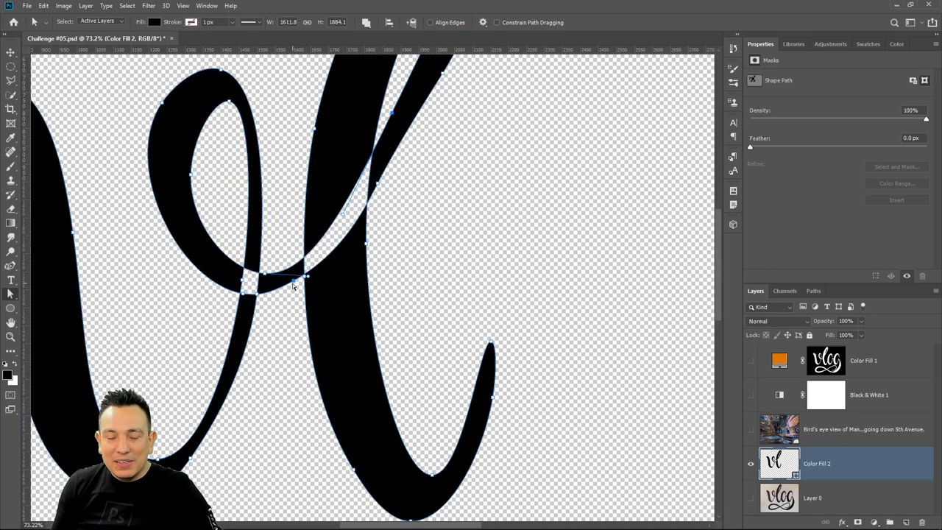
{"action": "scroll", "coordinate": [348, 262], "scroll_direction": "up", "scroll_amount": 1}
{"action": "scroll", "coordinate": [349, 263], "scroll_direction": "up", "scroll_amount": 1}
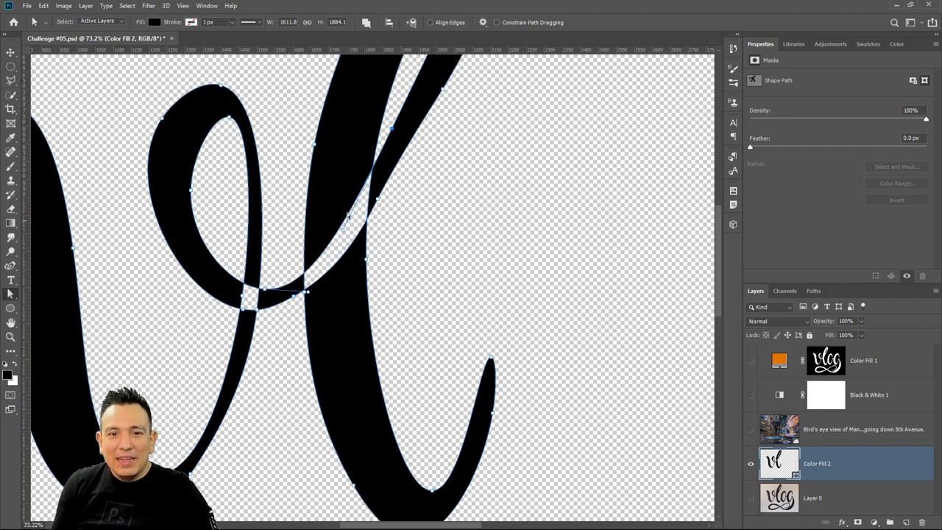
{"action": "mouse_move", "coordinate": [393, 131]}
{"action": "left_mouse_down"}
{"action": "mouse_move", "coordinate": [414, 82]}
{"action": "mouse_move", "coordinate": [410, 93]}
{"action": "left_mouse_up"}
Send the selected shape to the back, then try a Ctrl+J stroke copy and undo it.
{"action": "left_click", "coordinate": [411, 22]}
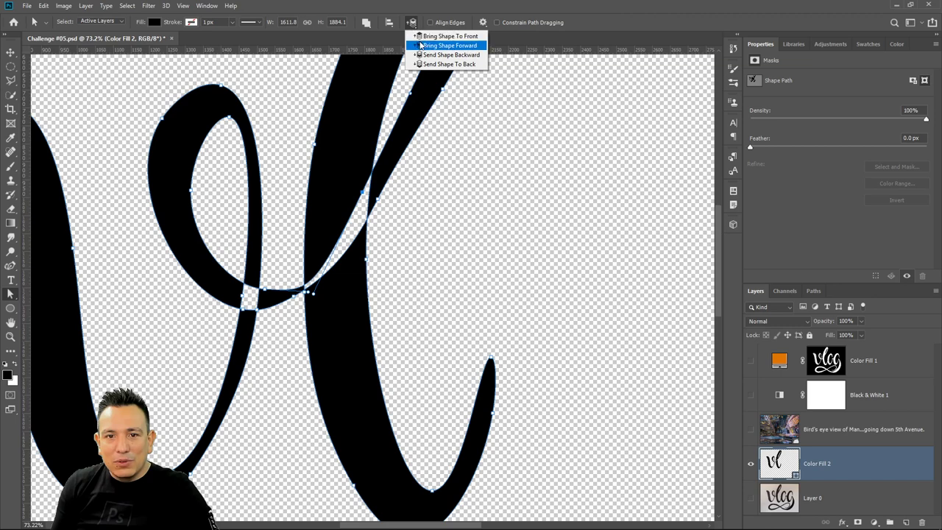
{"action": "left_click", "coordinate": [420, 35]}
{"action": "left_click", "coordinate": [412, 22]}
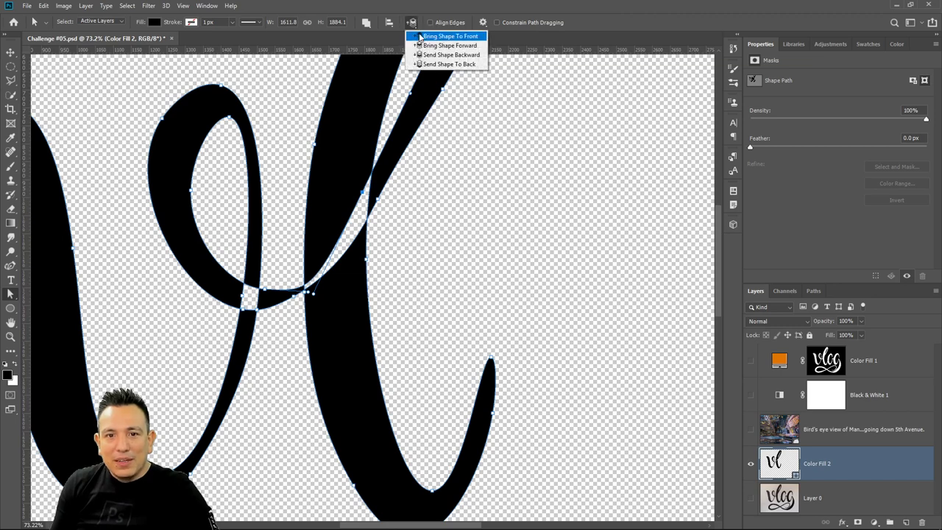
{"action": "left_click", "coordinate": [427, 64]}
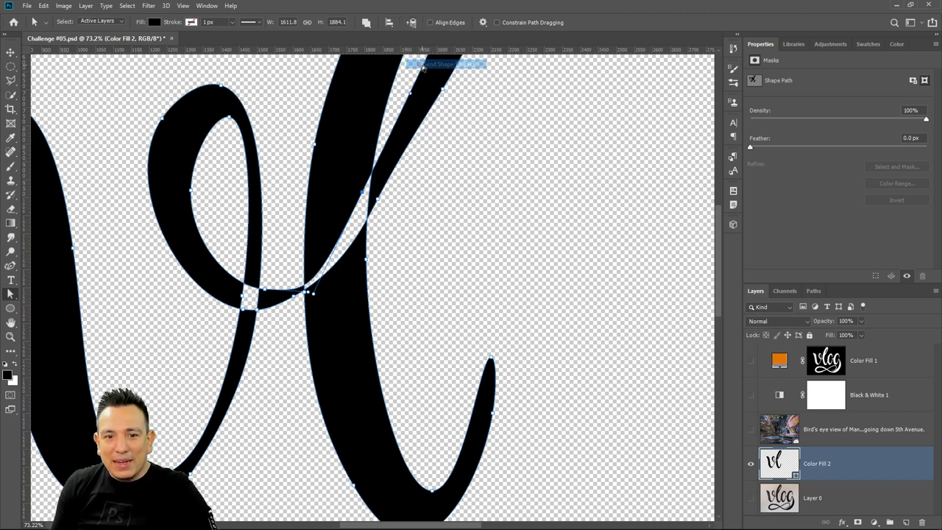
{"action": "left_click", "coordinate": [492, 256]}
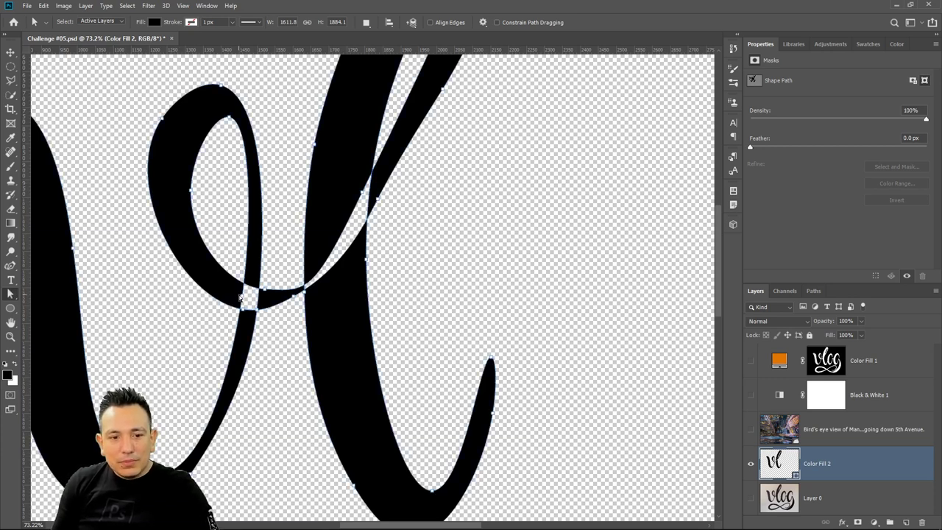
{"action": "left_click", "coordinate": [244, 297]}
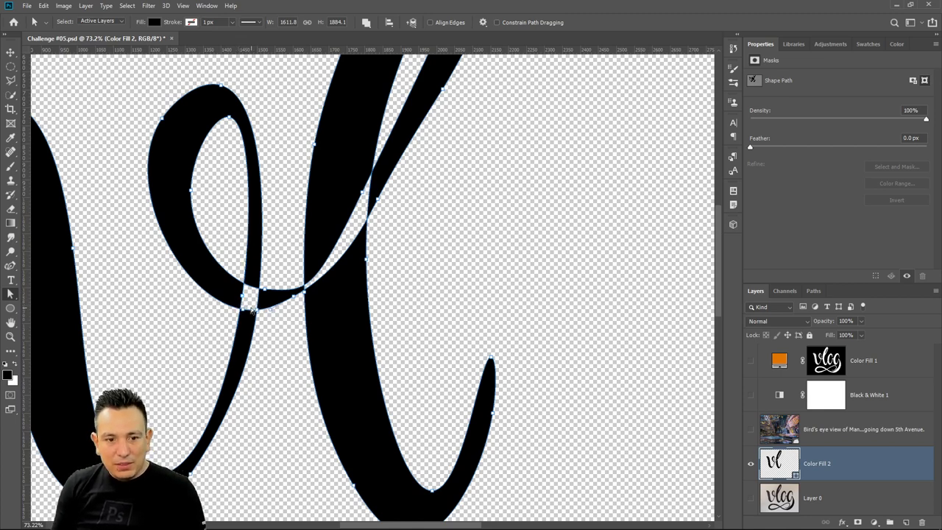
{"action": "left_click", "coordinate": [243, 296]}
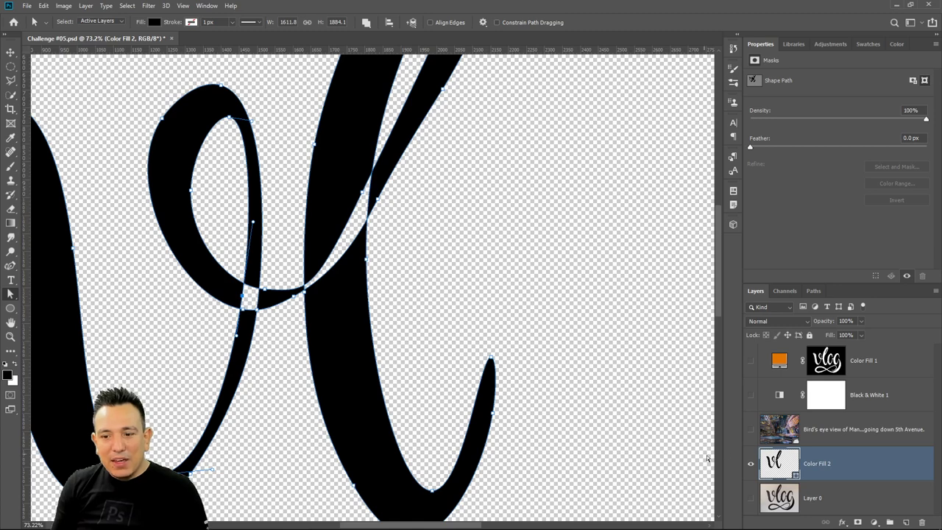
{"action": "key", "text": "ctrl+j"}
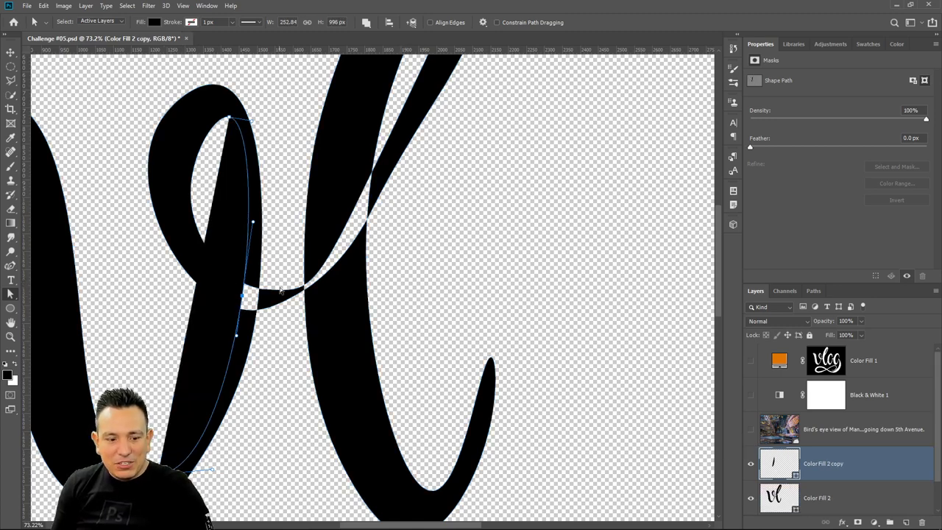
{"action": "key", "text": "ctrl+z"}
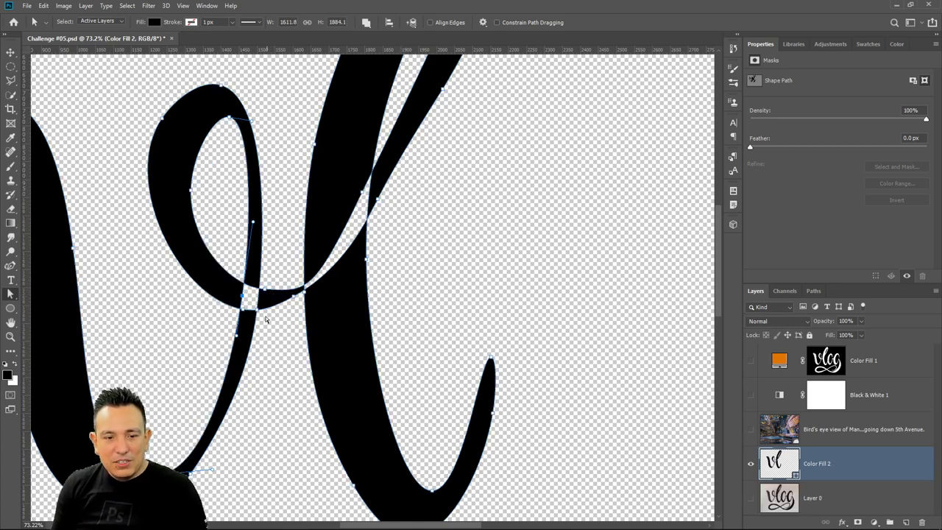
{"action": "left_click", "coordinate": [10, 337]}
Zoom to 100% on the crossing, straighten the tall stroke's left edge, then zoom back out.
{"action": "right_click", "coordinate": [365, 228]}
{"action": "left_click", "coordinate": [370, 231]}
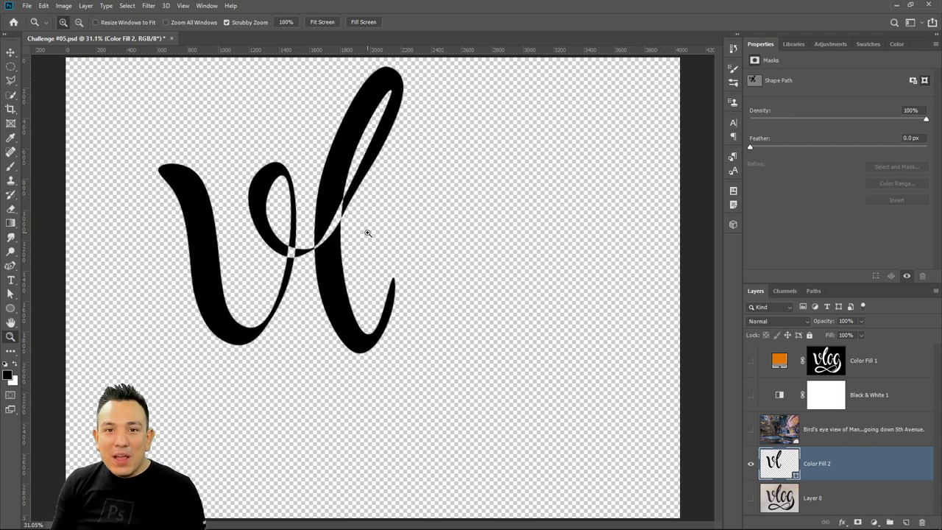
{"action": "left_click", "coordinate": [314, 227]}
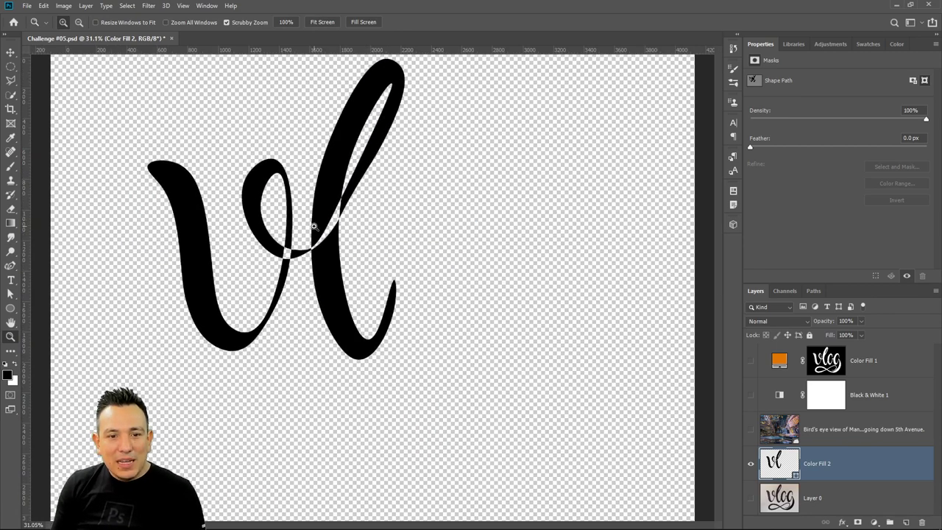
{"action": "left_click_drag", "start_coordinate": [314, 226], "coordinate": [333, 216]}
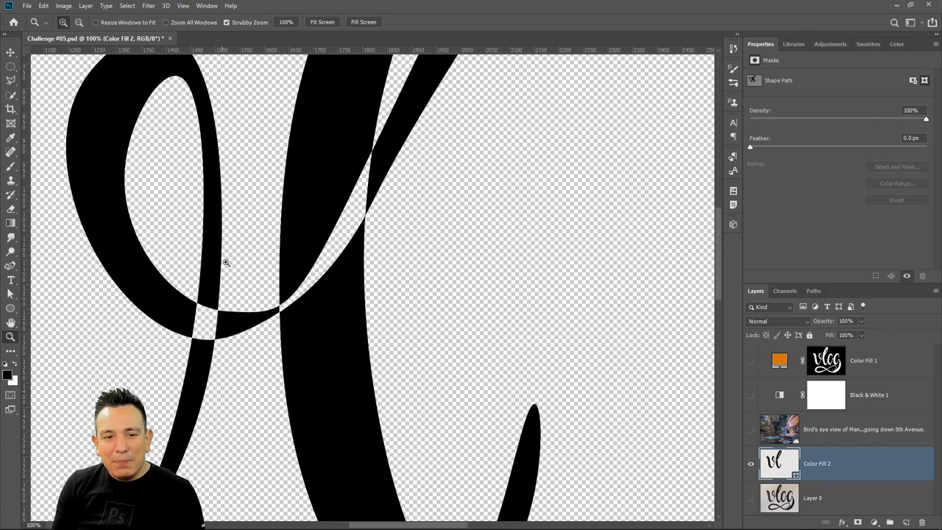
{"action": "left_click", "coordinate": [10, 293]}
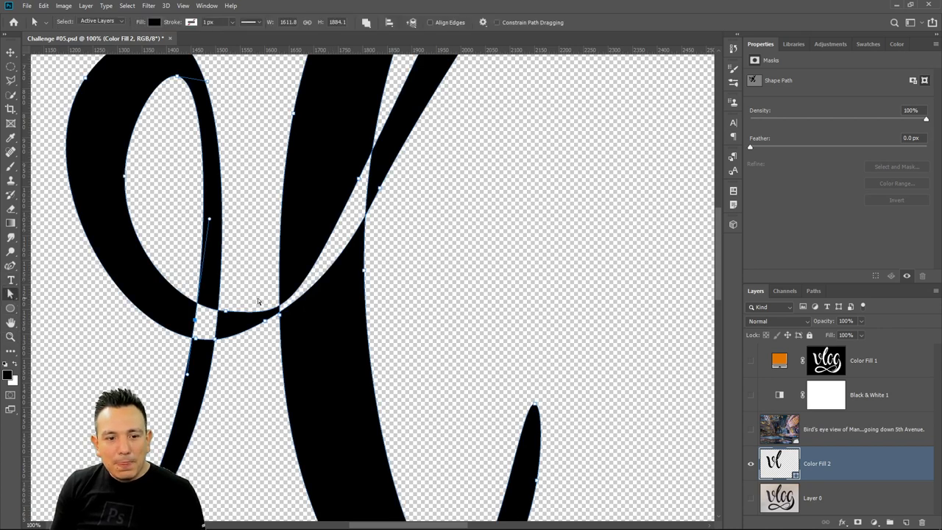
{"action": "mouse_move", "coordinate": [287, 311]}
{"action": "left_mouse_down"}
{"action": "mouse_move", "coordinate": [286, 348]}
{"action": "mouse_move", "coordinate": [283, 324]}
{"action": "left_mouse_up"}
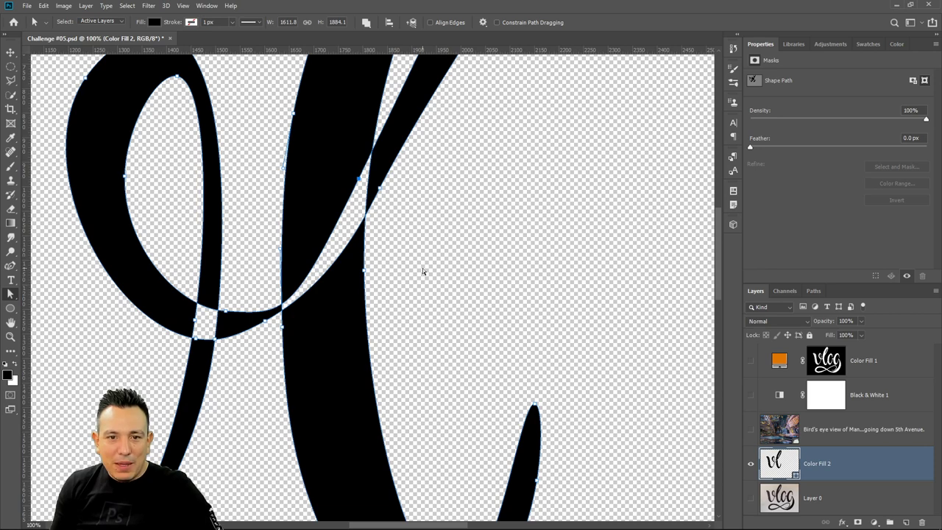
{"action": "scroll", "coordinate": [420, 269], "scroll_direction": "down", "scroll_amount": 6}
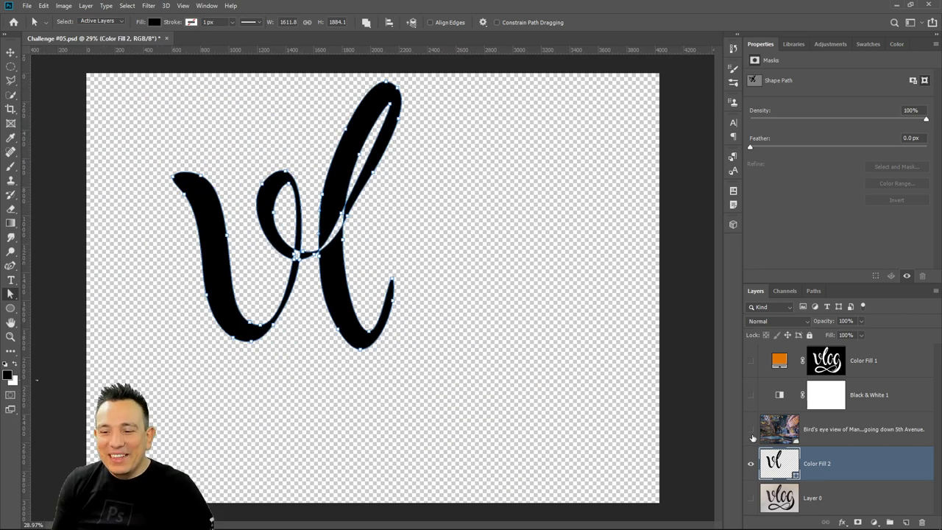
Show Layer 0 and the city photo, and move Color Fill 2 above the photo layer.
{"action": "left_click", "coordinate": [751, 466]}
{"action": "left_click", "coordinate": [751, 498]}
{"action": "left_click", "coordinate": [751, 430]}
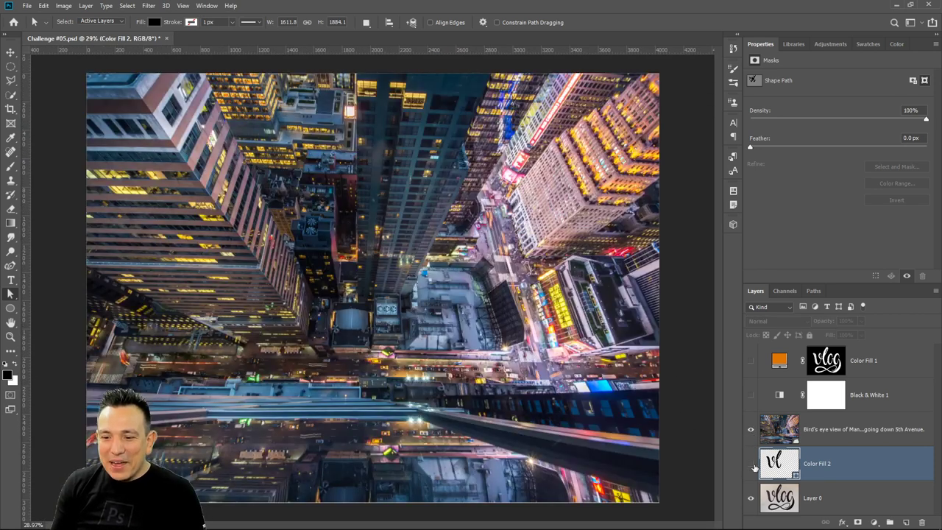
{"action": "left_click", "coordinate": [750, 463]}
{"action": "left_click_drag", "start_coordinate": [777, 470], "coordinate": [778, 412]}
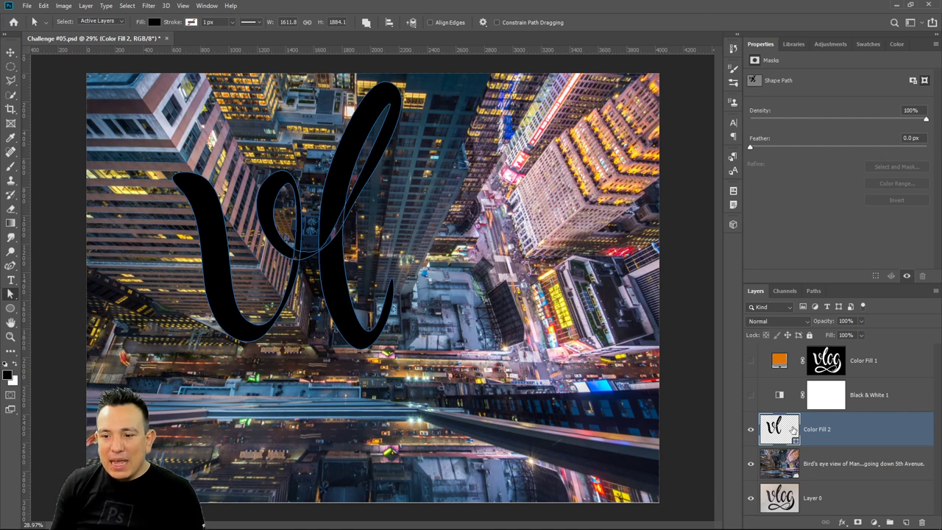
In Color Fill 2's Color Picker, settle on bright red #ff0c0c and confirm.
{"action": "double_click", "coordinate": [784, 435]}
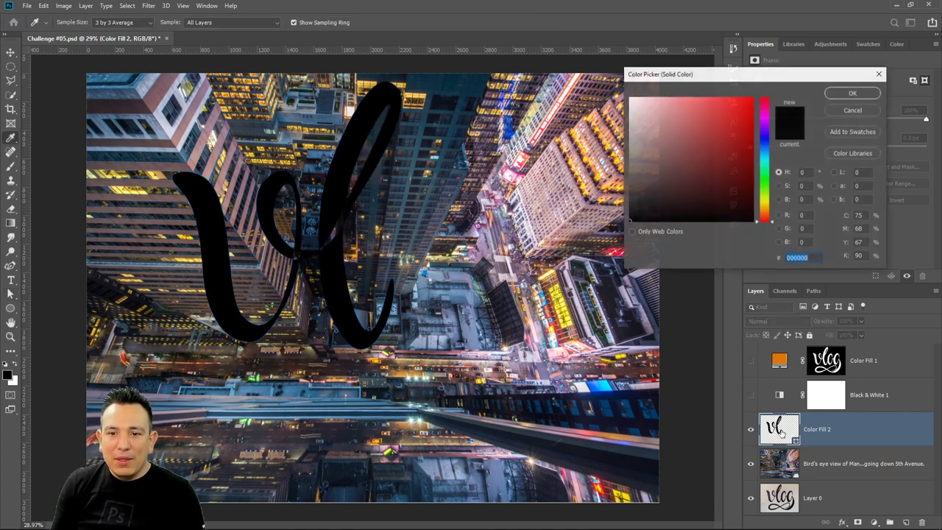
{"action": "left_click", "coordinate": [712, 151]}
{"action": "left_click", "coordinate": [709, 113]}
{"action": "left_click", "coordinate": [734, 141]}
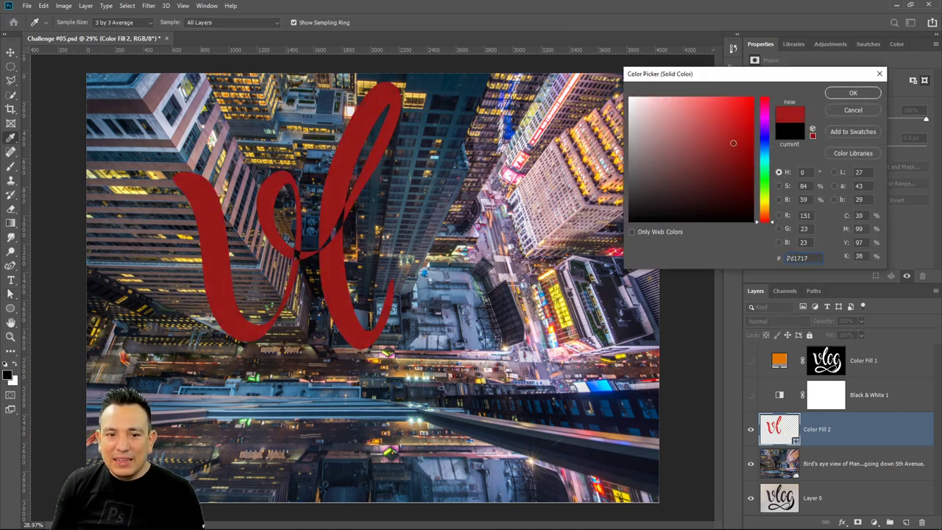
{"action": "left_click", "coordinate": [766, 175]}
{"action": "left_click", "coordinate": [752, 139]}
{"action": "left_click", "coordinate": [765, 138]}
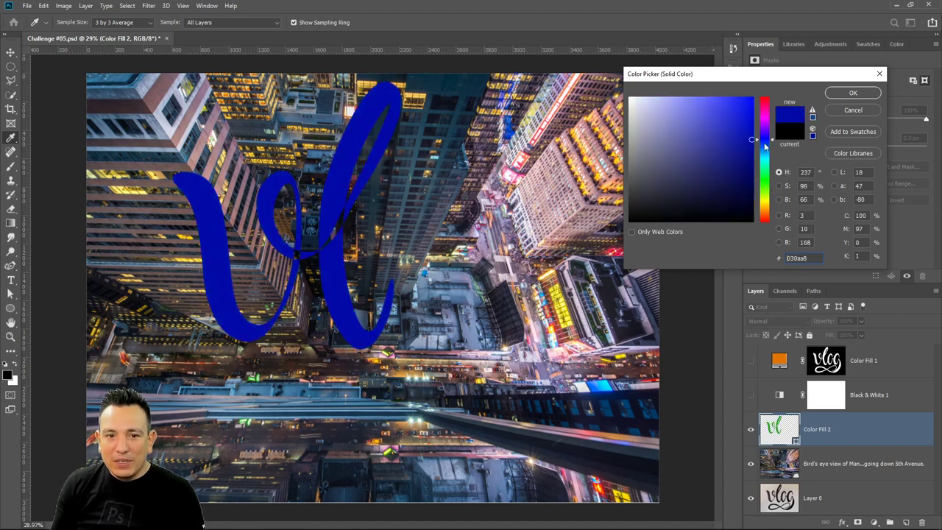
{"action": "left_click", "coordinate": [766, 99]}
{"action": "left_click", "coordinate": [726, 128]}
{"action": "left_click_drag", "start_coordinate": [725, 128], "coordinate": [751, 98]}
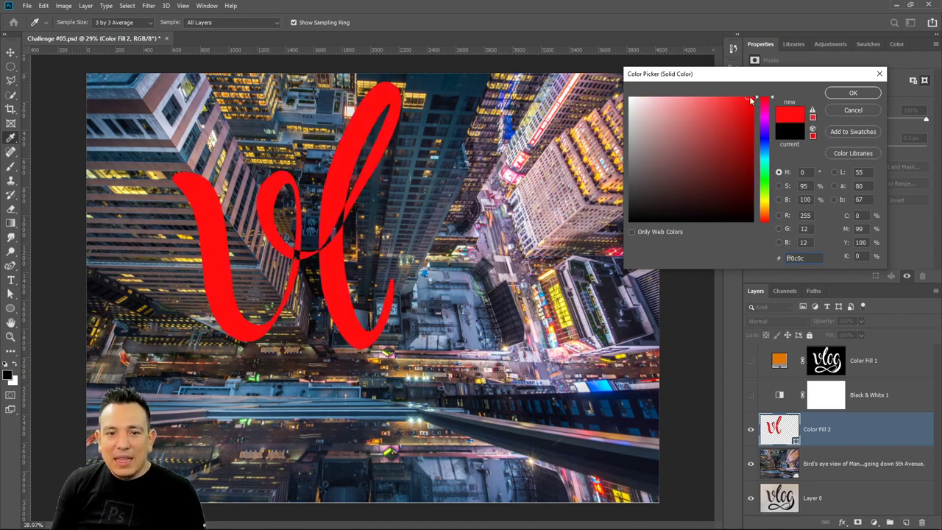
{"action": "left_click", "coordinate": [838, 92]}
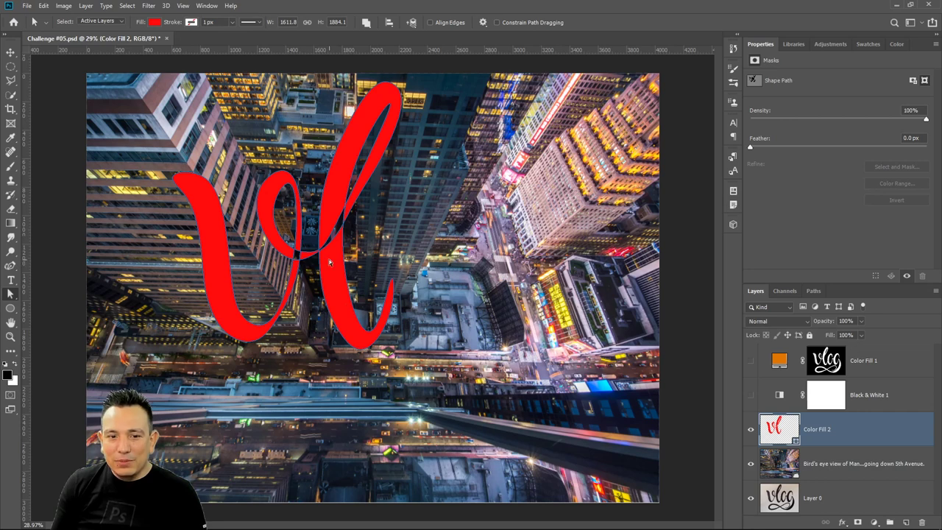
Select the vl lettering's path and delete the anchor where the loop's strokes cross with the Pen Tool.
{"action": "left_click", "coordinate": [302, 262]}
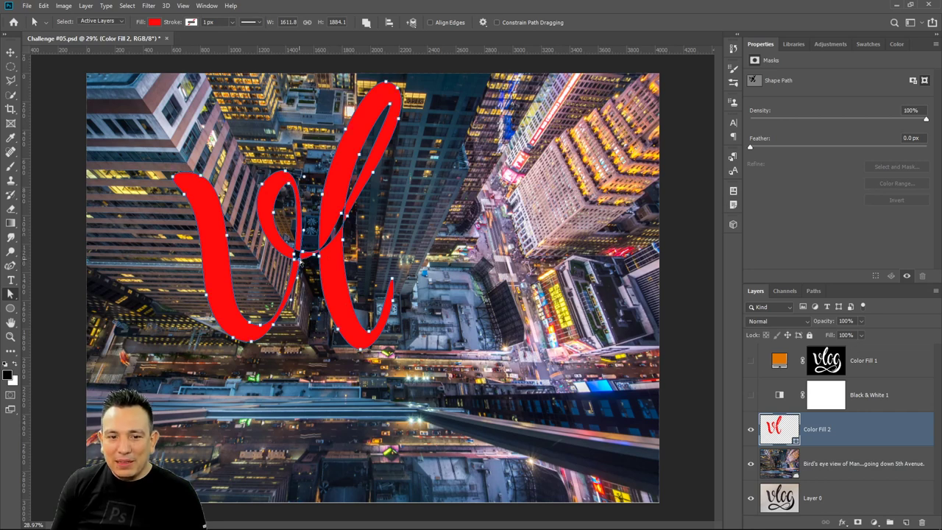
{"action": "left_click", "coordinate": [335, 280]}
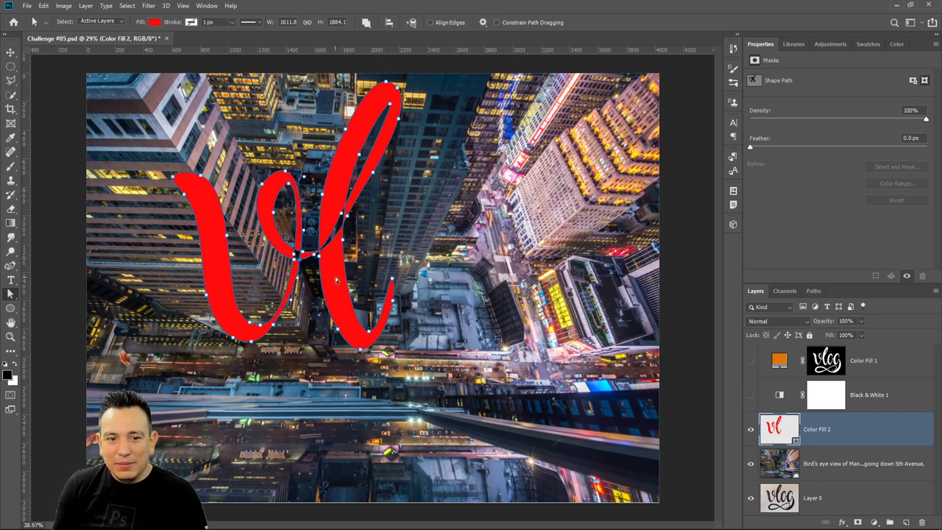
{"action": "left_click", "coordinate": [9, 298]}
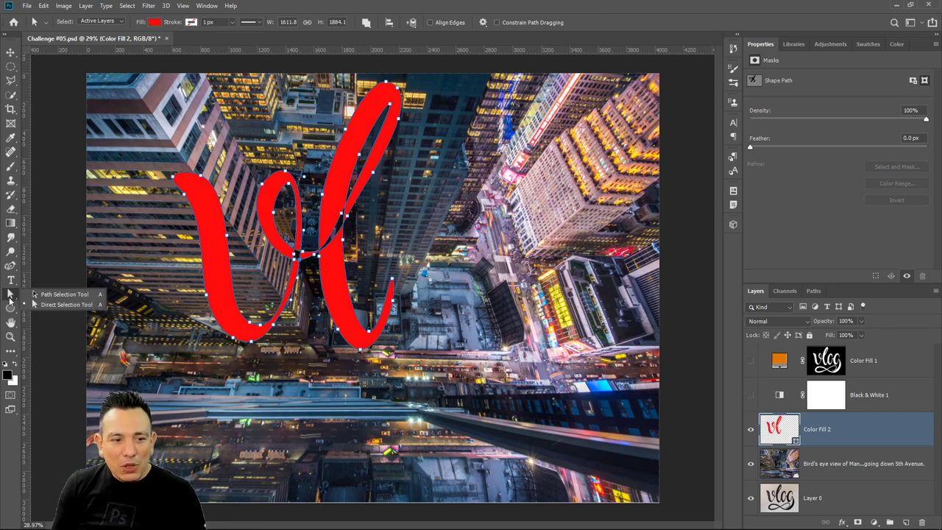
{"action": "left_click", "coordinate": [10, 266]}
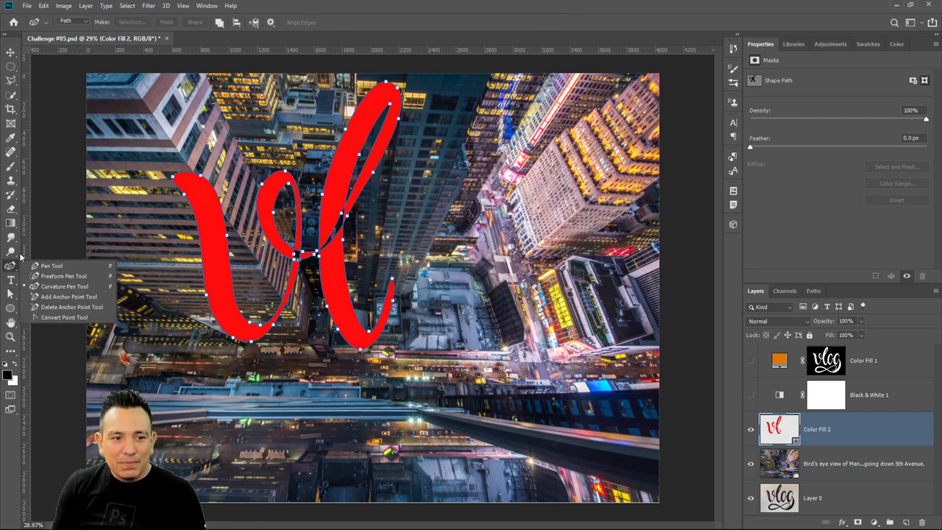
{"action": "left_click", "coordinate": [59, 287]}
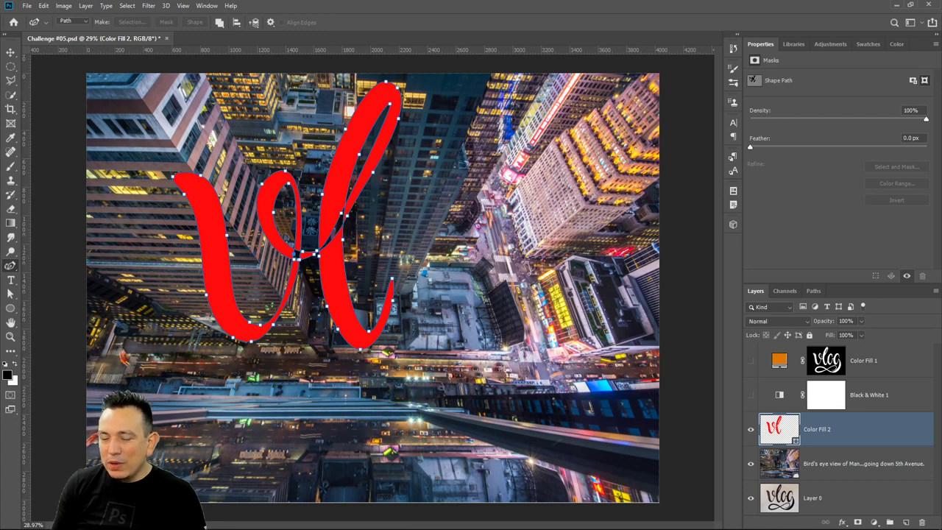
{"action": "right_click", "coordinate": [10, 266]}
{"action": "left_click", "coordinate": [43, 272]}
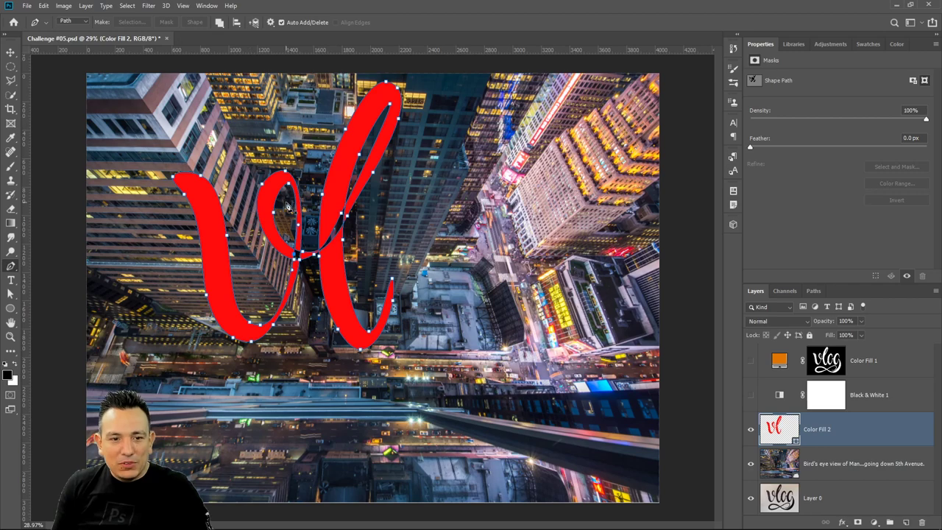
{"action": "scroll", "coordinate": [284, 219], "scroll_direction": "up", "scroll_amount": 1}
{"action": "scroll", "coordinate": [283, 226], "scroll_direction": "up", "scroll_amount": 3}
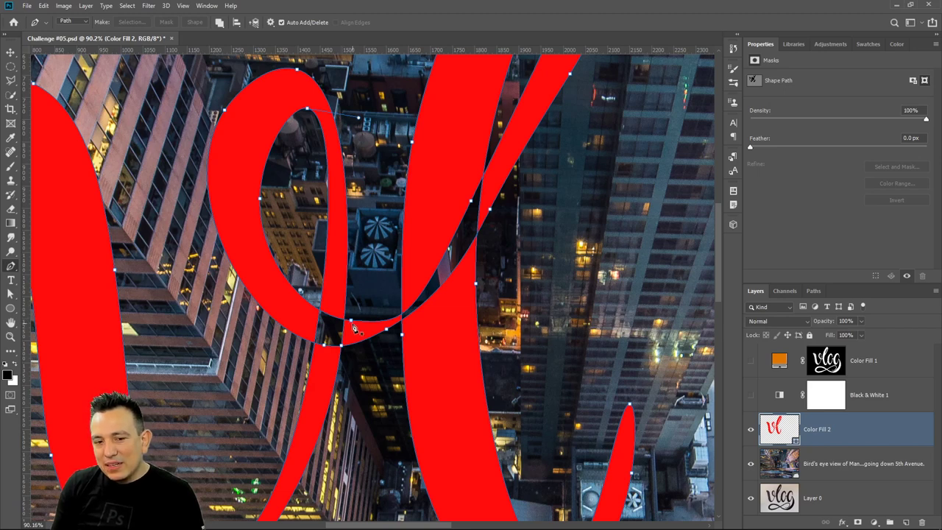
{"action": "left_click", "coordinate": [352, 325]}
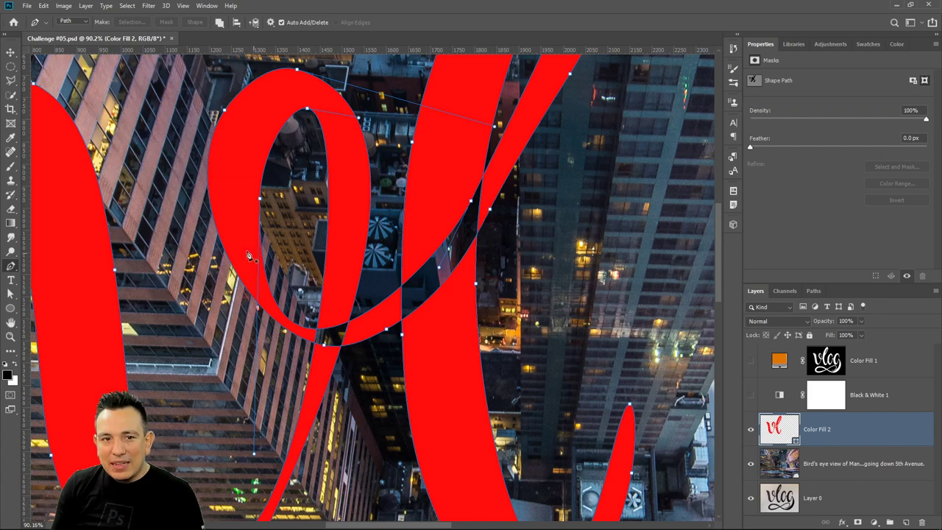
Select the inner loop's top segment with the Direct Selection Tool.
{"action": "left_click", "coordinate": [14, 266]}
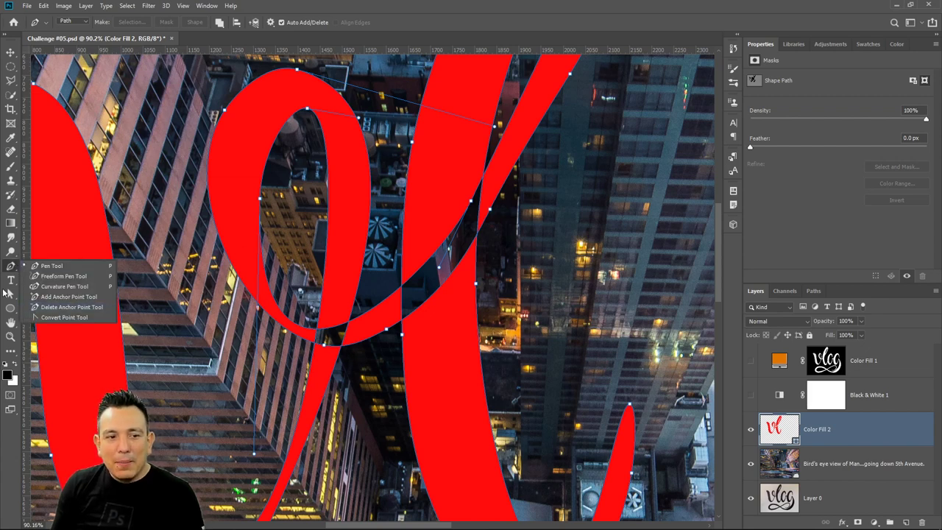
{"action": "left_click", "coordinate": [10, 294]}
{"action": "left_click", "coordinate": [73, 304]}
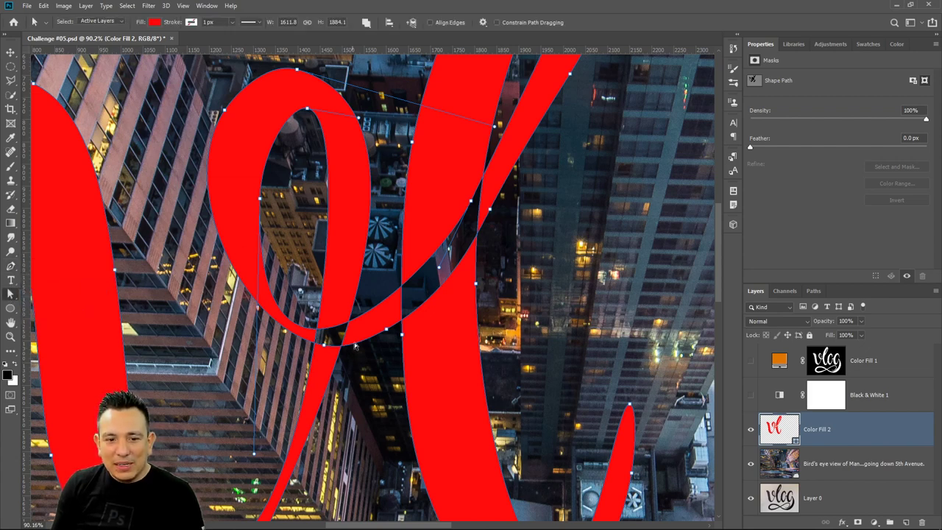
{"action": "left_click", "coordinate": [310, 112]}
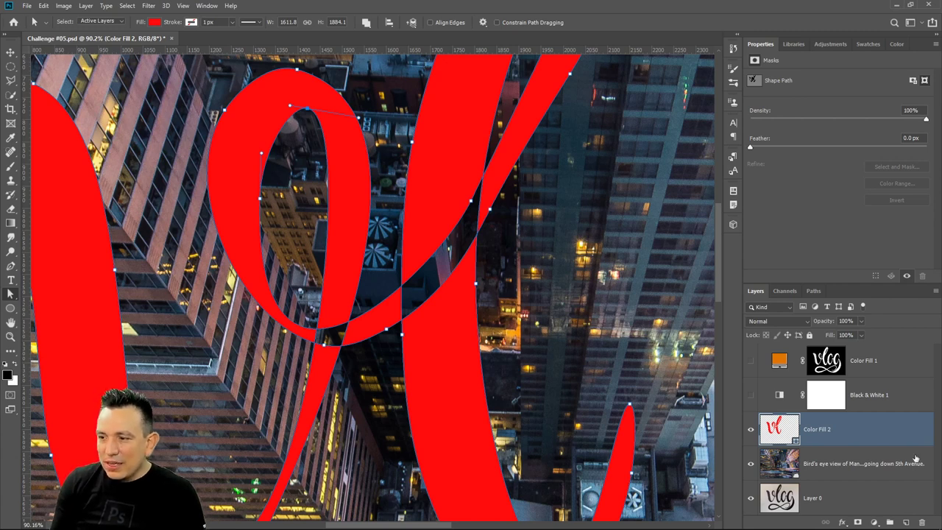
Fit the image on screen and compare the red vl shape against the orange vlog lettering.
{"action": "double_click", "coordinate": [10, 323]}
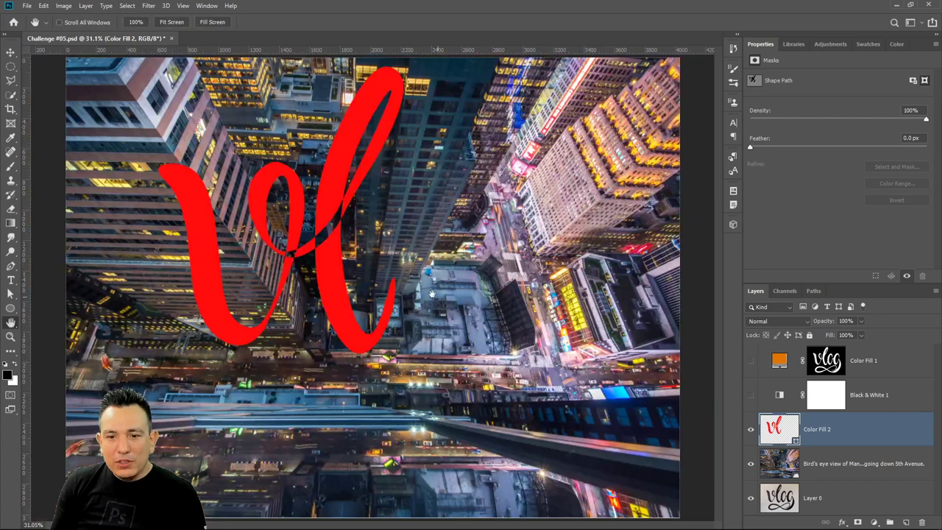
{"action": "left_click", "coordinate": [751, 436]}
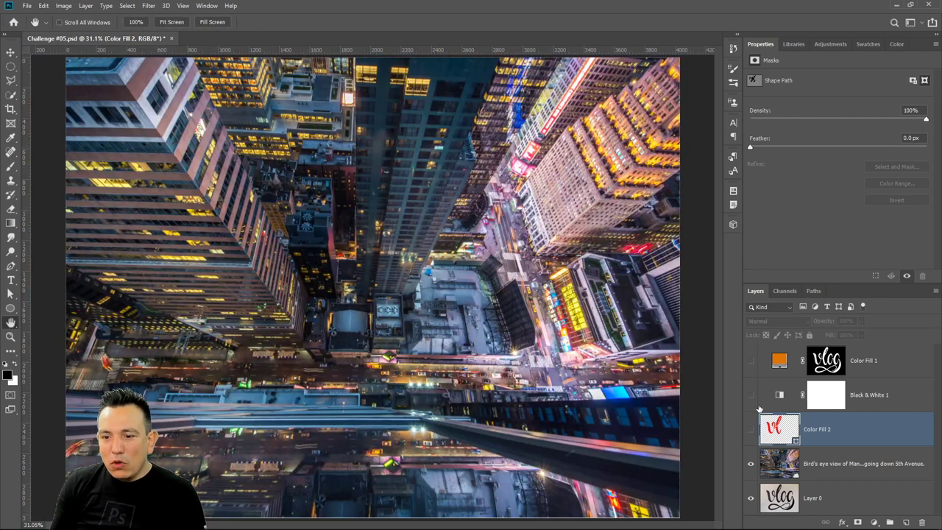
{"action": "left_click", "coordinate": [751, 360]}
{"action": "left_click", "coordinate": [823, 365]}
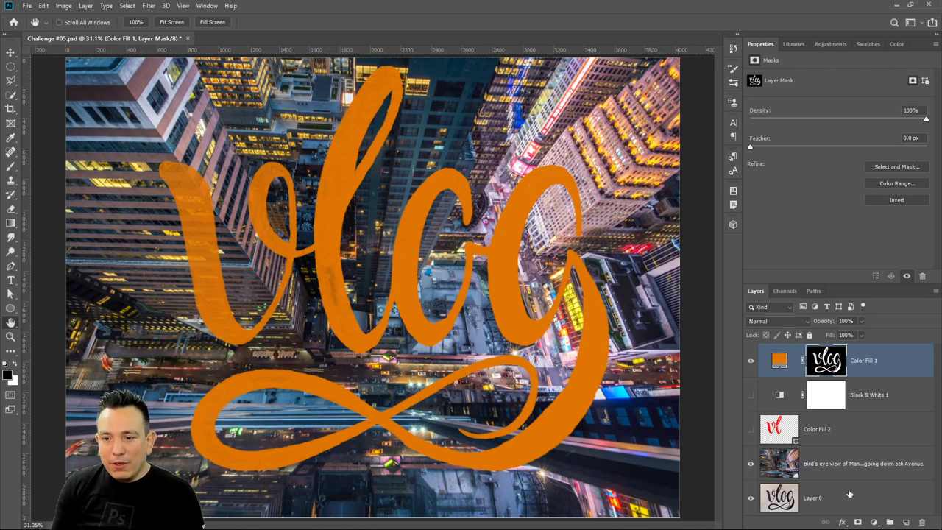
{"action": "left_click", "coordinate": [751, 430]}
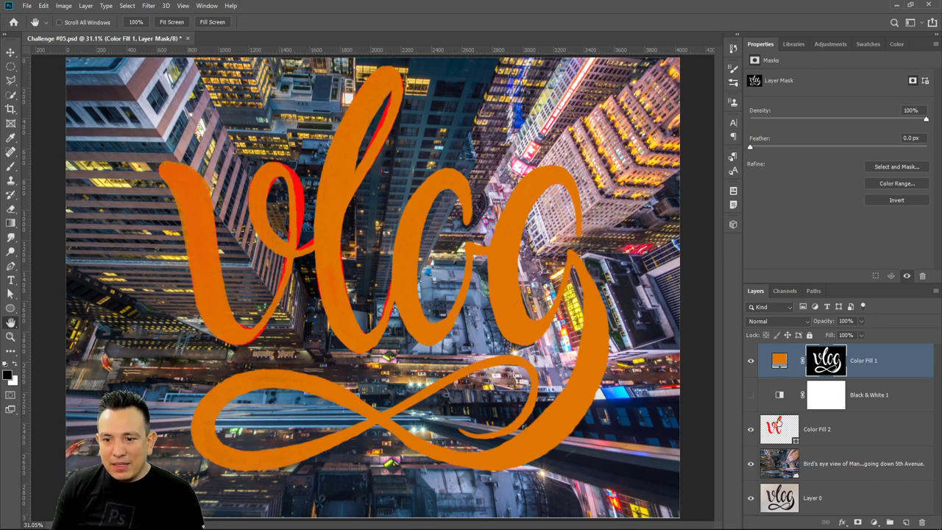
{"action": "left_click", "coordinate": [751, 430]}
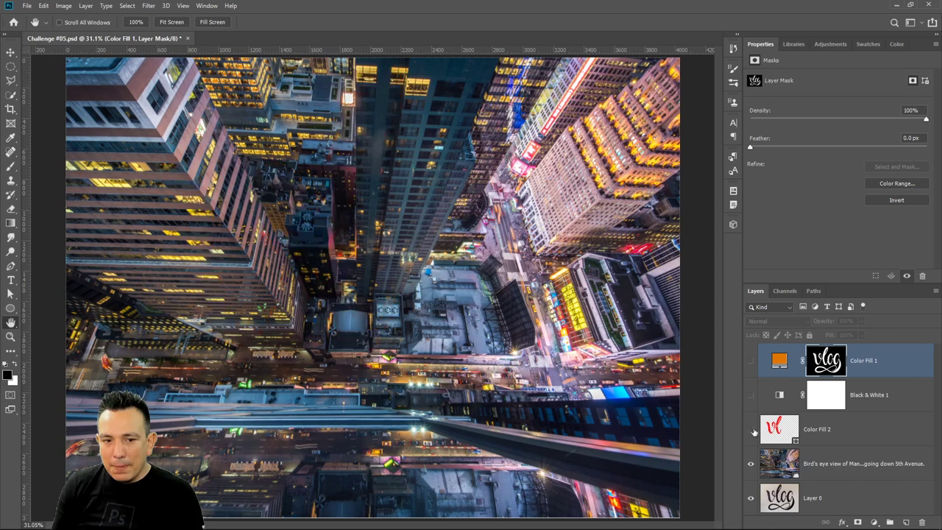
{"action": "left_click", "coordinate": [751, 430]}
{"action": "left_click", "coordinate": [752, 430]}
{"action": "left_click", "coordinate": [751, 430]}
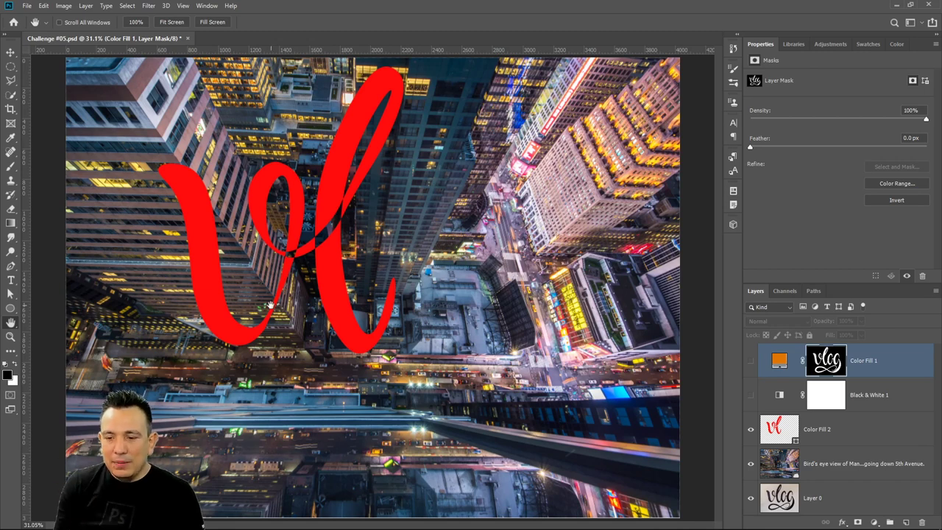
Move Color Fill 2 above Black & White 1, then show the greyscale photo and vlog lettering.
{"action": "left_click_drag", "start_coordinate": [780, 428], "coordinate": [774, 378]}
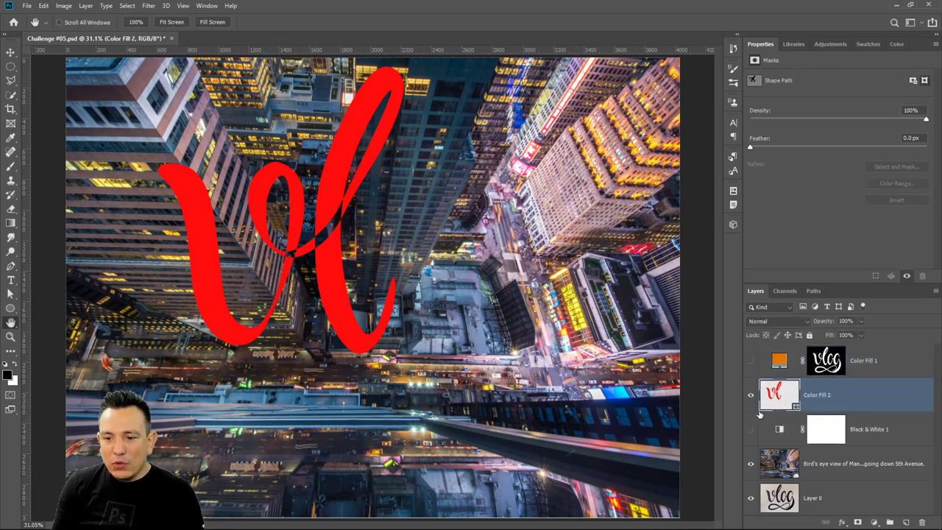
{"action": "left_click", "coordinate": [751, 429]}
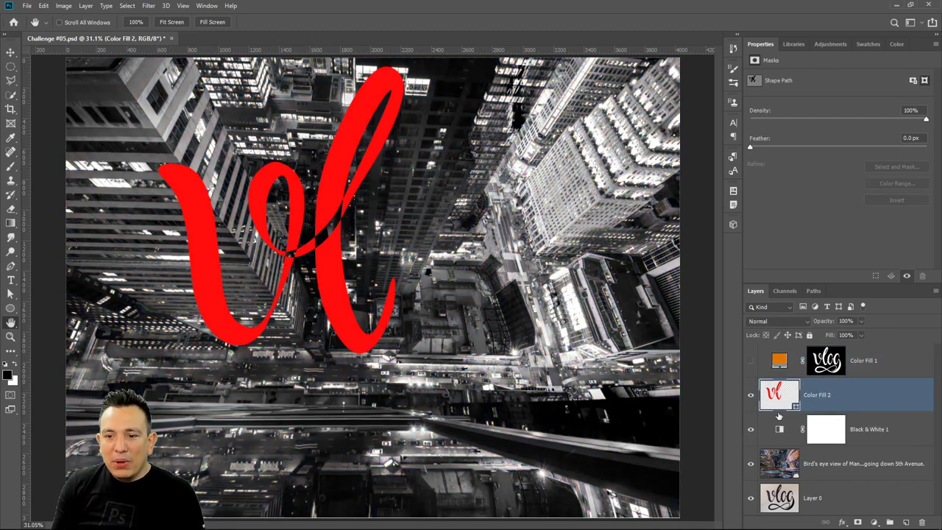
{"action": "left_click", "coordinate": [751, 361]}
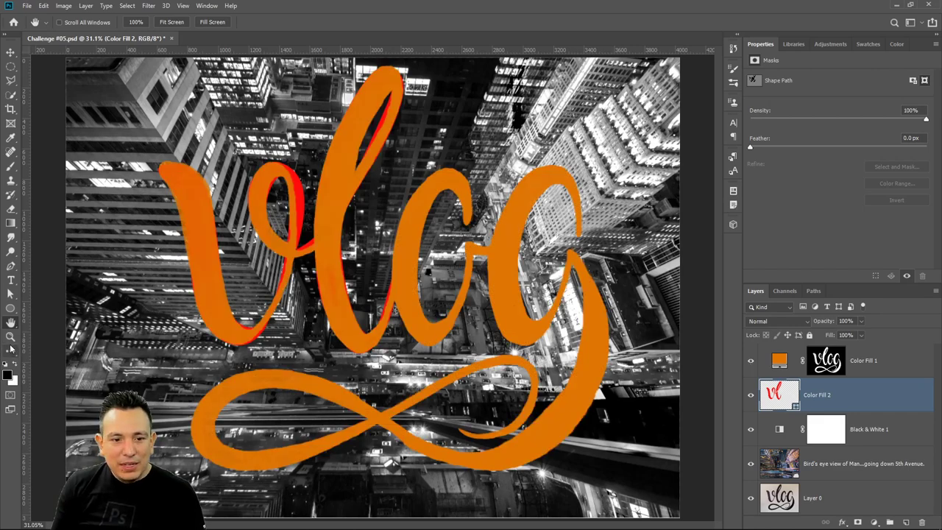
{"action": "left_click", "coordinate": [10, 336]}
{"action": "left_click", "coordinate": [296, 228]}
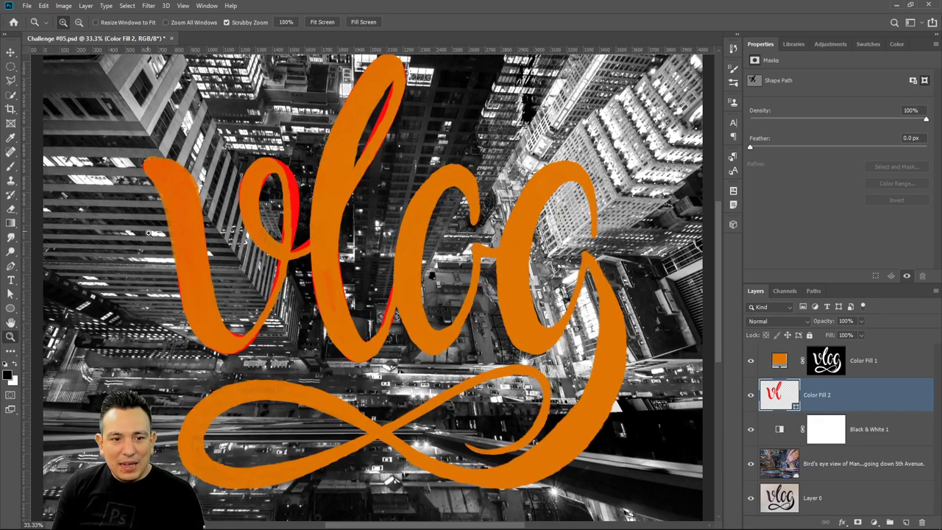
{"action": "left_click_drag", "start_coordinate": [148, 233], "coordinate": [204, 256]}
Change Color Fill 2's vl shape fill to white.
{"action": "key", "text": "ctrl+0"}
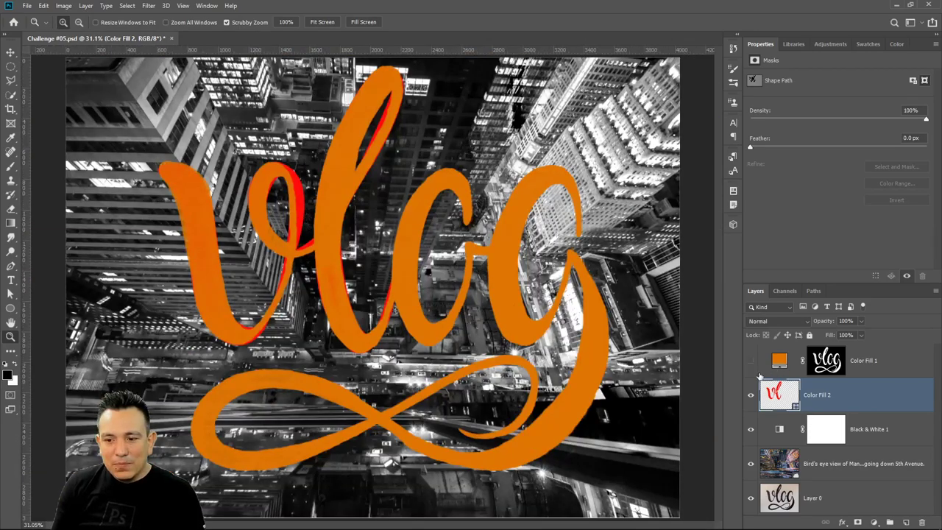
{"action": "double_click", "coordinate": [781, 396]}
{"action": "left_click_drag", "start_coordinate": [648, 177], "coordinate": [630, 221]}
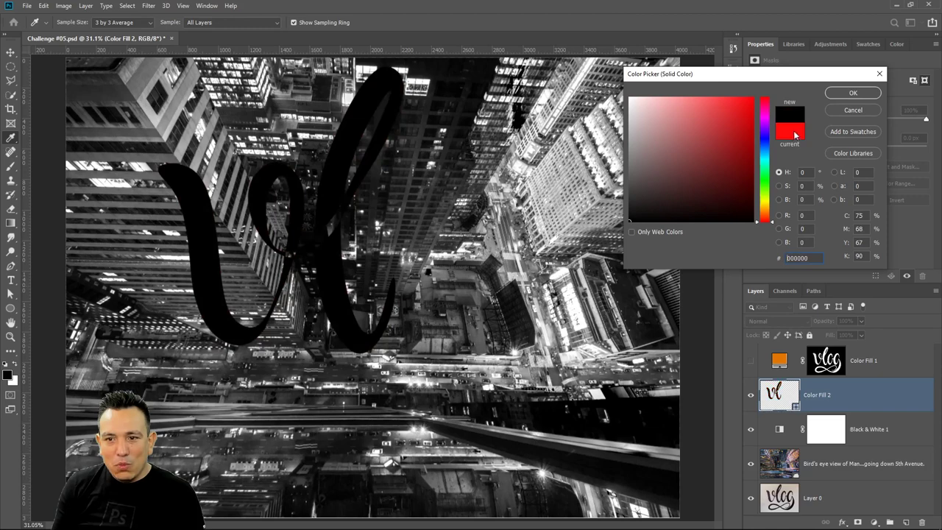
{"action": "left_click_drag", "start_coordinate": [698, 141], "coordinate": [630, 96]}
{"action": "left_click", "coordinate": [852, 93]}
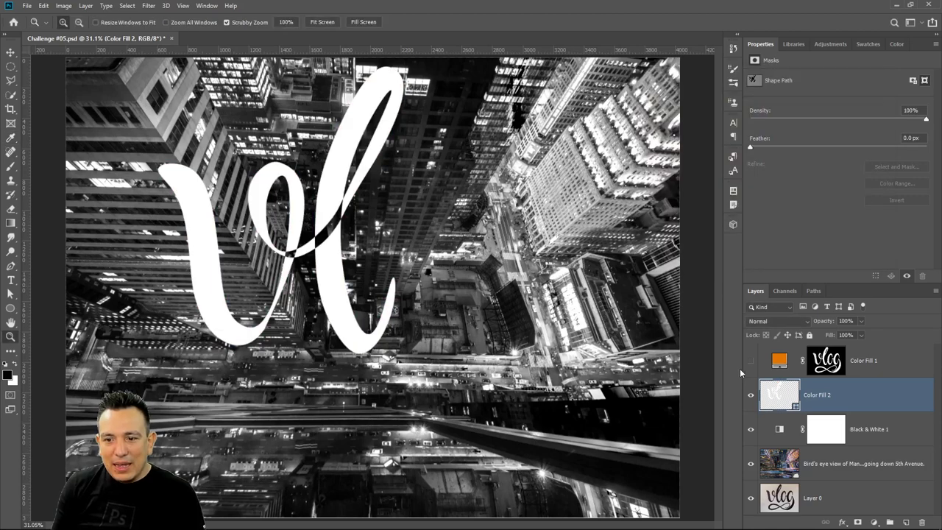
Show Color Fill 1 and recolour its vlog lettering to dark grey #2f2f2f.
{"action": "left_click", "coordinate": [751, 360]}
{"action": "left_click", "coordinate": [779, 360]}
{"action": "double_click", "coordinate": [780, 361]}
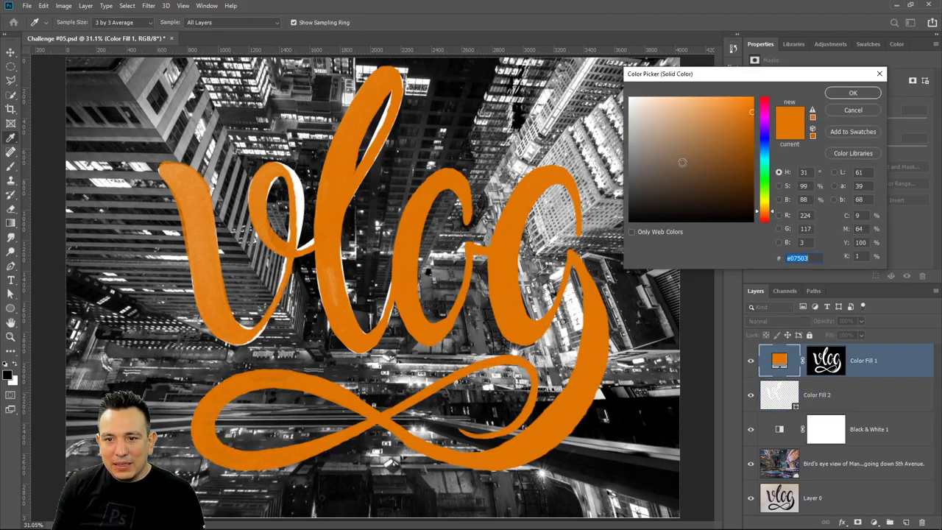
{"action": "left_click_drag", "start_coordinate": [643, 149], "coordinate": [615, 199]}
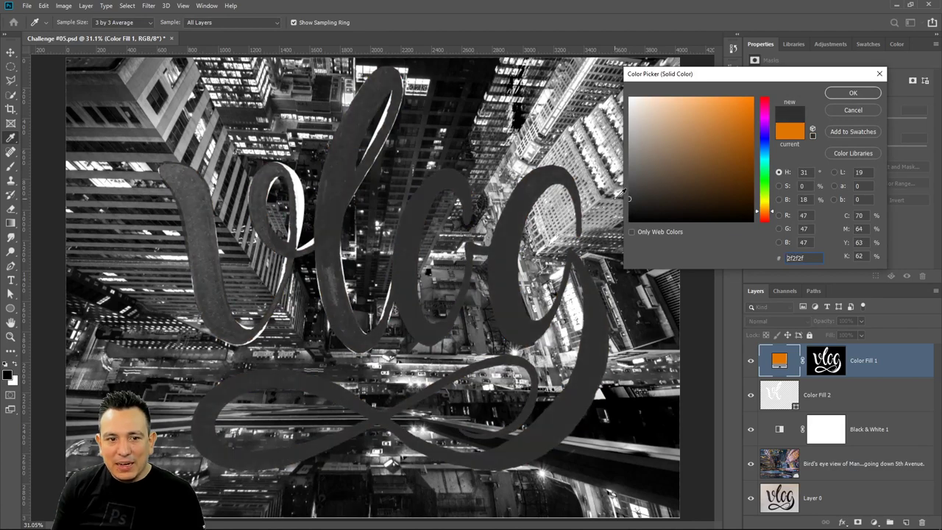
{"action": "left_click", "coordinate": [854, 92]}
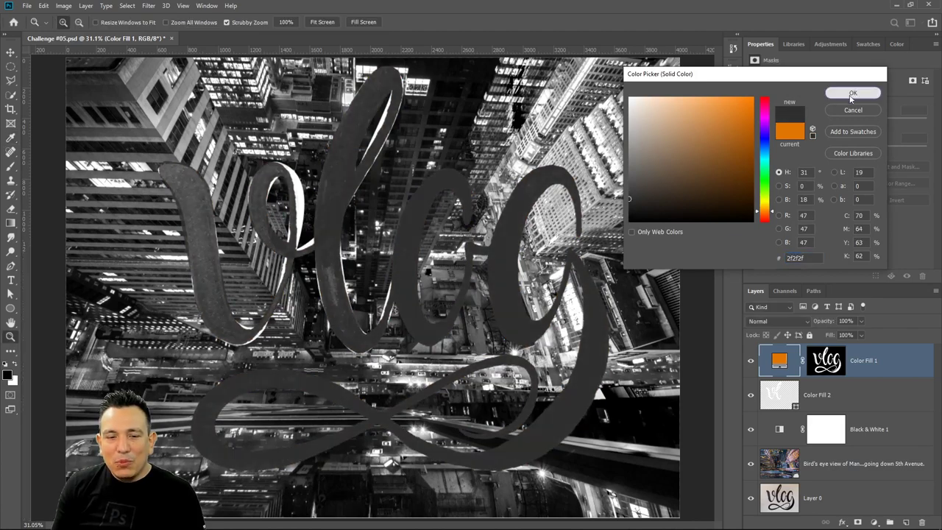
Clip Color Fill 1 to Color Fill 2 with Ctrl+Alt+G, then select Color Fill 2 at 100% zoom.
{"action": "left_click", "coordinate": [197, 268]}
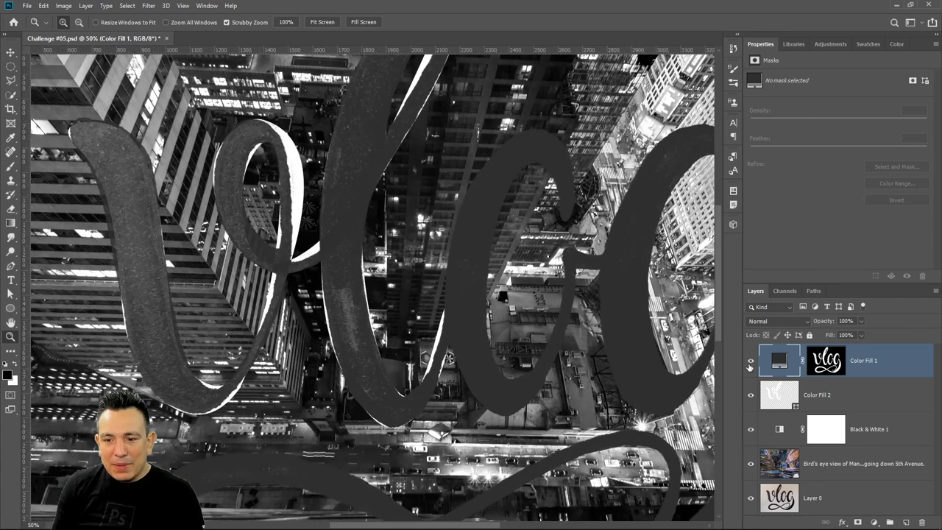
{"action": "left_click", "coordinate": [750, 361]}
{"action": "left_click", "coordinate": [751, 361]}
{"action": "left_click", "coordinate": [750, 362]}
{"action": "left_click", "coordinate": [751, 362]}
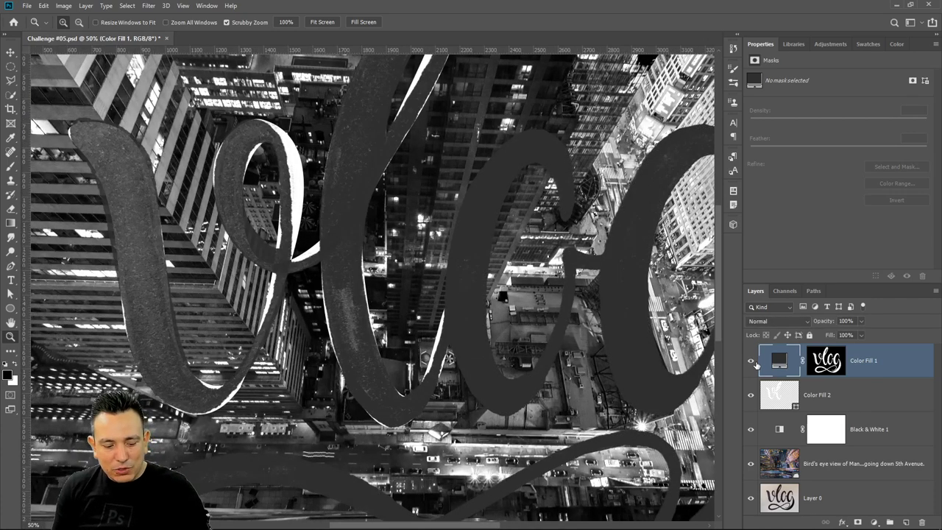
{"action": "key", "text": "ctrl+alt+g"}
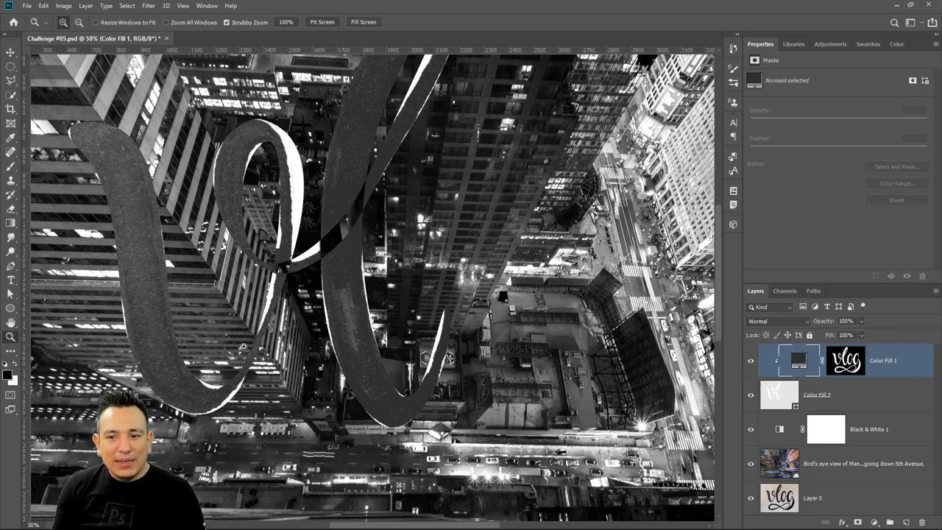
{"action": "left_click_drag", "start_coordinate": [141, 237], "coordinate": [138, 231]}
{"action": "key", "text": "ctrl+0"}
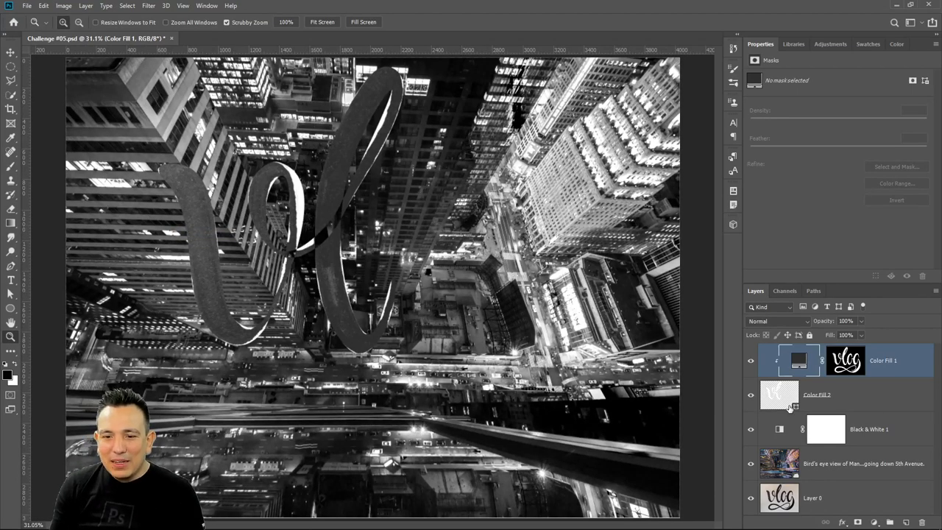
{"action": "key", "text": "alt+bracketleft"}
{"action": "left_click", "coordinate": [287, 239]}
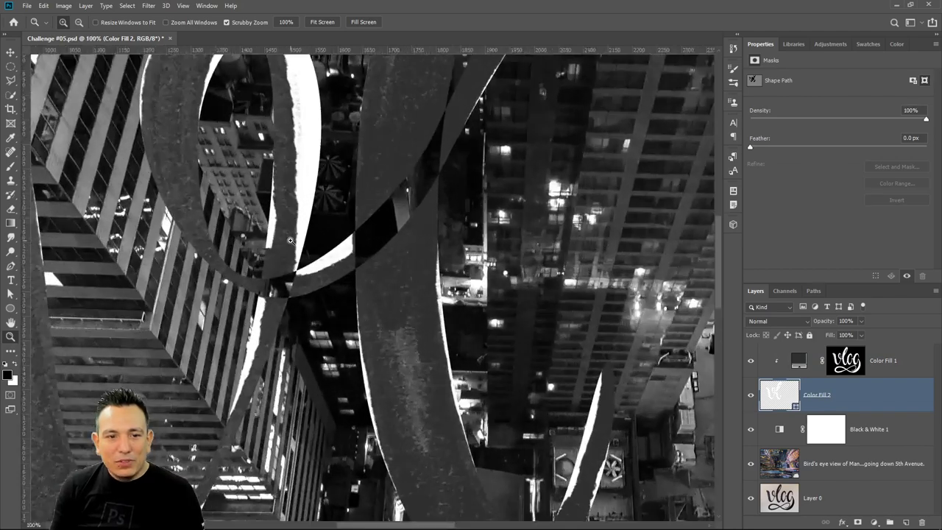
Add and drag anchors on the v's loop to thin its curves and round its pointed top.
{"action": "left_click", "coordinate": [12, 293]}
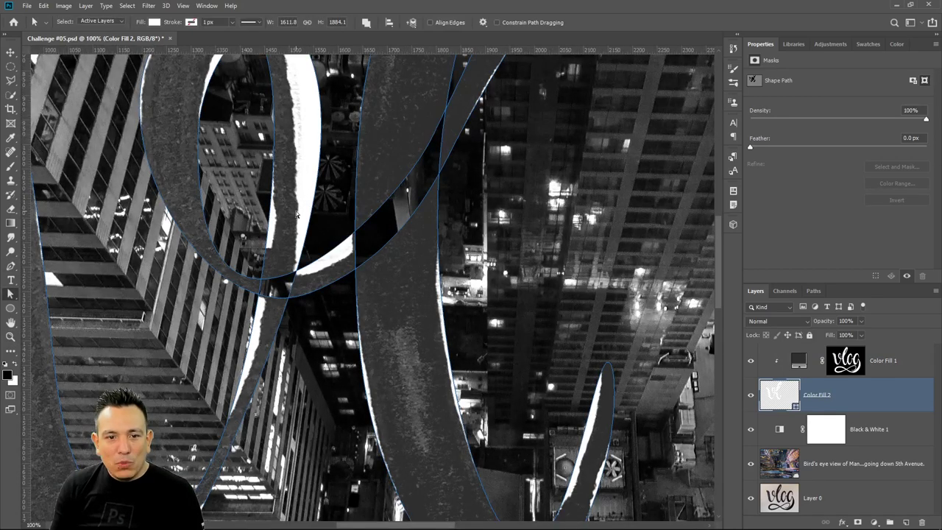
{"action": "left_click", "coordinate": [11, 269]}
{"action": "left_click_drag", "start_coordinate": [11, 269], "coordinate": [63, 286]}
{"action": "scroll", "coordinate": [320, 228], "scroll_direction": "up", "scroll_amount": 3}
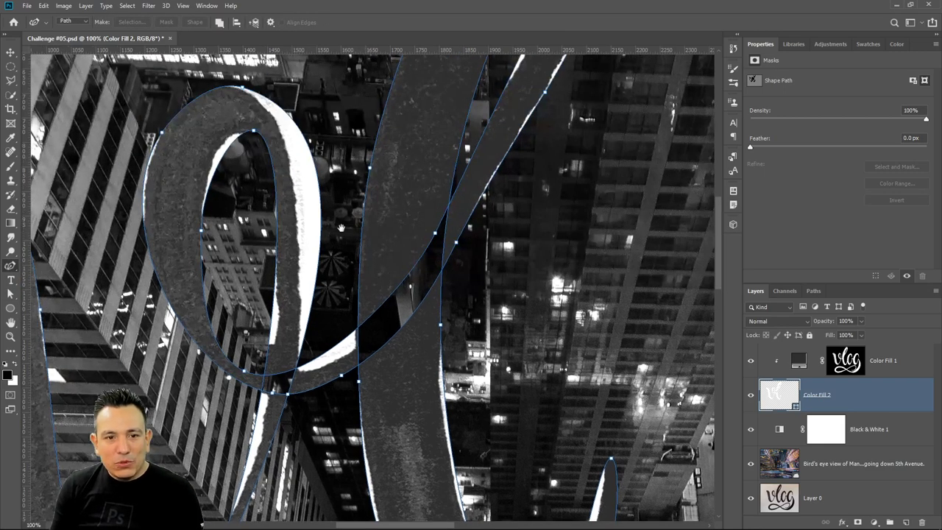
{"action": "left_click_drag", "start_coordinate": [321, 229], "coordinate": [299, 225]}
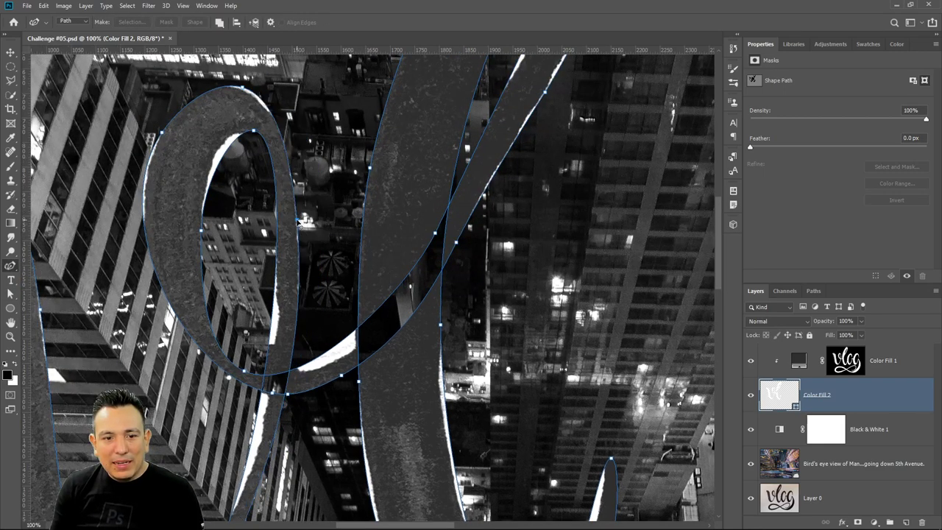
{"action": "left_click_drag", "start_coordinate": [279, 336], "coordinate": [276, 328]}
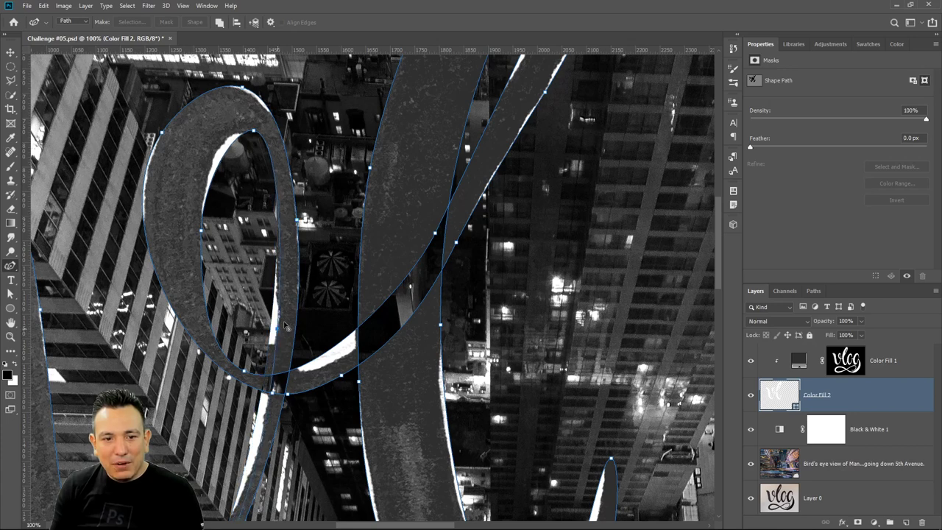
{"action": "left_click_drag", "start_coordinate": [219, 157], "coordinate": [215, 150]}
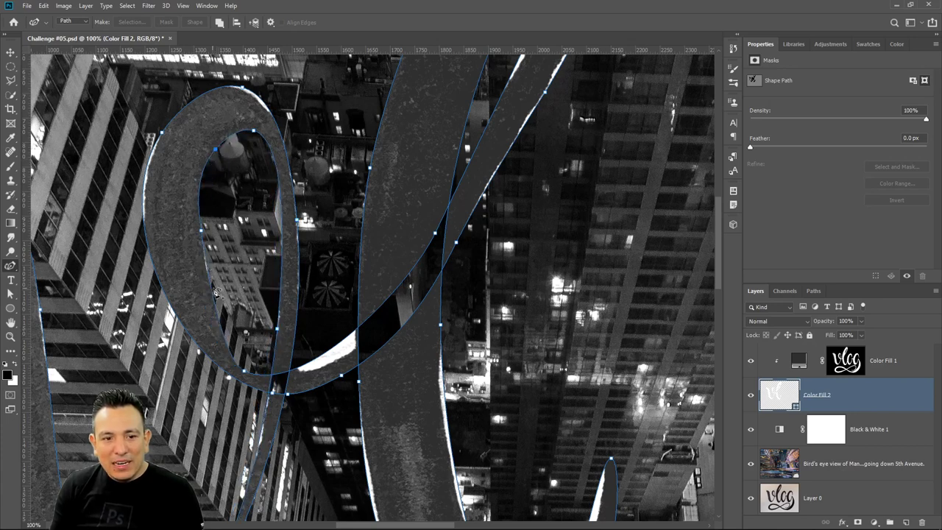
{"action": "left_click_drag", "start_coordinate": [214, 296], "coordinate": [209, 290]}
{"action": "left_click_drag", "start_coordinate": [161, 132], "coordinate": [167, 133]}
{"action": "left_click_drag", "start_coordinate": [244, 88], "coordinate": [241, 93]}
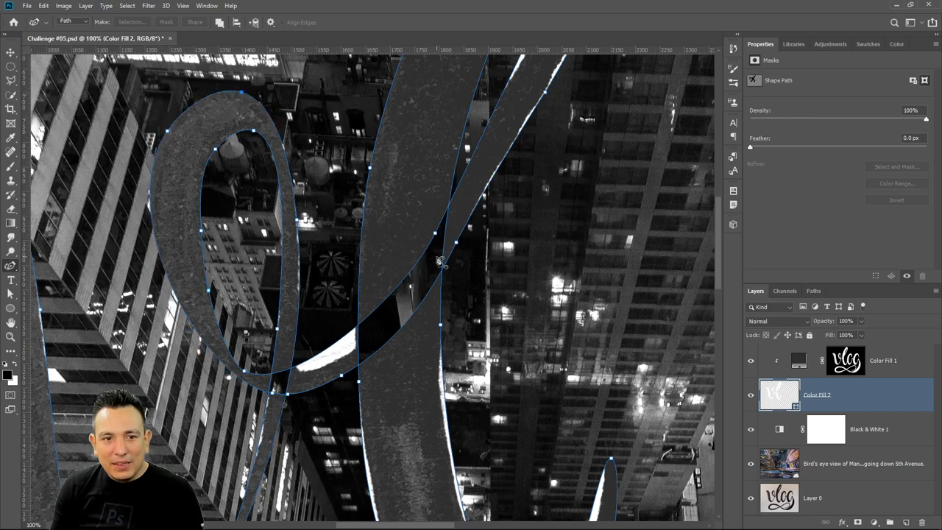
Inspect the loop edge at 400%, then fit the image and toggle Color Fill 1 to compare.
{"action": "left_click", "coordinate": [10, 337]}
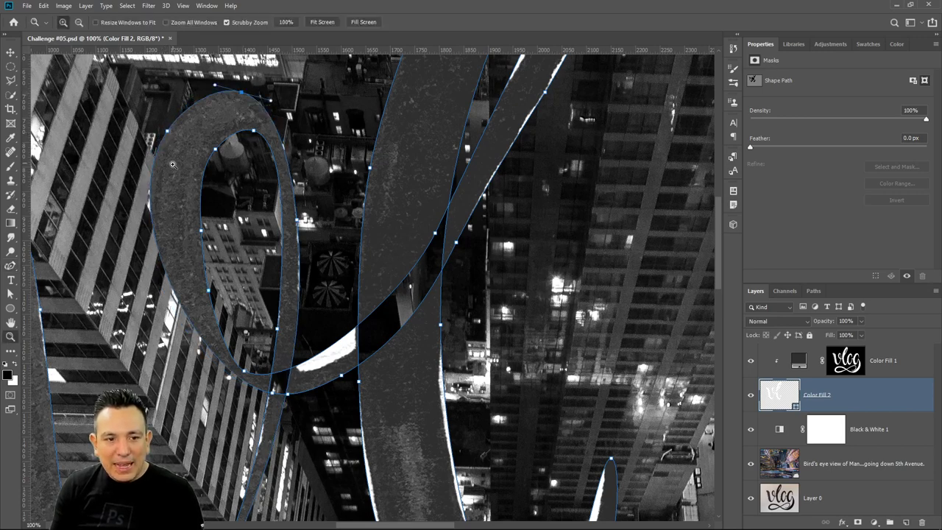
{"action": "left_click", "coordinate": [176, 167]}
{"action": "left_click", "coordinate": [176, 167]}
{"action": "left_click", "coordinate": [176, 167]}
{"action": "left_click", "coordinate": [11, 67]}
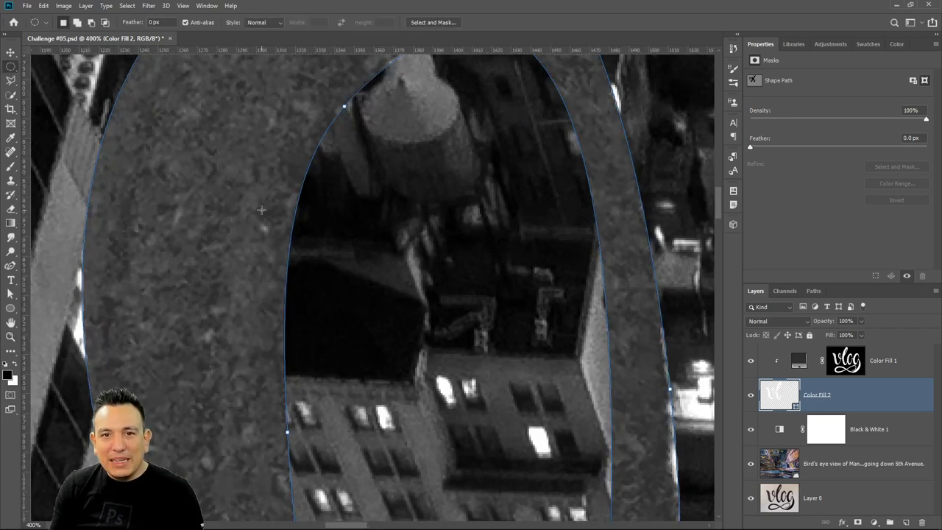
{"action": "double_click", "coordinate": [10, 324]}
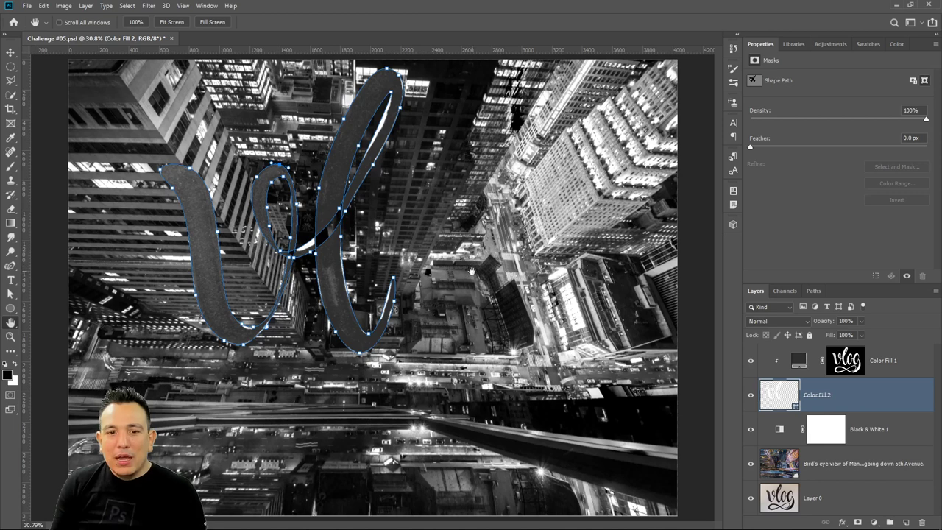
{"action": "left_click", "coordinate": [751, 368]}
{"action": "left_click", "coordinate": [752, 368]}
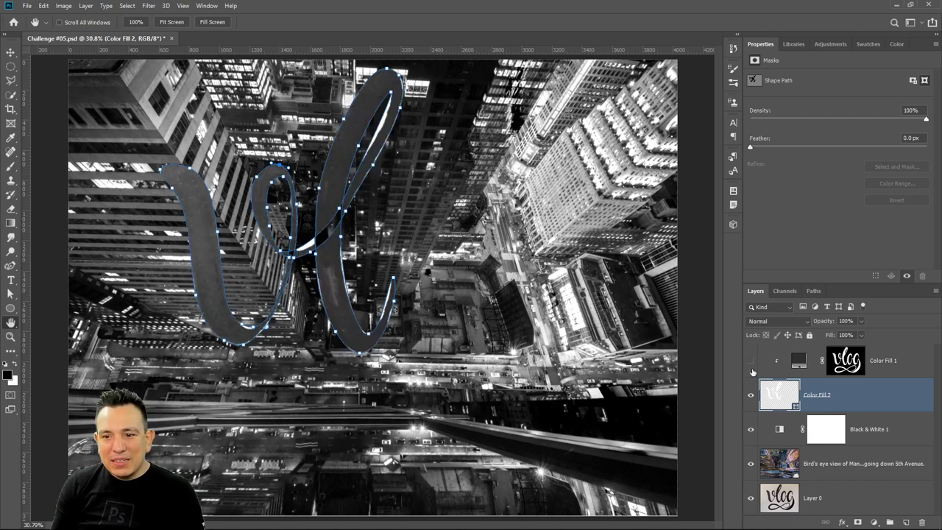
{"action": "left_click", "coordinate": [751, 368]}
{"action": "left_click", "coordinate": [751, 368]}
{"action": "left_click", "coordinate": [749, 369]}
{"action": "left_click", "coordinate": [751, 363]}
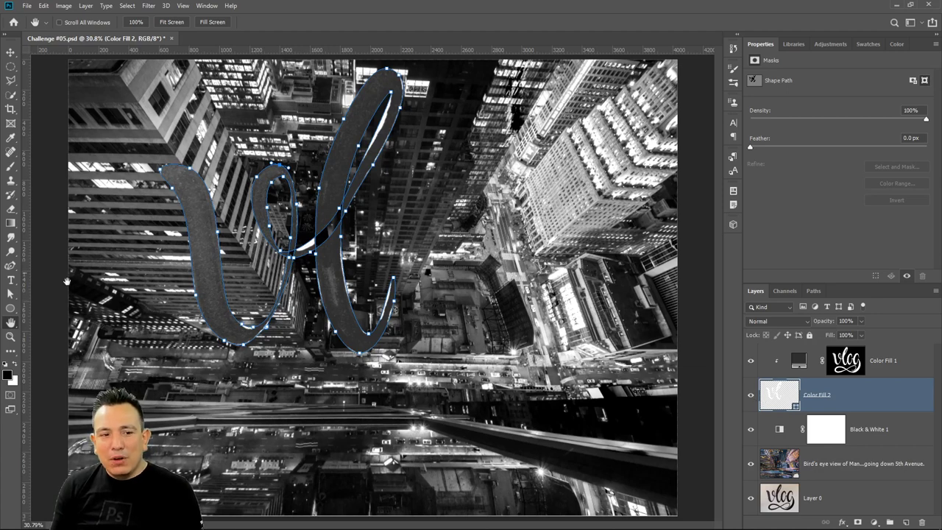
{"action": "left_click", "coordinate": [10, 265]}
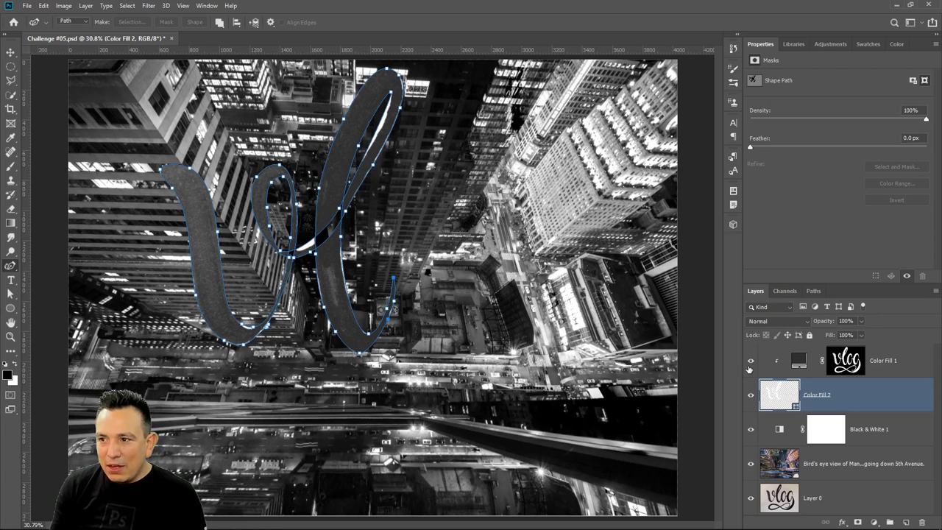
{"action": "left_click", "coordinate": [751, 394]}
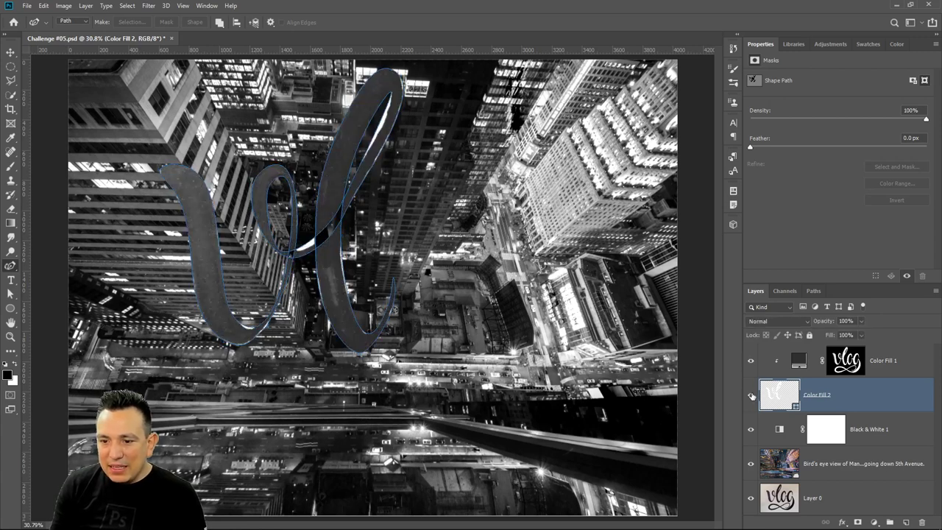
{"action": "left_click", "coordinate": [751, 395]}
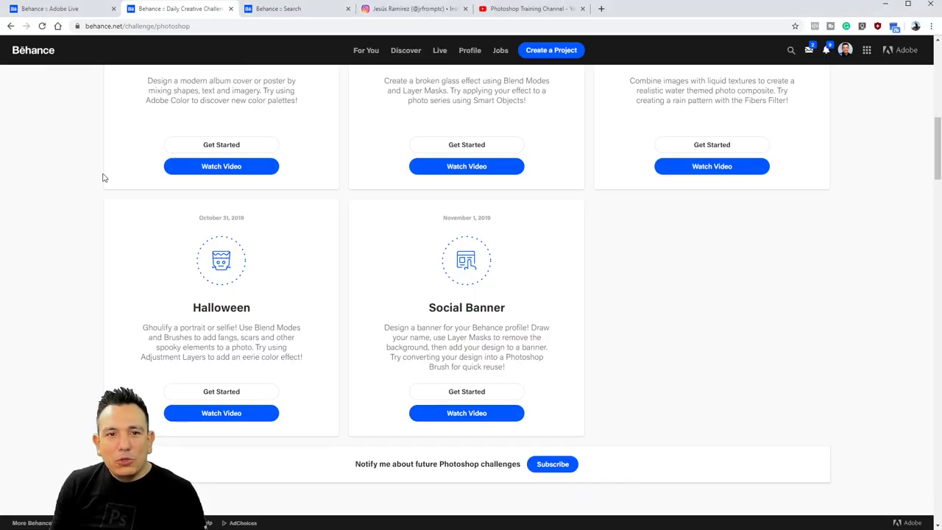
Create a new Behance project and upload broken-glass-effect-post.jpg from the Desktop.
{"action": "scroll", "coordinate": [103, 183], "scroll_direction": "up", "scroll_amount": 8}
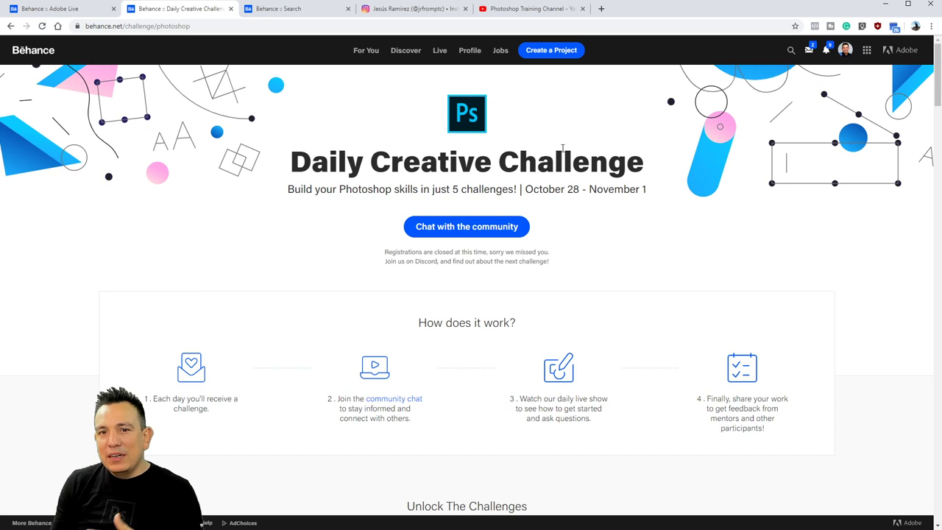
{"action": "left_click", "coordinate": [553, 55]}
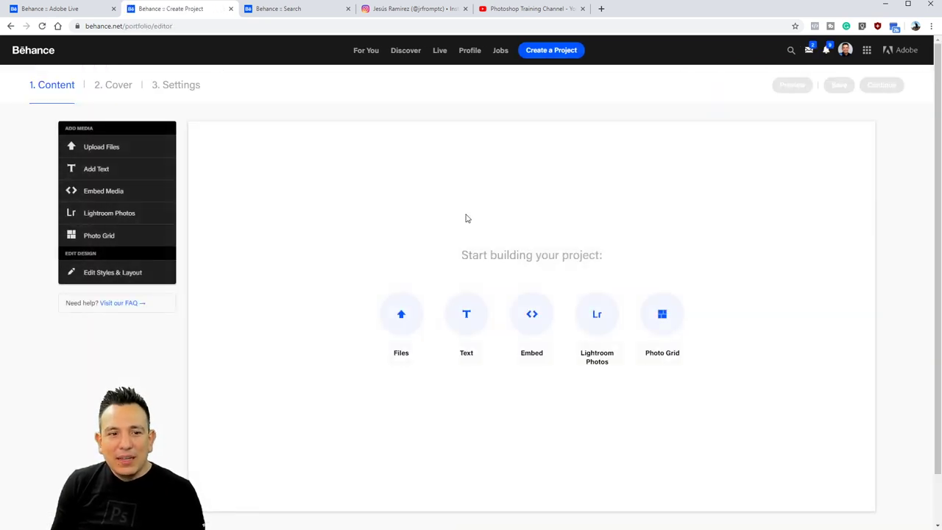
{"action": "left_click", "coordinate": [133, 153]}
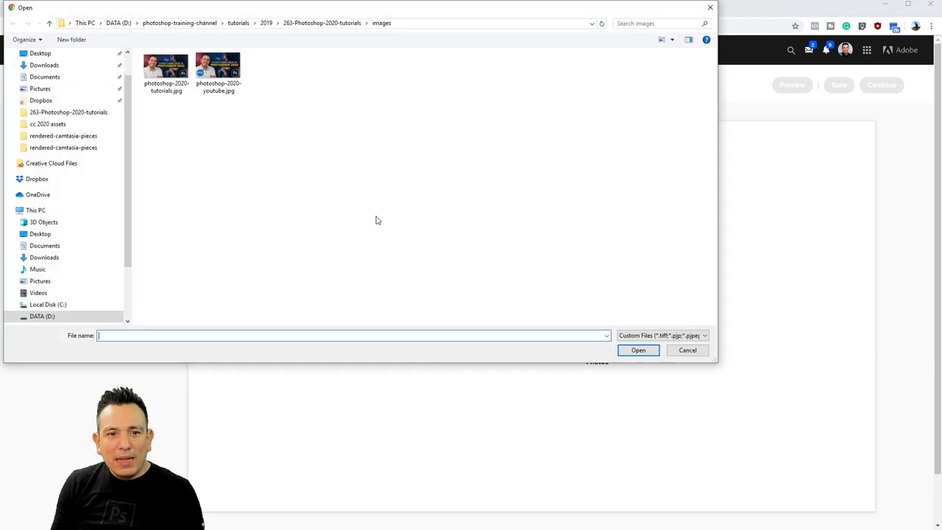
{"action": "left_click", "coordinate": [42, 55]}
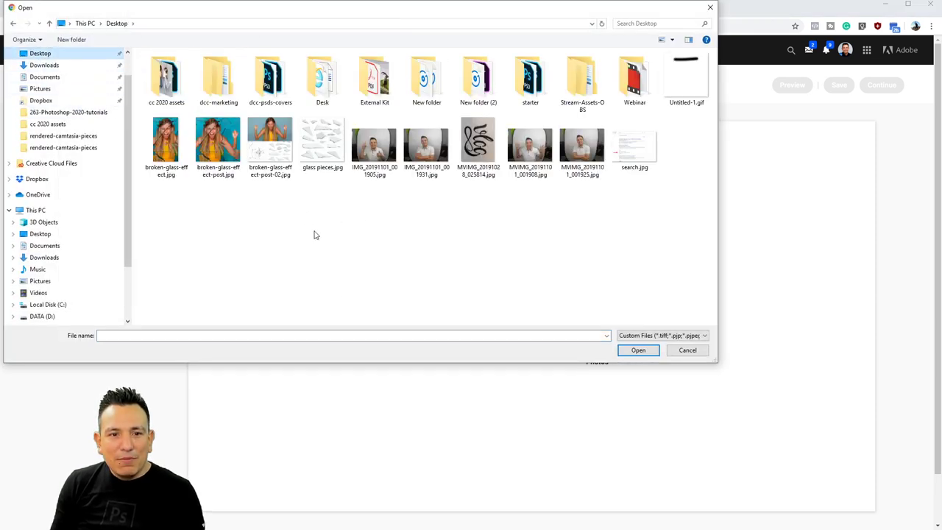
{"action": "left_click", "coordinate": [218, 151]}
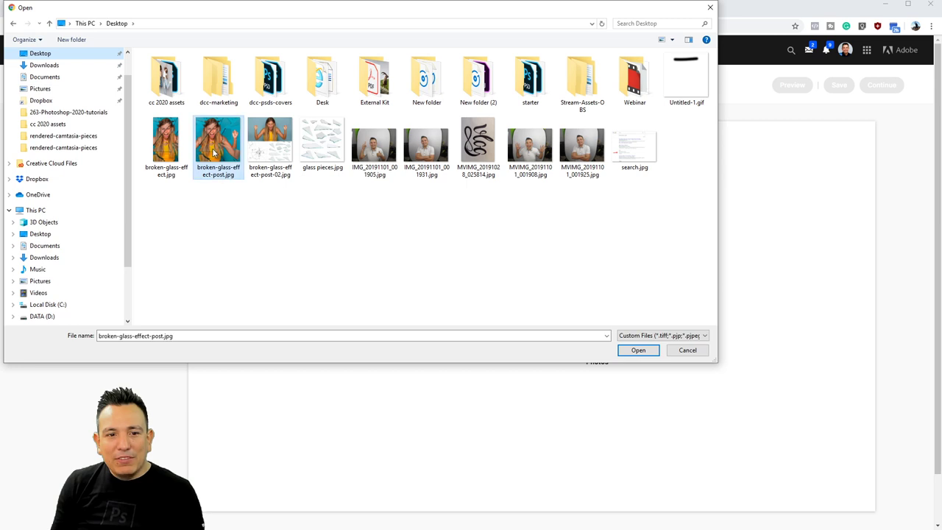
{"action": "left_click", "coordinate": [635, 351]}
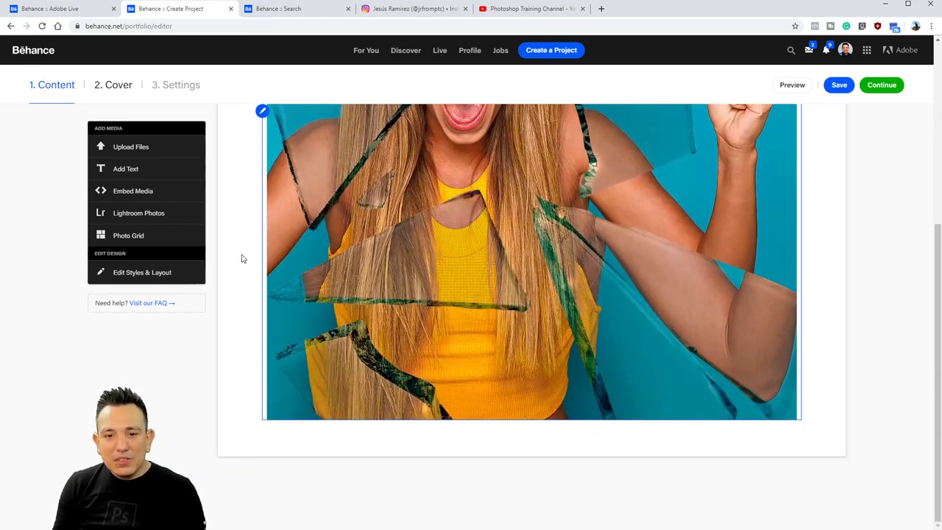
Continue to the cover step and enter a project title of DCC plus the creator's name.
{"action": "scroll", "coordinate": [240, 268], "scroll_direction": "down", "scroll_amount": 3}
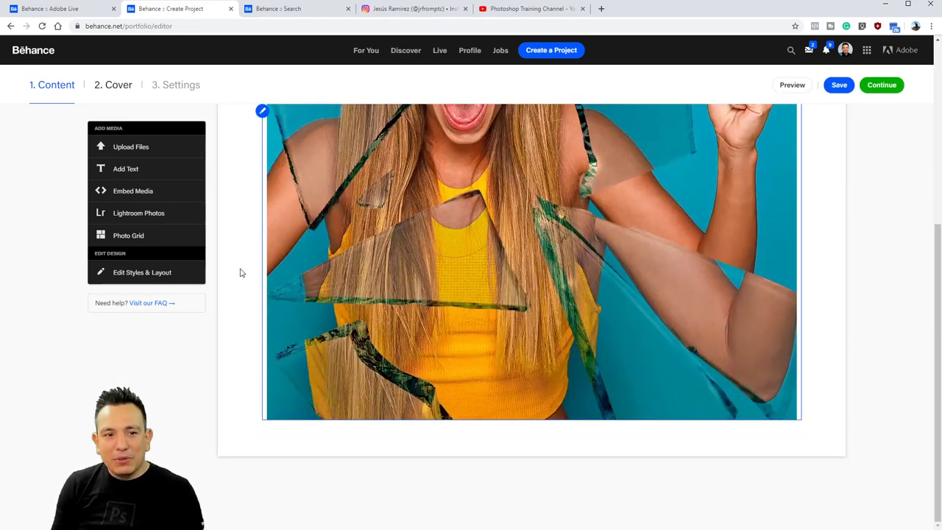
{"action": "scroll", "coordinate": [240, 273], "scroll_direction": "up", "scroll_amount": 3}
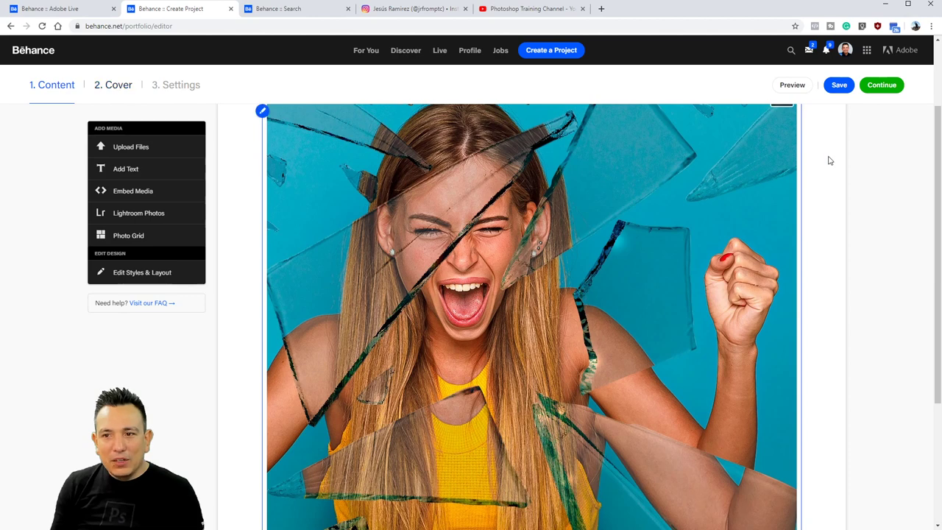
{"action": "left_click", "coordinate": [882, 85]}
{"action": "left_click", "coordinate": [306, 254]}
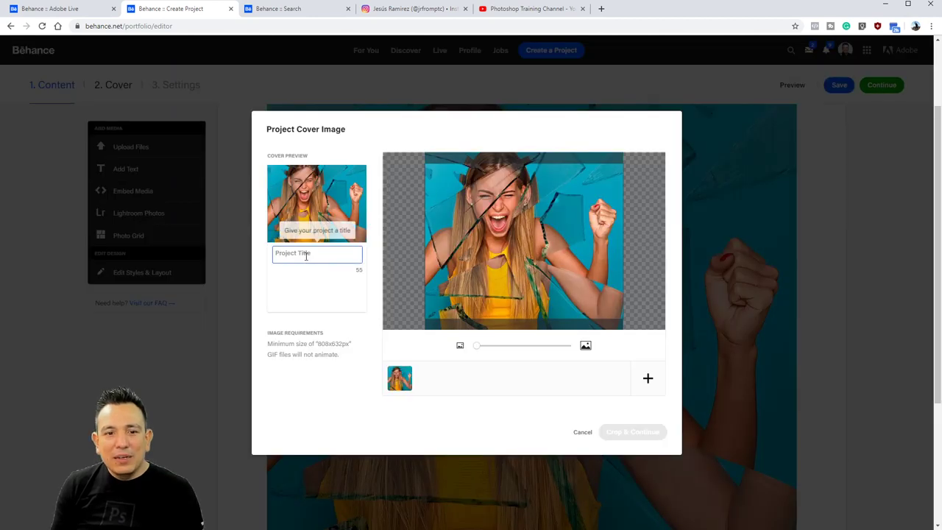
{"action": "type", "text": "DCC"}
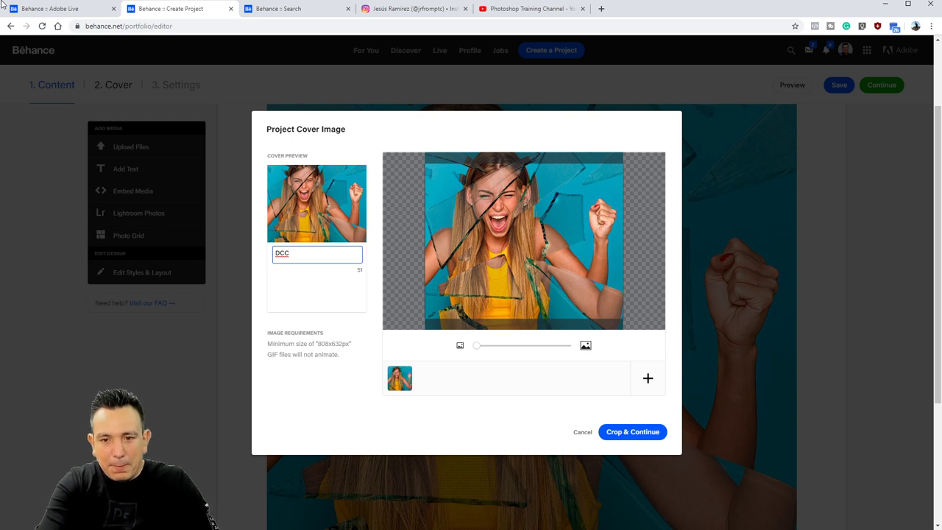
{"action": "type", "text": " Jes"}
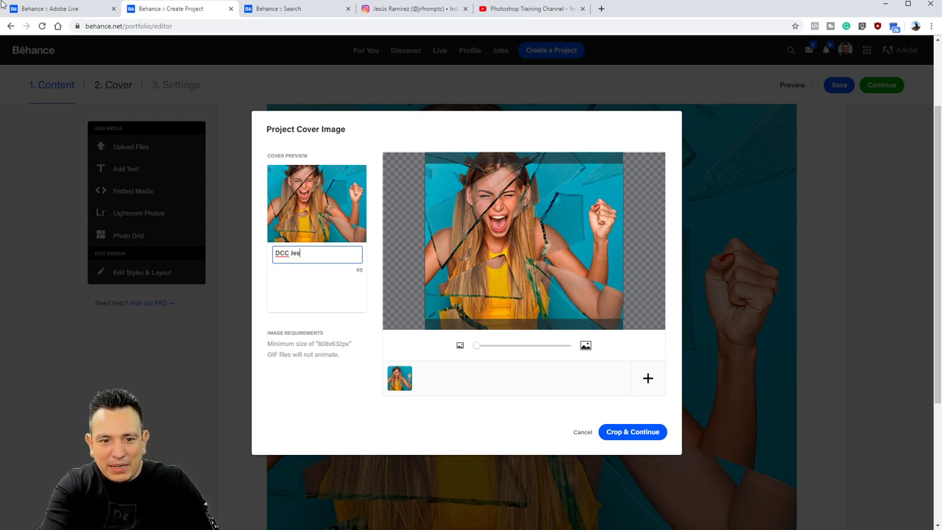
{"action": "type", "text": "us Ramirez"}
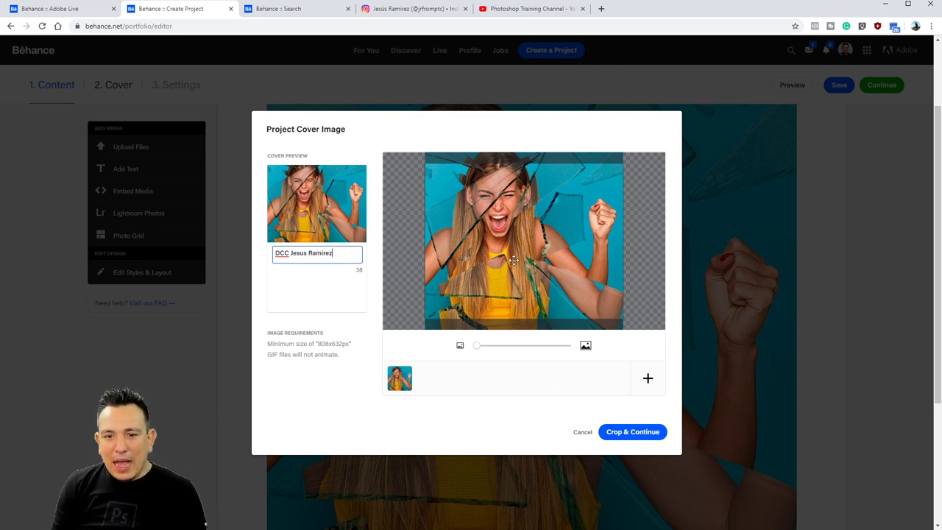
{"action": "left_click", "coordinate": [313, 215]}
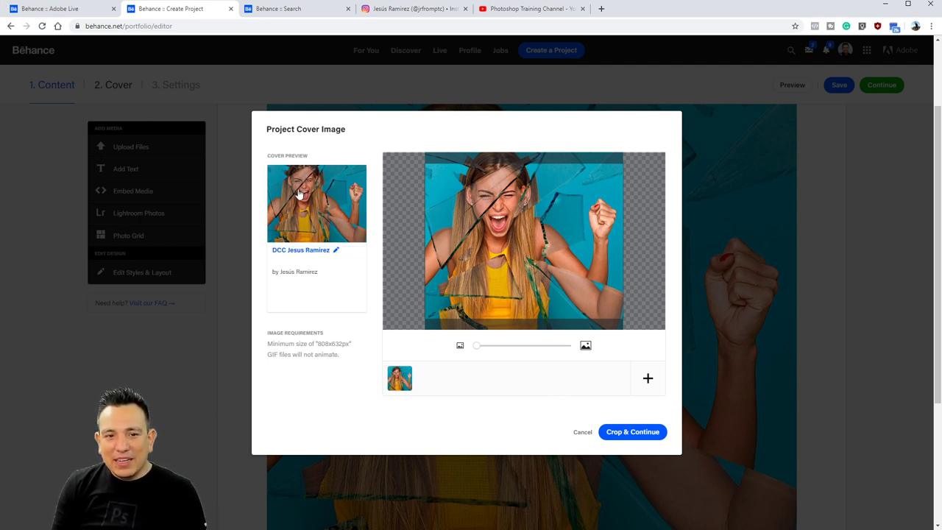
Zoom and reposition the cover image crop, then accept it with Crop & Continue.
{"action": "left_click_drag", "start_coordinate": [480, 345], "coordinate": [512, 345]}
{"action": "left_click_drag", "start_coordinate": [496, 270], "coordinate": [537, 300]}
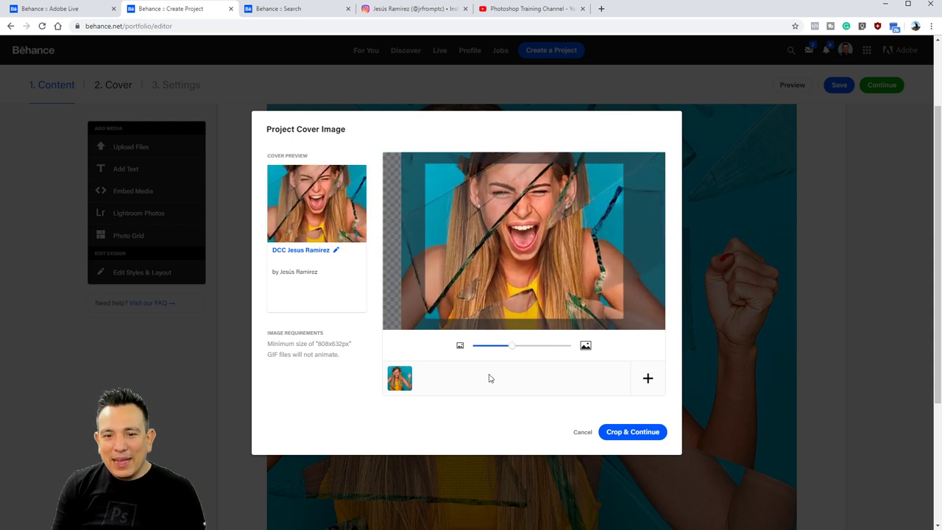
{"action": "left_click_drag", "start_coordinate": [513, 348], "coordinate": [476, 348]}
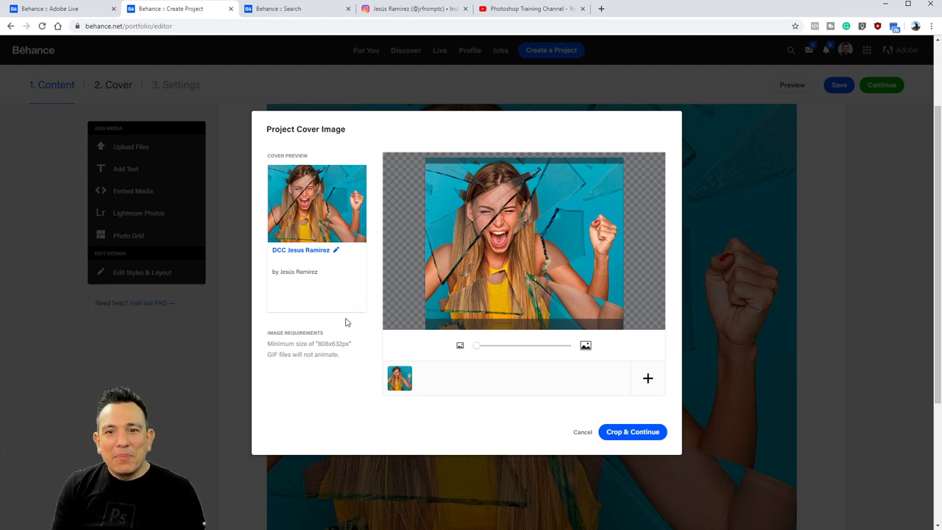
{"action": "left_click", "coordinate": [636, 434]}
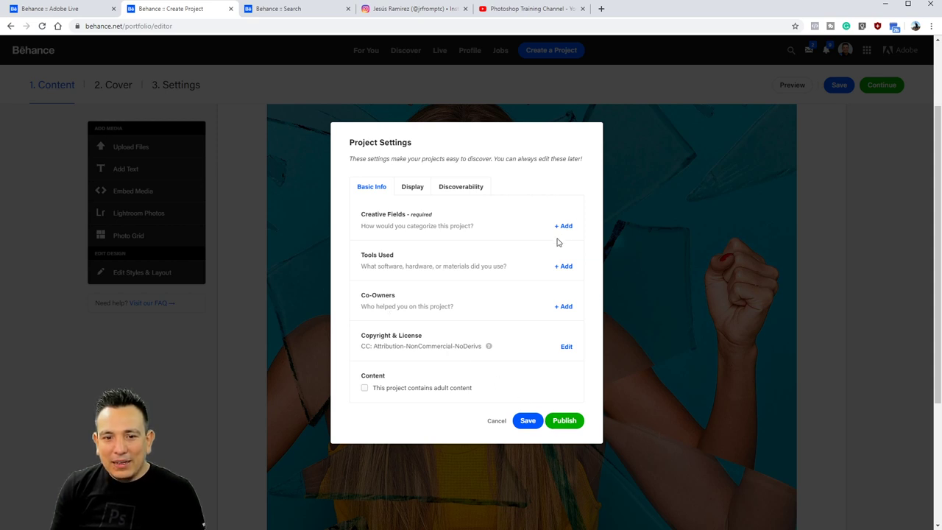
List Adobe Photoshop as the project's tool used.
{"action": "left_click", "coordinate": [564, 266]}
{"action": "left_click", "coordinate": [420, 137]}
{"action": "type", "text": "pho"}
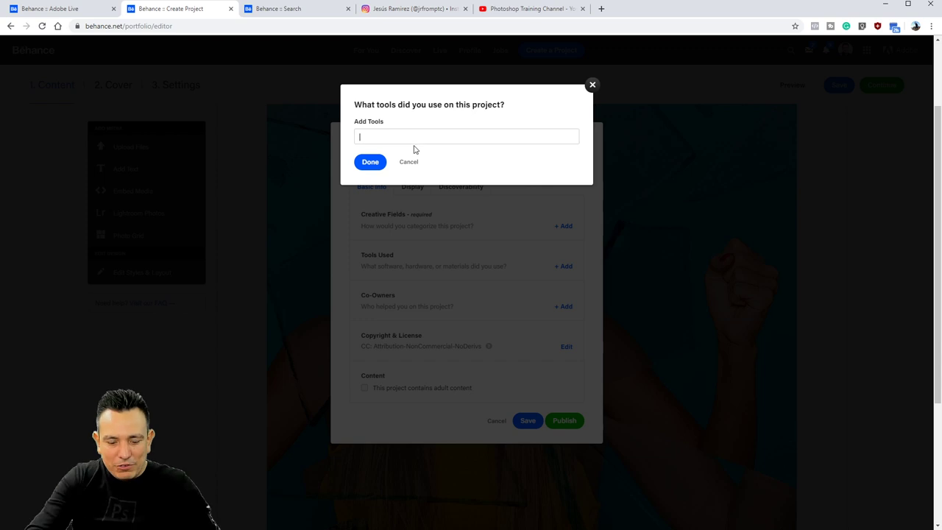
{"action": "type", "text": "toshop"}
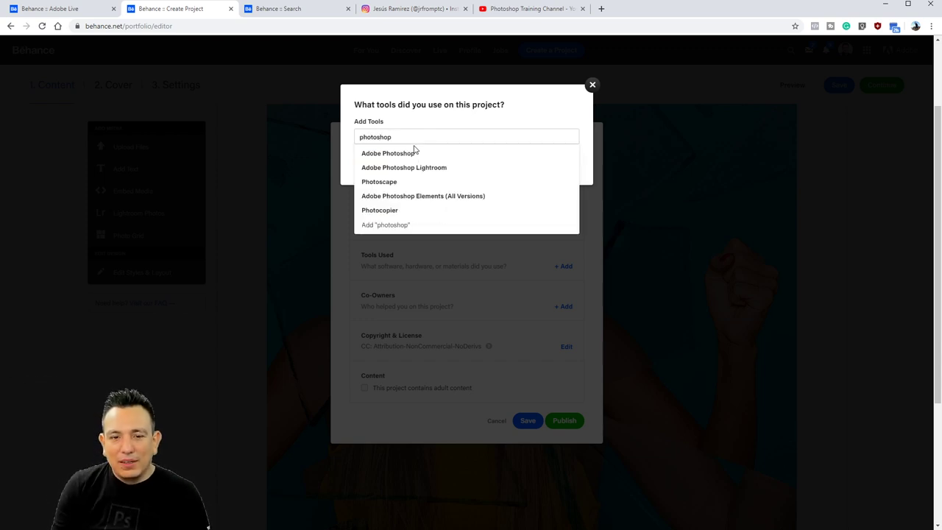
{"action": "left_click", "coordinate": [412, 154]}
{"action": "left_click", "coordinate": [373, 217]}
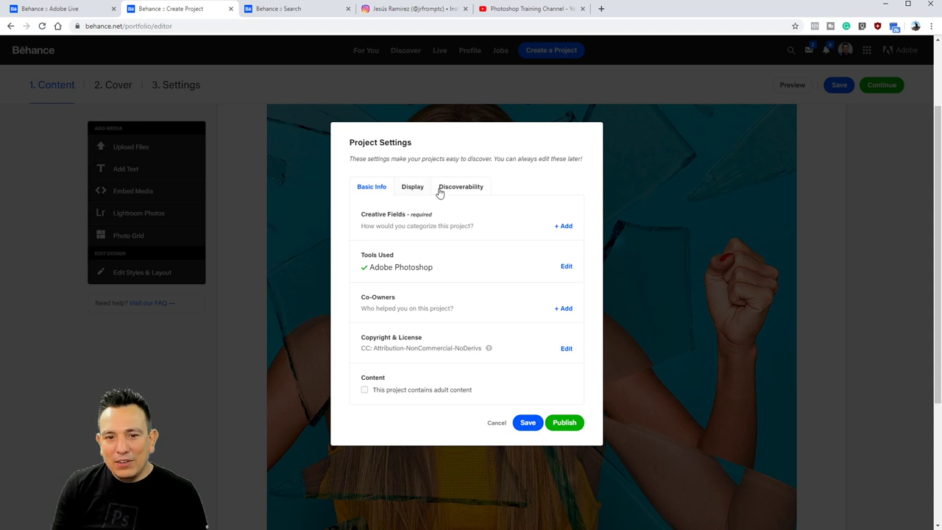
Add psdailychallenge as a Discoverability keyword, replacing a misspelled entry, and view its search results.
{"action": "left_click", "coordinate": [411, 193]}
{"action": "left_click", "coordinate": [461, 190]}
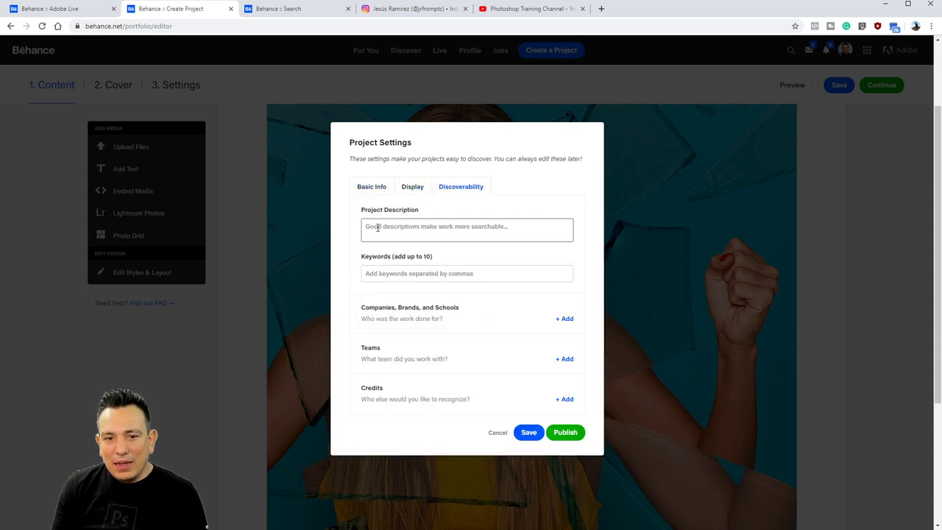
{"action": "left_click", "coordinate": [400, 273]}
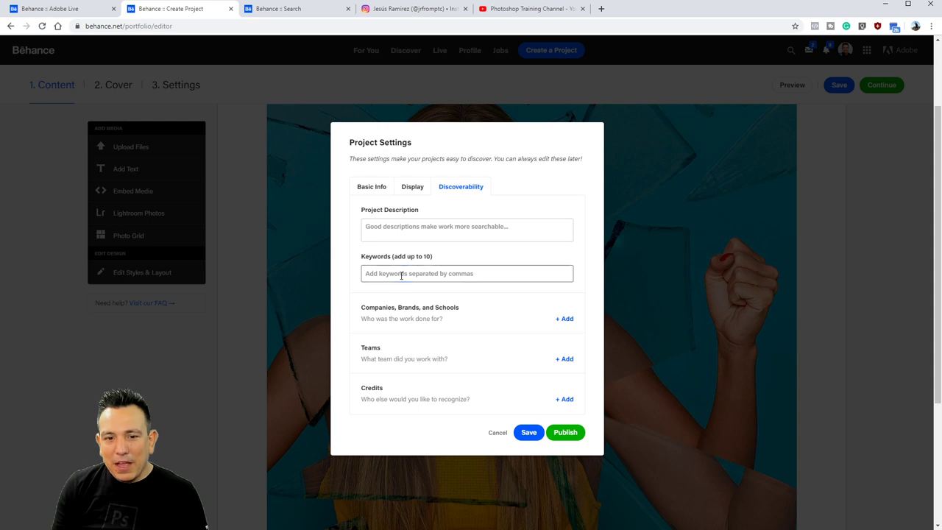
{"action": "type", "text": "ps"}
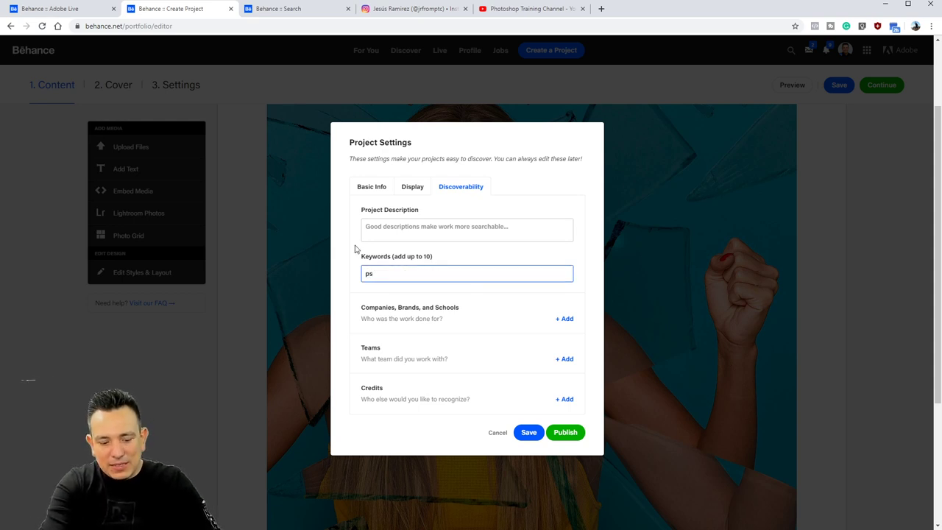
{"action": "type", "text": "dail"}
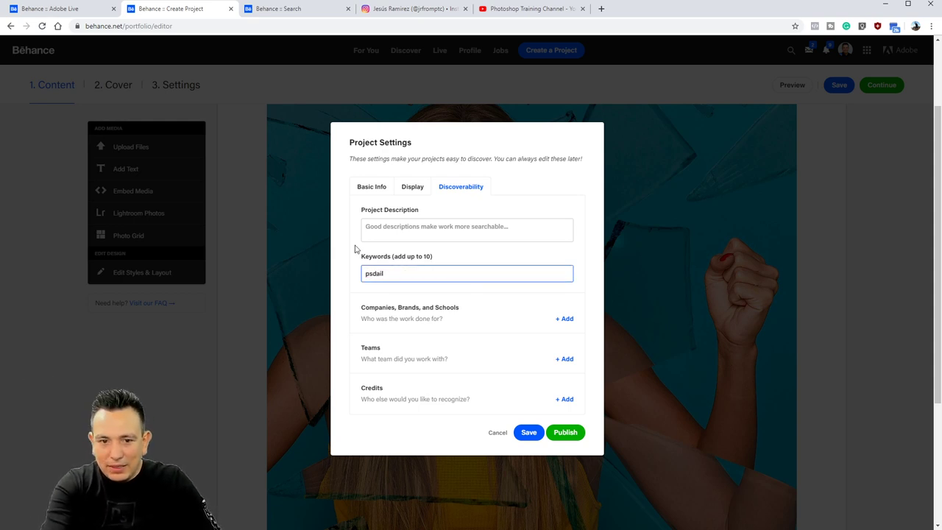
{"action": "type", "text": "ycreativec"}
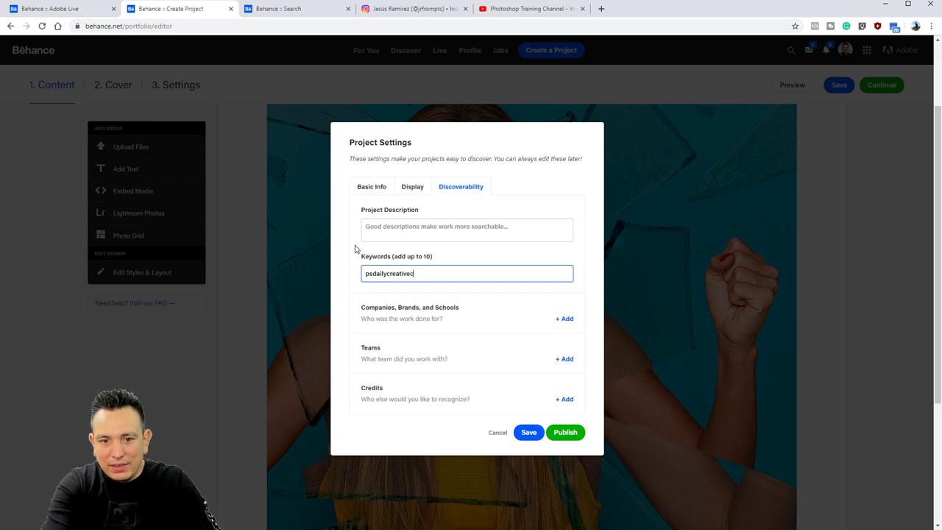
{"action": "type", "text": "hallan"}
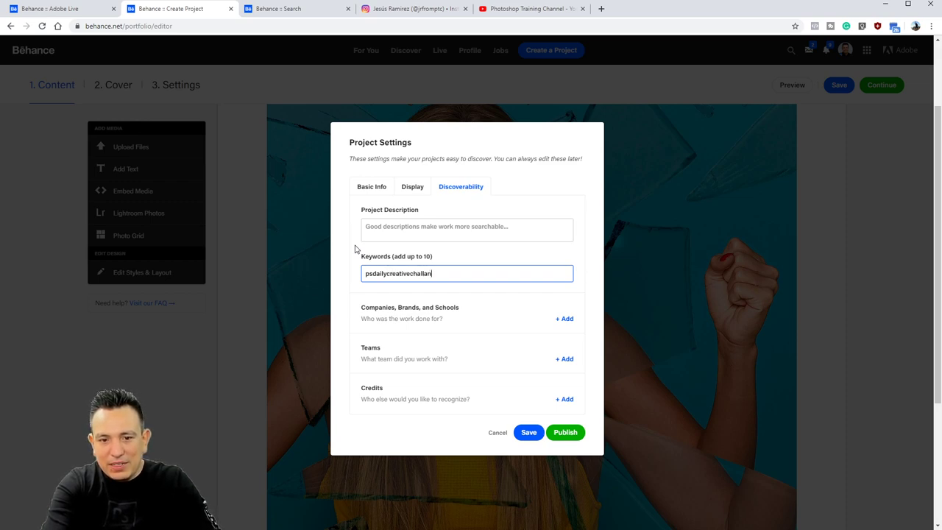
{"action": "type", "text": "ge"}
{"action": "left_click", "coordinate": [293, 11]}
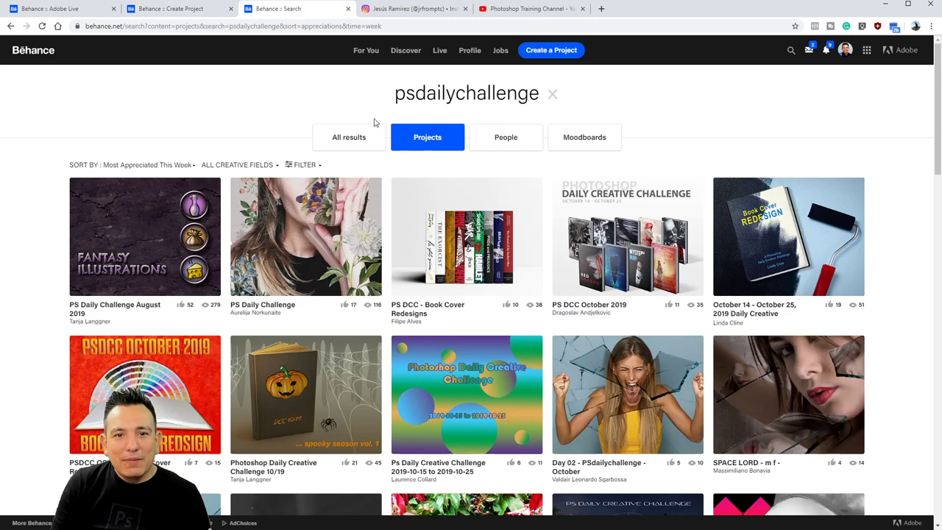
{"action": "left_click", "coordinate": [196, 12]}
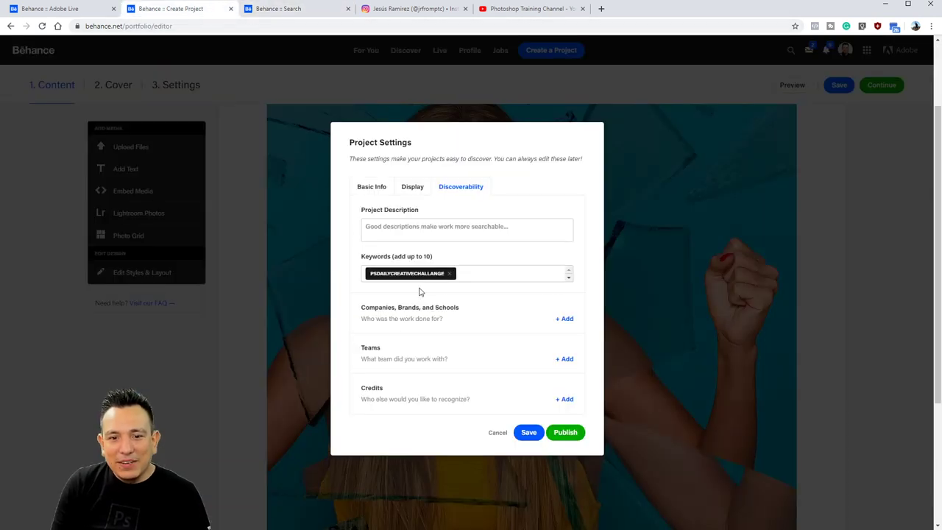
{"action": "left_click", "coordinate": [449, 273]}
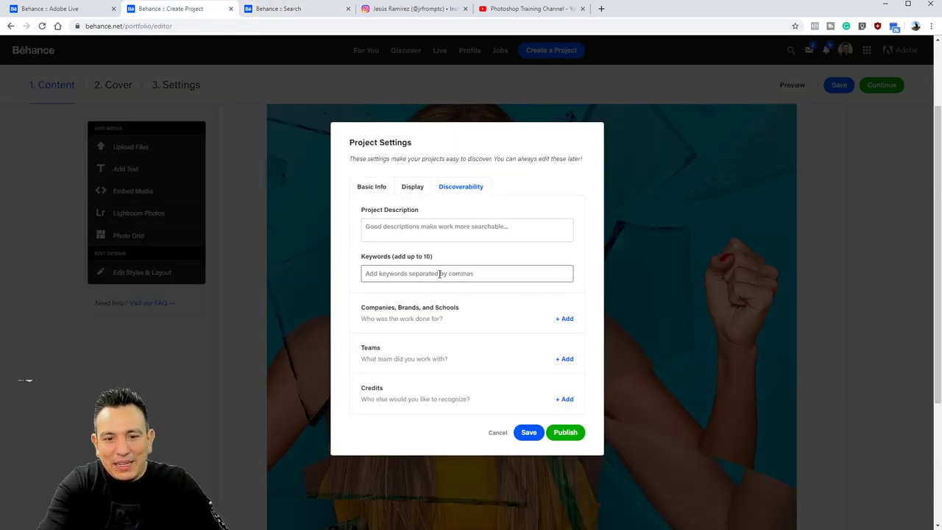
{"action": "left_click", "coordinate": [439, 274]}
{"action": "type", "text": "psd"}
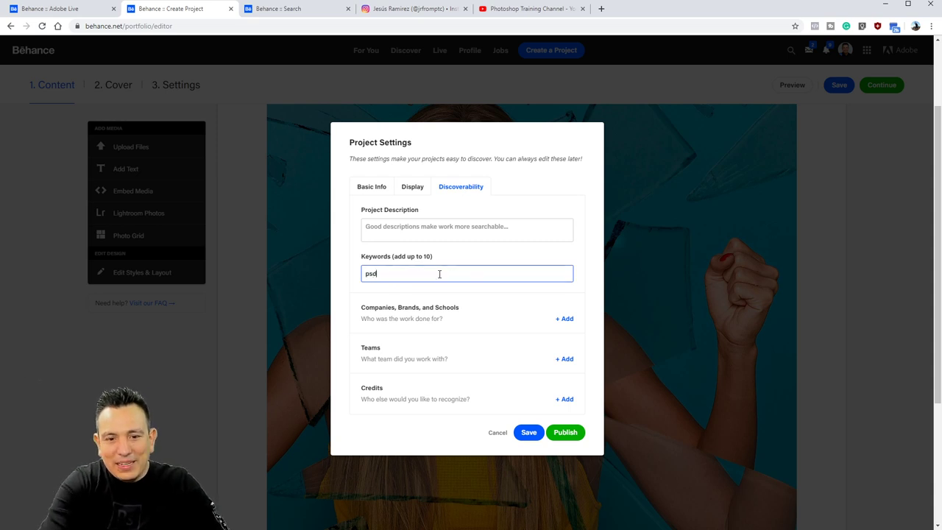
{"action": "type", "text": "ailychallenge"}
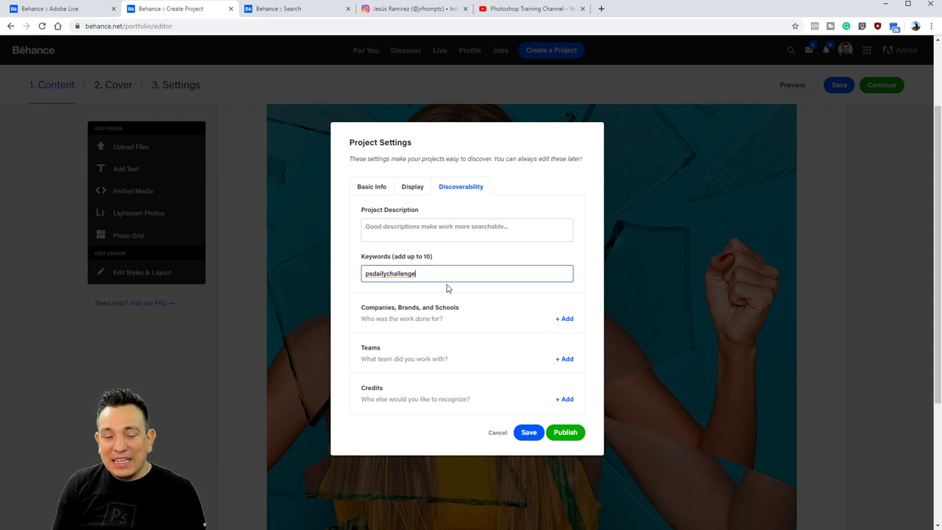
{"action": "left_click", "coordinate": [301, 11]}
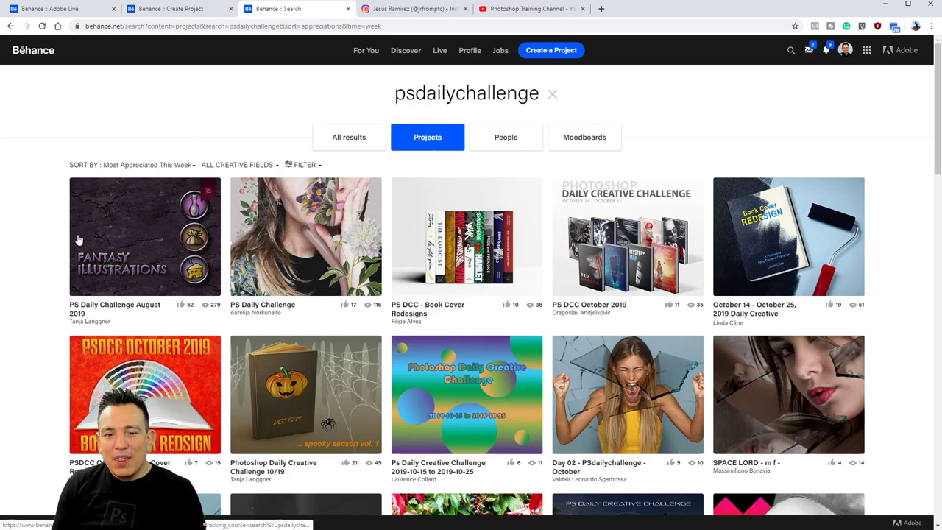
Scroll the psdailychallenge results and browse the vampire portrait project.
{"action": "scroll", "coordinate": [78, 240], "scroll_direction": "down", "scroll_amount": 2}
{"action": "scroll", "coordinate": [76, 247], "scroll_direction": "up", "scroll_amount": 2}
{"action": "scroll", "coordinate": [74, 254], "scroll_direction": "down", "scroll_amount": 2}
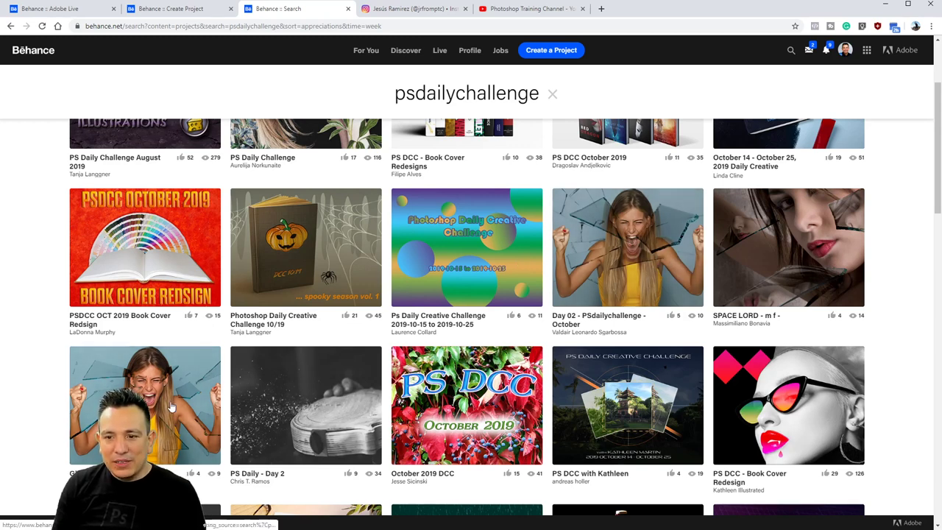
{"action": "scroll", "coordinate": [222, 422], "scroll_direction": "down", "scroll_amount": 3}
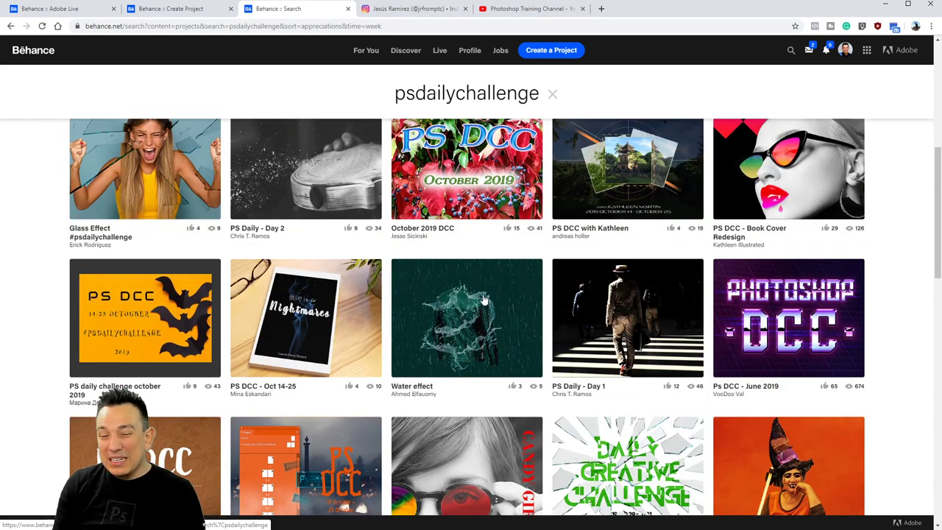
{"action": "scroll", "coordinate": [479, 301], "scroll_direction": "down", "scroll_amount": 3}
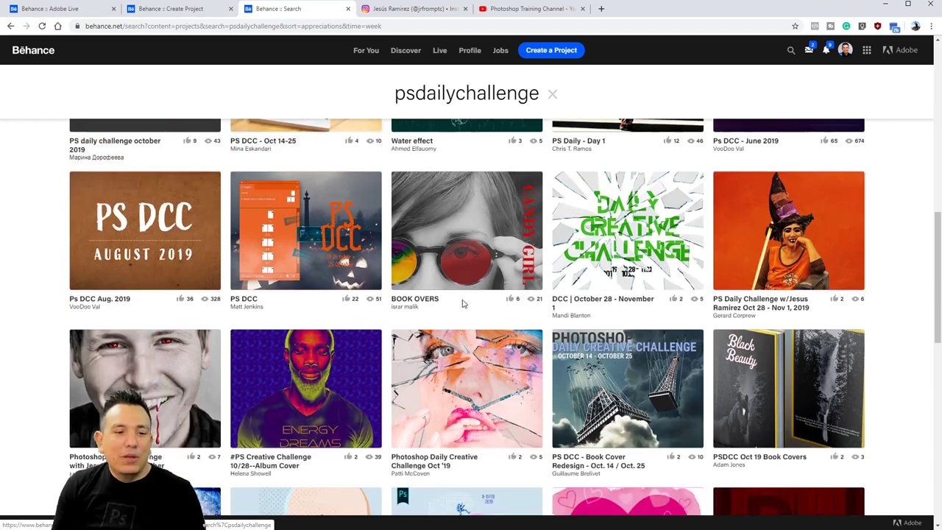
{"action": "scroll", "coordinate": [12, 388], "scroll_direction": "down", "scroll_amount": 1}
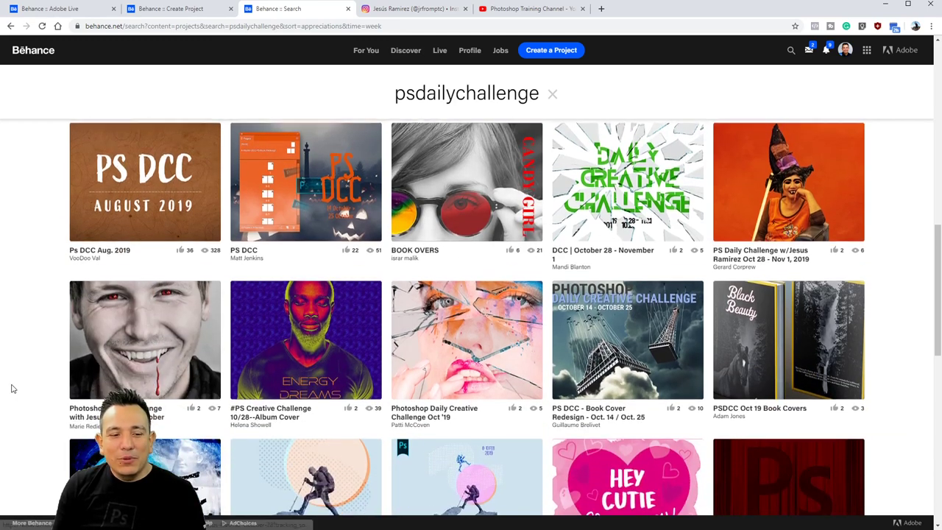
{"action": "left_click", "coordinate": [133, 370]}
{"action": "scroll", "coordinate": [424, 330], "scroll_direction": "down", "scroll_amount": 7}
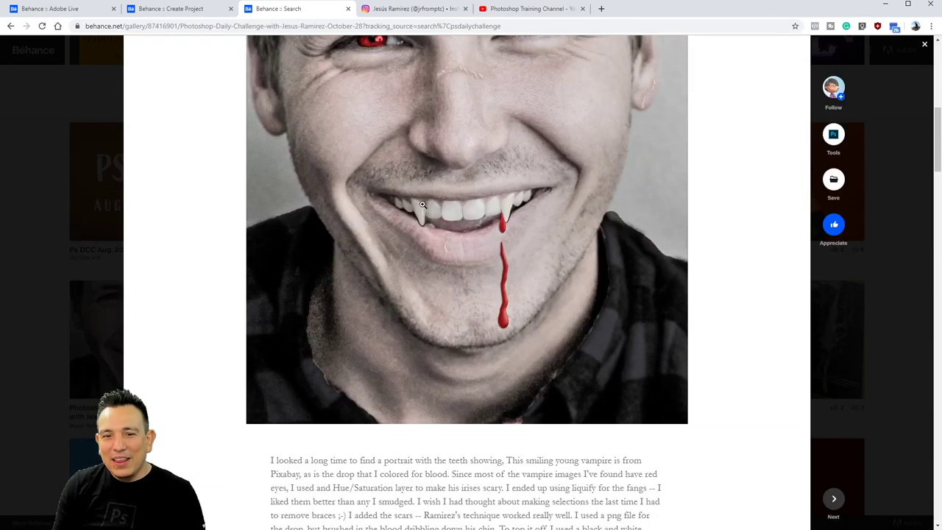
{"action": "scroll", "coordinate": [419, 242], "scroll_direction": "up", "scroll_amount": 3}
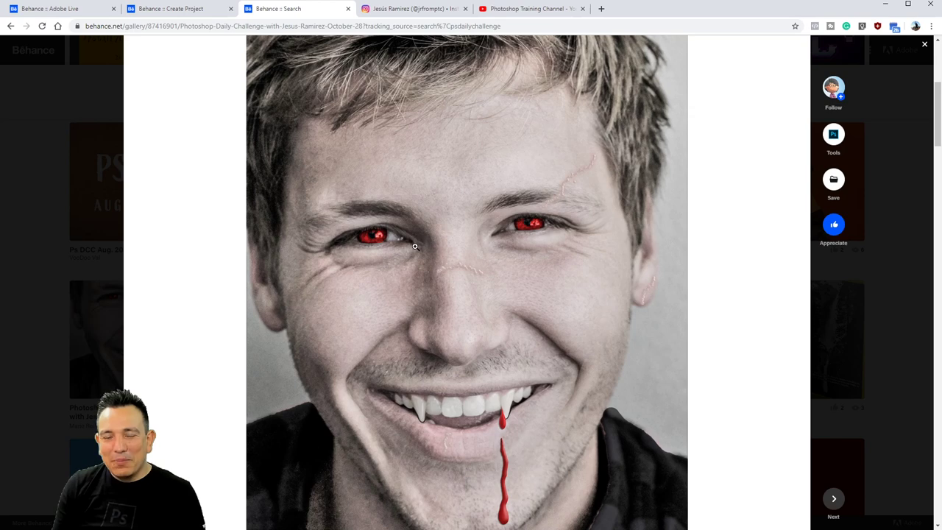
{"action": "scroll", "coordinate": [415, 246], "scroll_direction": "down", "scroll_amount": 1}
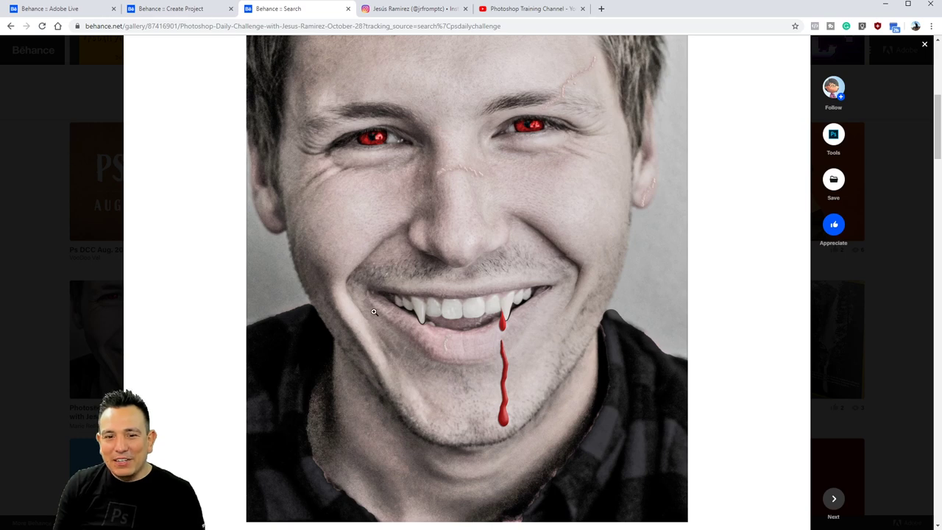
Close the vampire project and return to the psdailychallenge search results.
{"action": "left_click", "coordinate": [56, 206]}
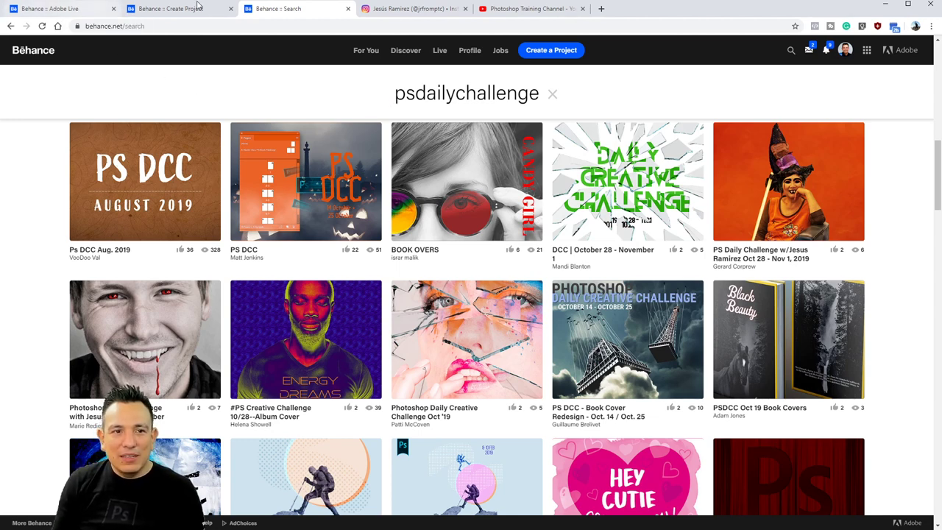
{"action": "left_click", "coordinate": [169, 9]}
{"action": "left_click", "coordinate": [290, 9]}
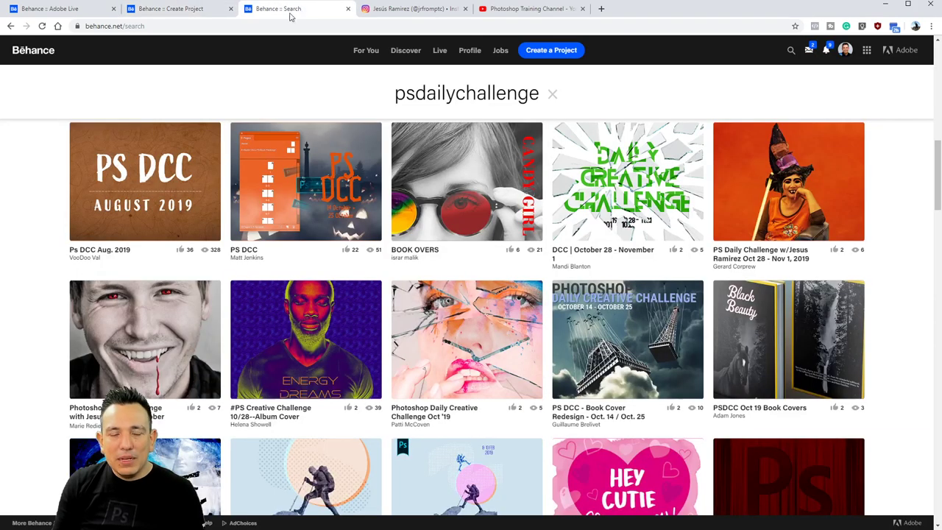
{"action": "left_click", "coordinate": [208, 31]}
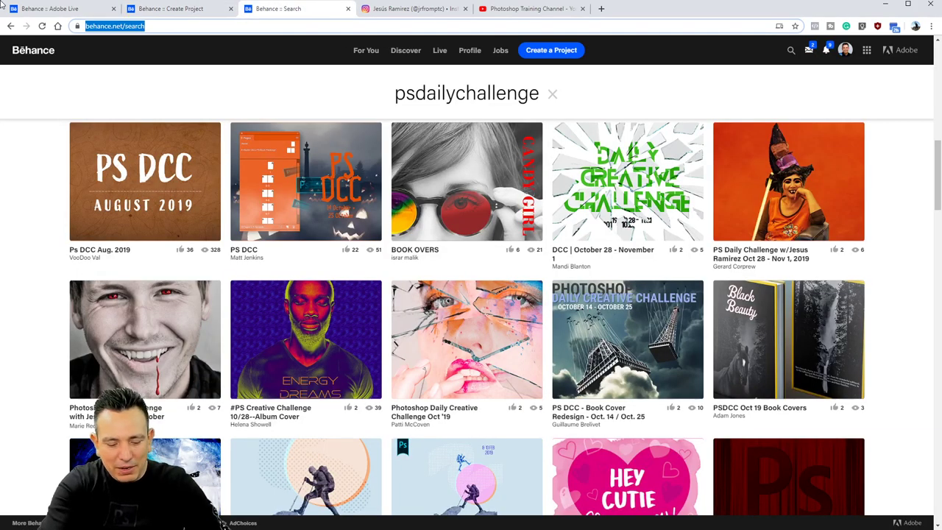
Load Behance's Daily Creative Challenge page via the 'behan' suggestion and open the community Discord invite.
{"action": "type", "text": "behan"}
{"action": "key", "text": "Down"}
{"action": "key", "text": "Down"}
{"action": "key", "text": "Down"}
{"action": "key", "text": "Down"}
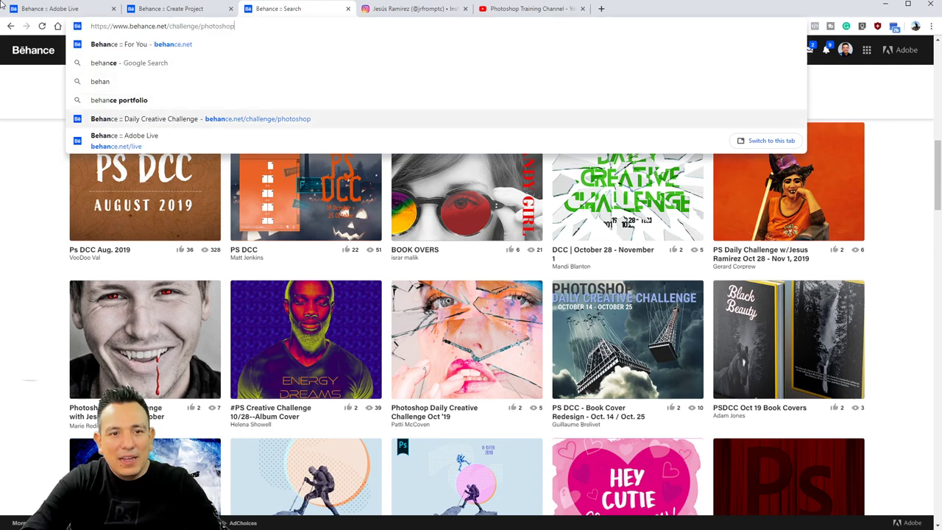
{"action": "key", "text": "Return"}
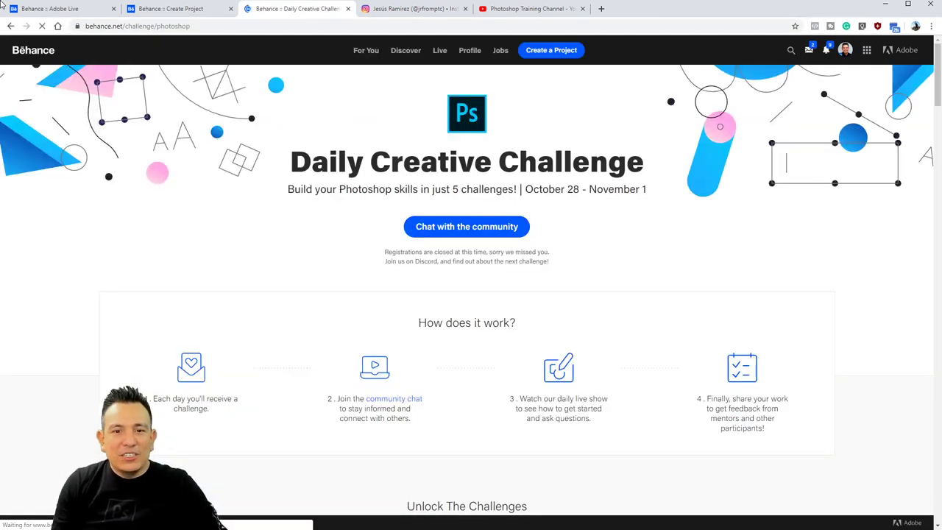
{"action": "left_click", "coordinate": [464, 233]}
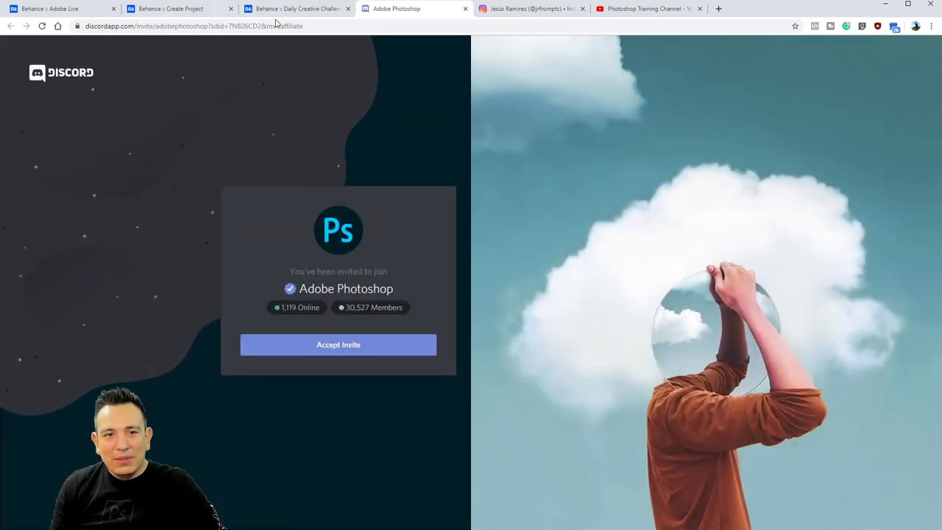
Load the pasted Discord channel link and open the #current-challenge channel.
{"action": "left_click", "coordinate": [200, 26]}
{"action": "key", "text": "ctrl+v"}
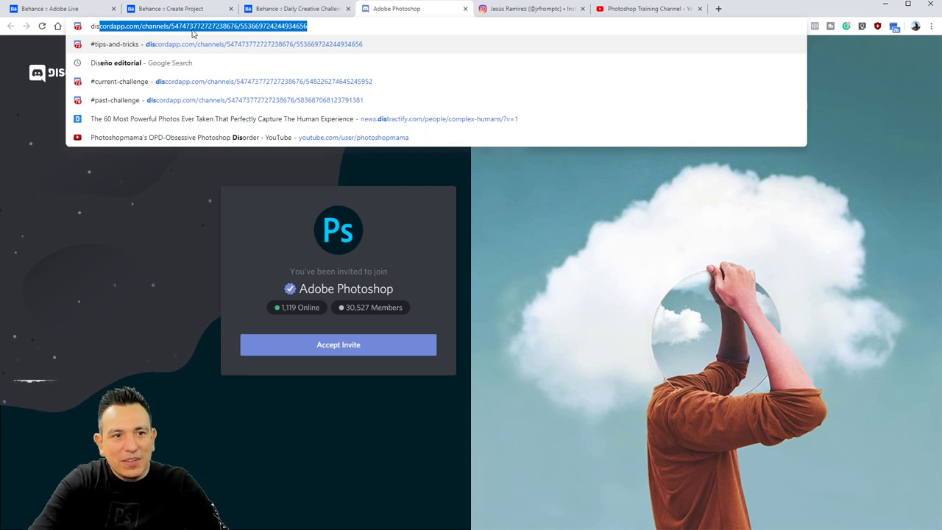
{"action": "key", "text": "Return"}
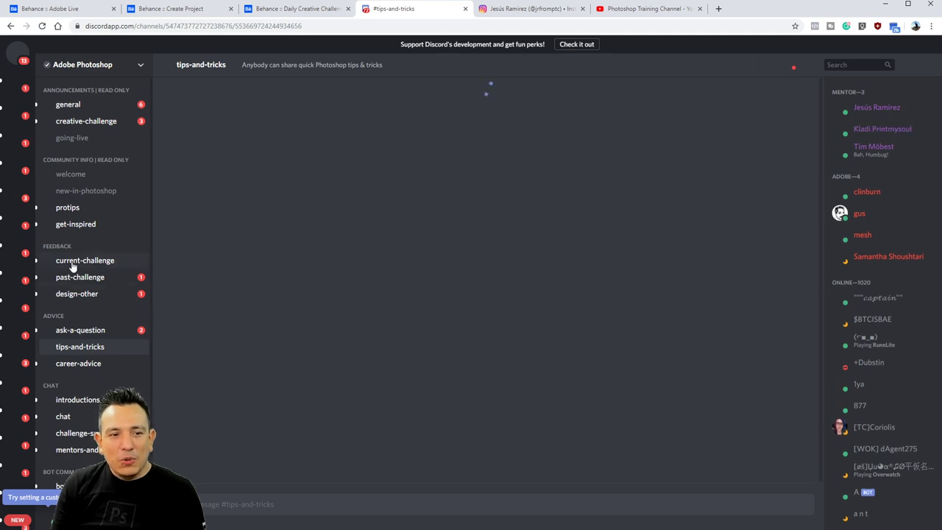
{"action": "left_click", "coordinate": [71, 264]}
Scroll through the challenge entries shared in #current-challenge.
{"action": "scroll", "coordinate": [398, 275], "scroll_direction": "down", "scroll_amount": 15}
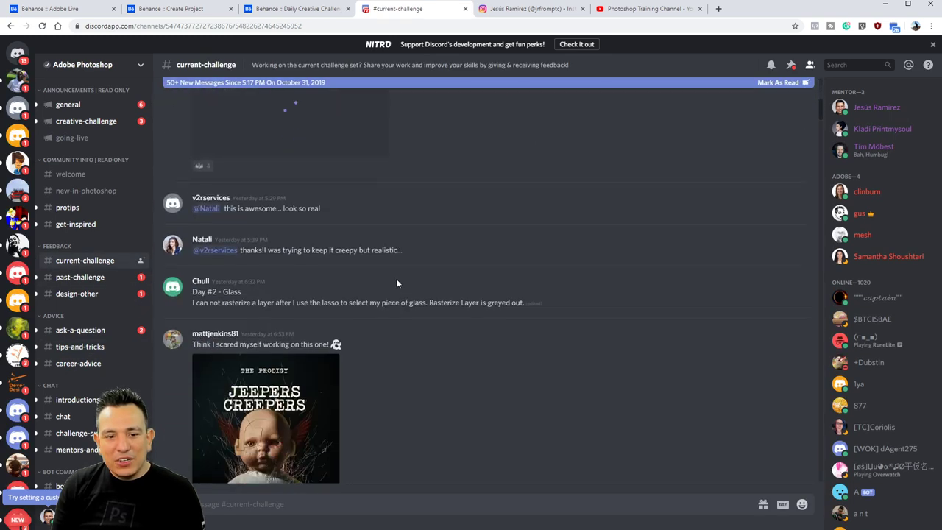
{"action": "scroll", "coordinate": [391, 284], "scroll_direction": "up", "scroll_amount": 2}
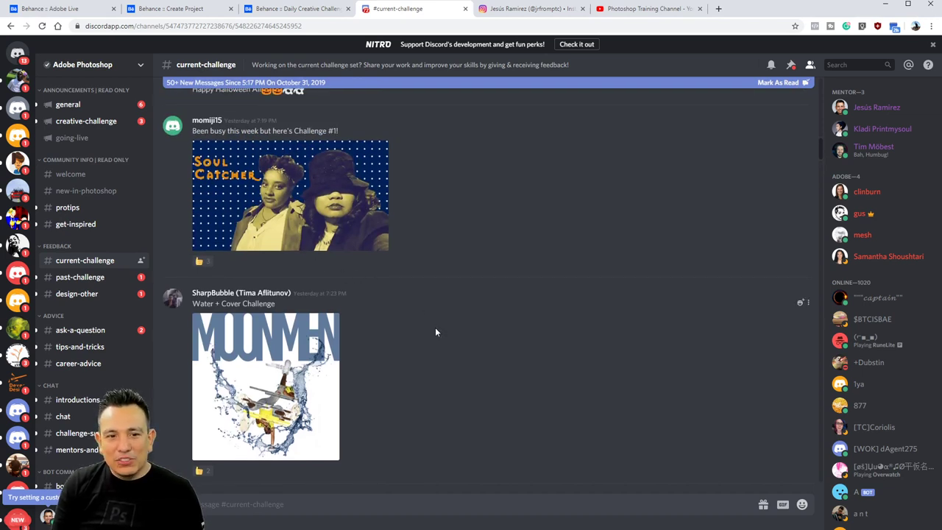
{"action": "scroll", "coordinate": [435, 330], "scroll_direction": "down", "scroll_amount": 10}
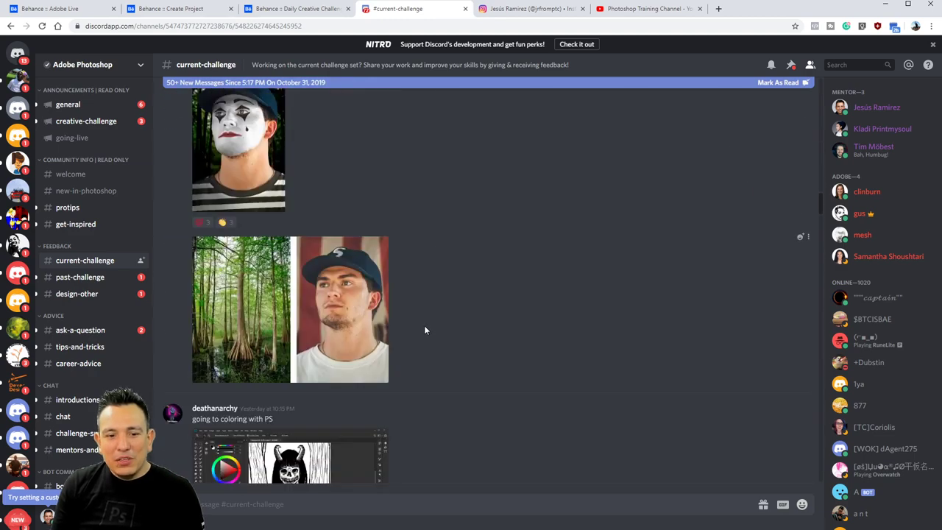
{"action": "scroll", "coordinate": [424, 329], "scroll_direction": "down", "scroll_amount": 15}
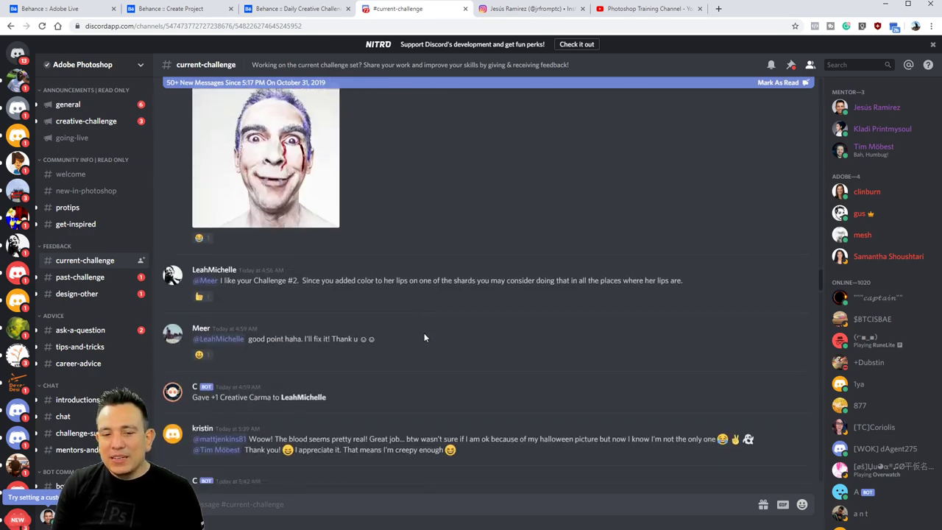
{"action": "scroll", "coordinate": [424, 333], "scroll_direction": "down", "scroll_amount": 15}
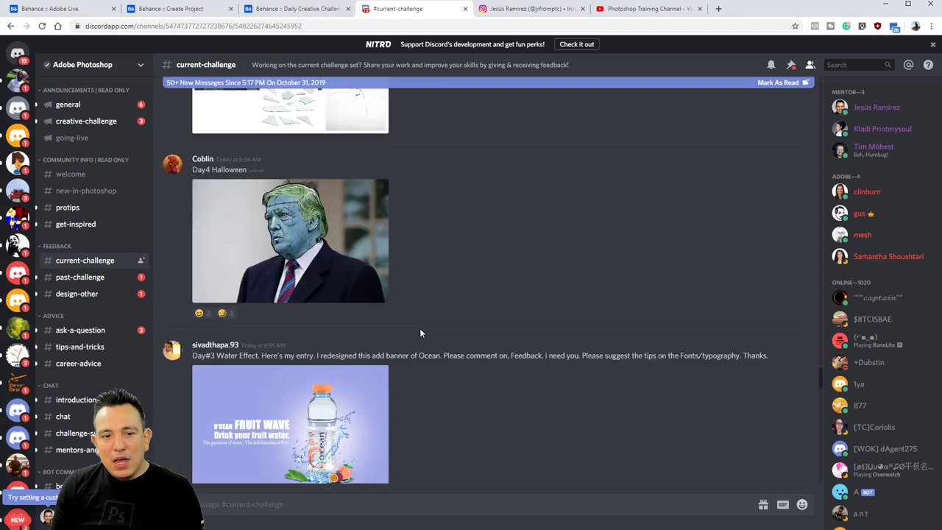
{"action": "scroll", "coordinate": [420, 333], "scroll_direction": "down", "scroll_amount": 15}
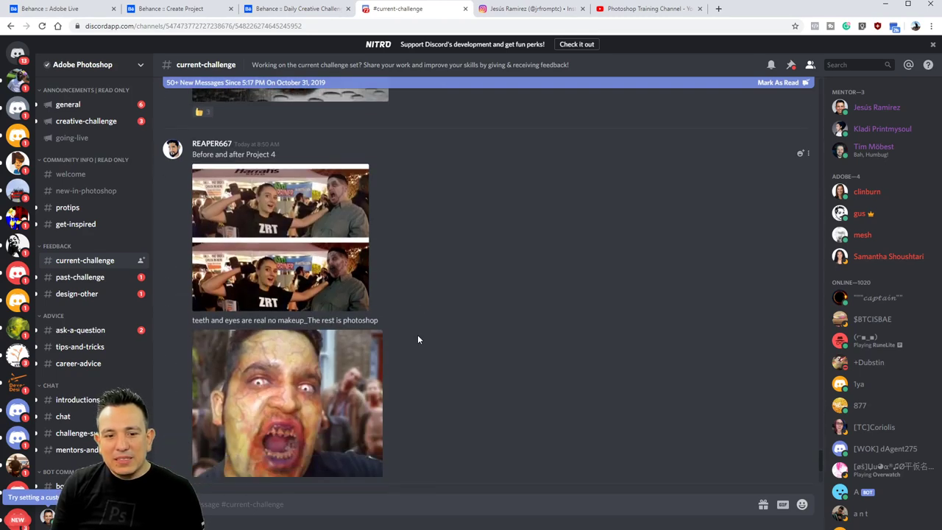
{"action": "scroll", "coordinate": [417, 339], "scroll_direction": "down", "scroll_amount": 3}
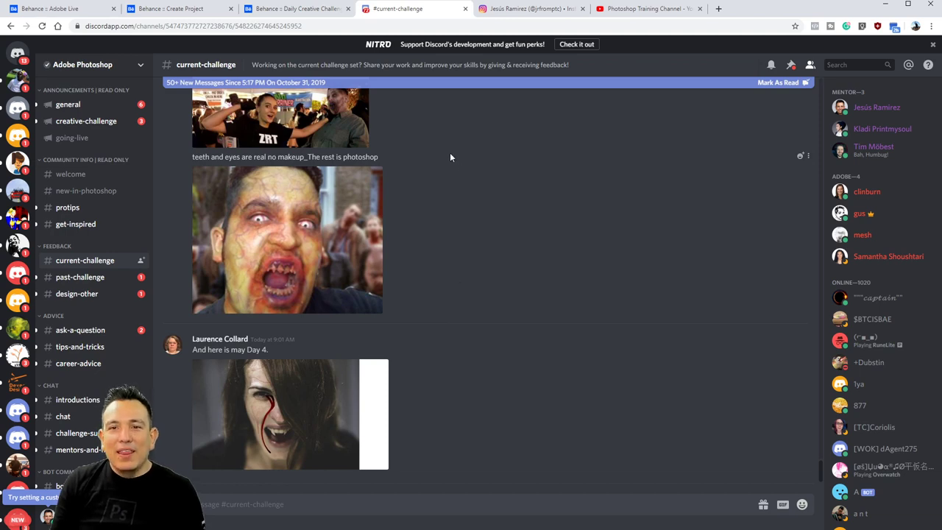
Open the broken-glass portrait post on the Instagram profile.
{"action": "left_click", "coordinate": [524, 9]}
{"action": "scroll", "coordinate": [306, 281], "scroll_direction": "down", "scroll_amount": 3}
{"action": "left_click", "coordinate": [306, 282]}
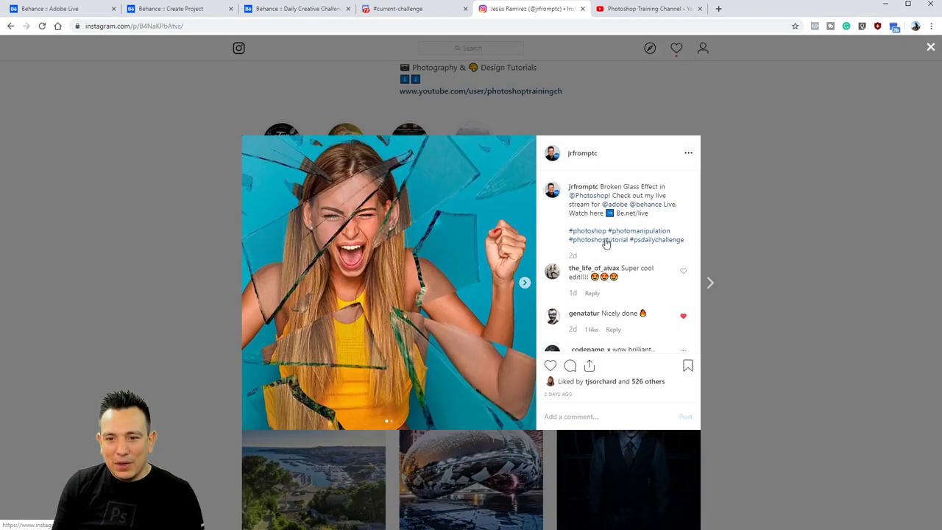
Browse the #psdailychallenge tagged posts, then return and open the post author's profile.
{"action": "left_click", "coordinate": [657, 241]}
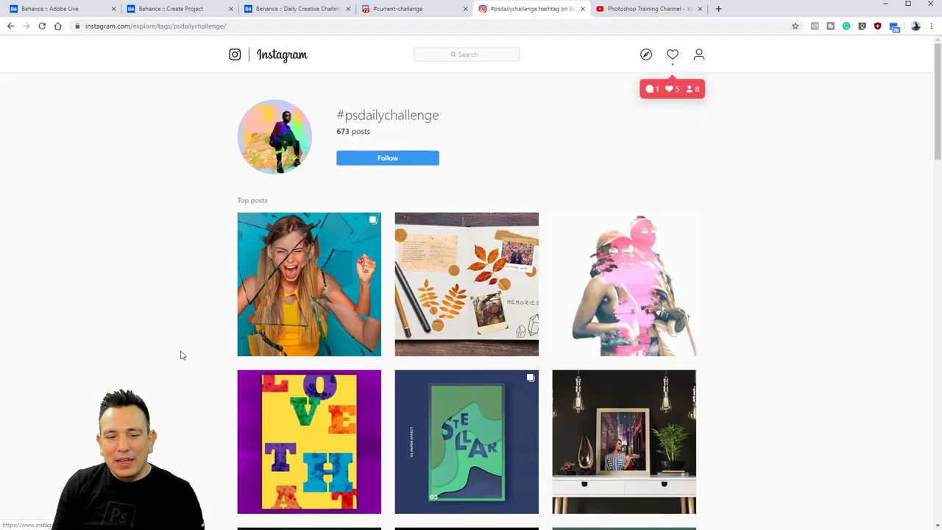
{"action": "scroll", "coordinate": [182, 355], "scroll_direction": "down", "scroll_amount": 6}
{"action": "scroll", "coordinate": [231, 332], "scroll_direction": "down", "scroll_amount": 3}
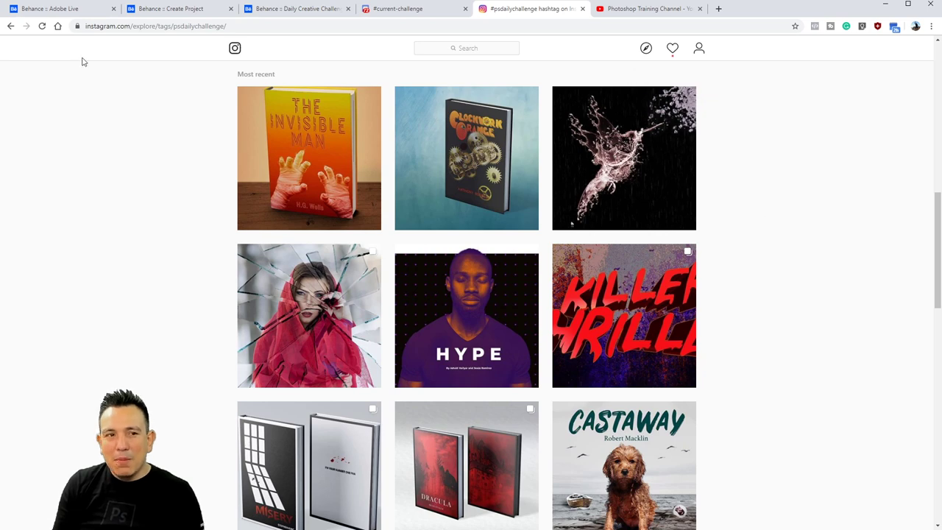
{"action": "left_click", "coordinate": [9, 27]}
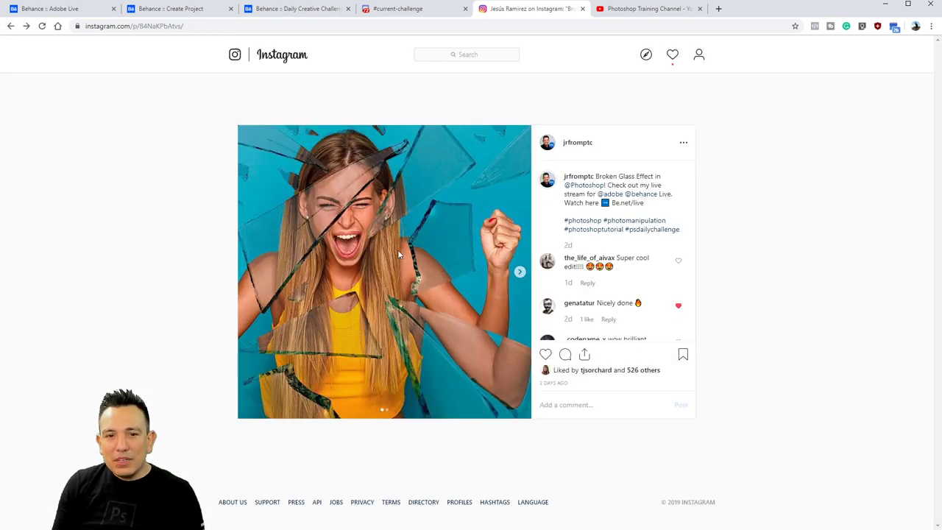
{"action": "left_click", "coordinate": [578, 143]}
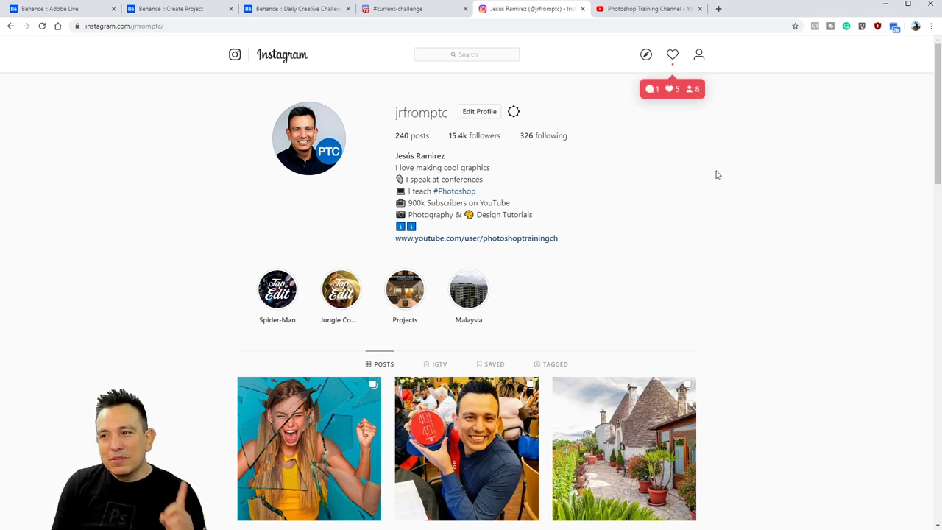
Browse the Photoshop Training Channel's YouTube home page and its tutorials.
{"action": "left_click", "coordinate": [680, 16]}
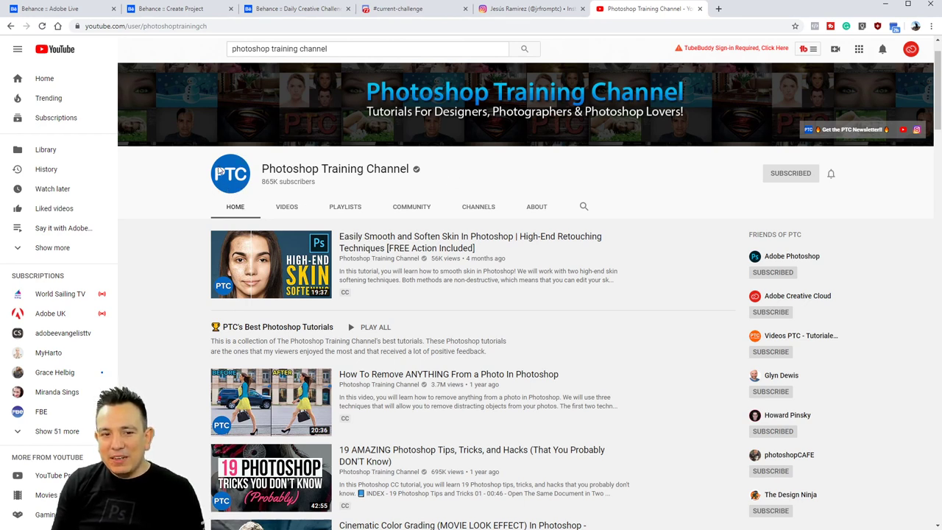
{"action": "scroll", "coordinate": [141, 235], "scroll_direction": "down", "scroll_amount": 5}
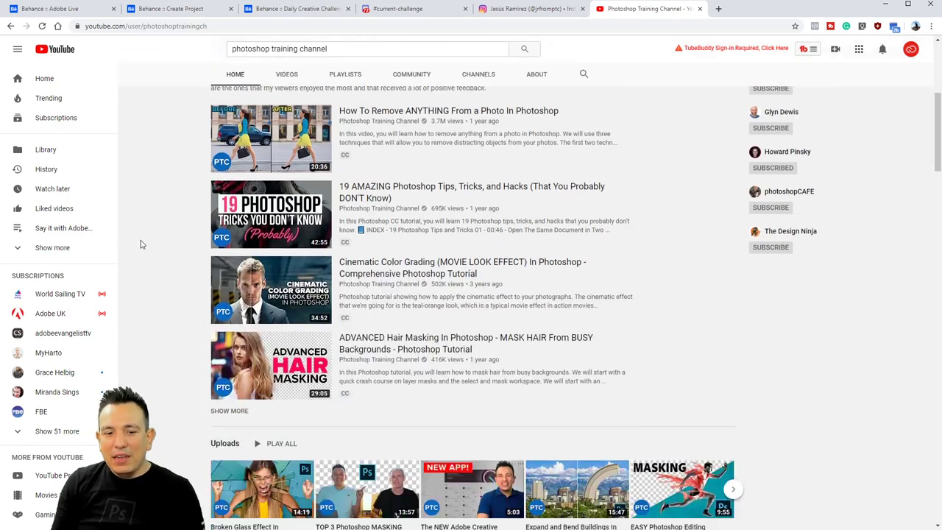
{"action": "scroll", "coordinate": [141, 247], "scroll_direction": "down", "scroll_amount": 20}
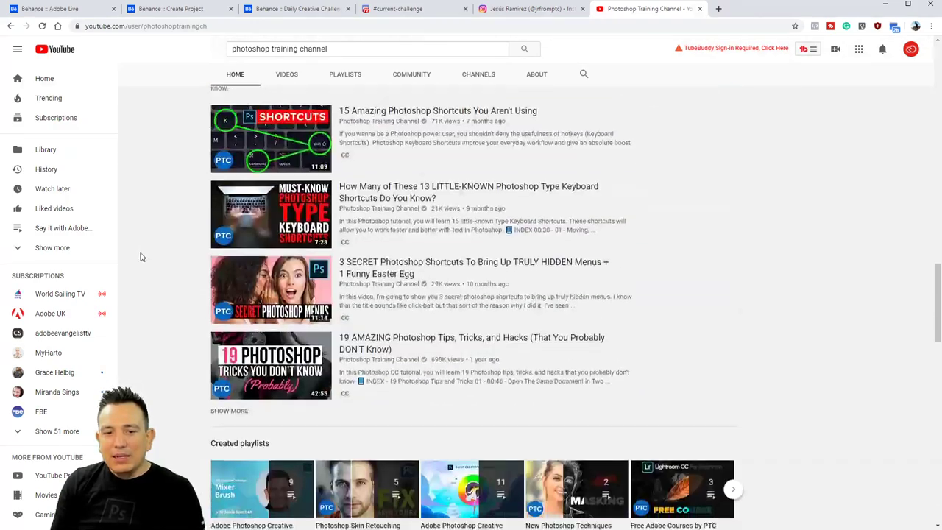
{"action": "scroll", "coordinate": [172, 410], "scroll_direction": "up", "scroll_amount": 20}
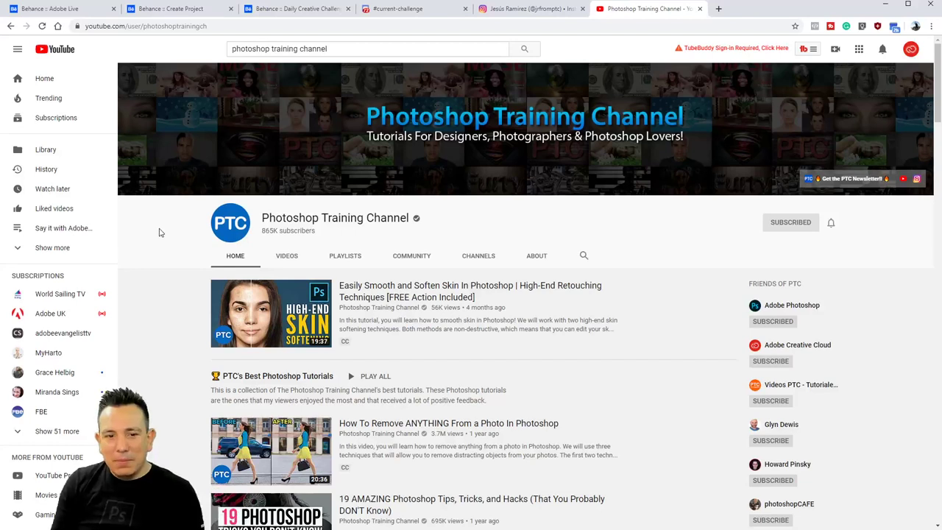